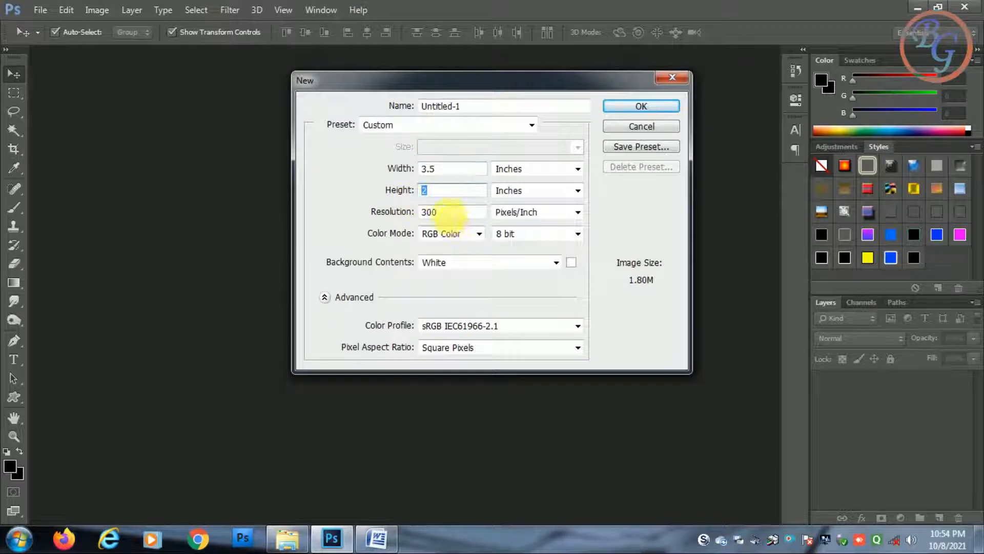
Step: Create a new 3.5 by 2 inch RGB document at 300 pixels/inch with a white background
left_click(538, 169)
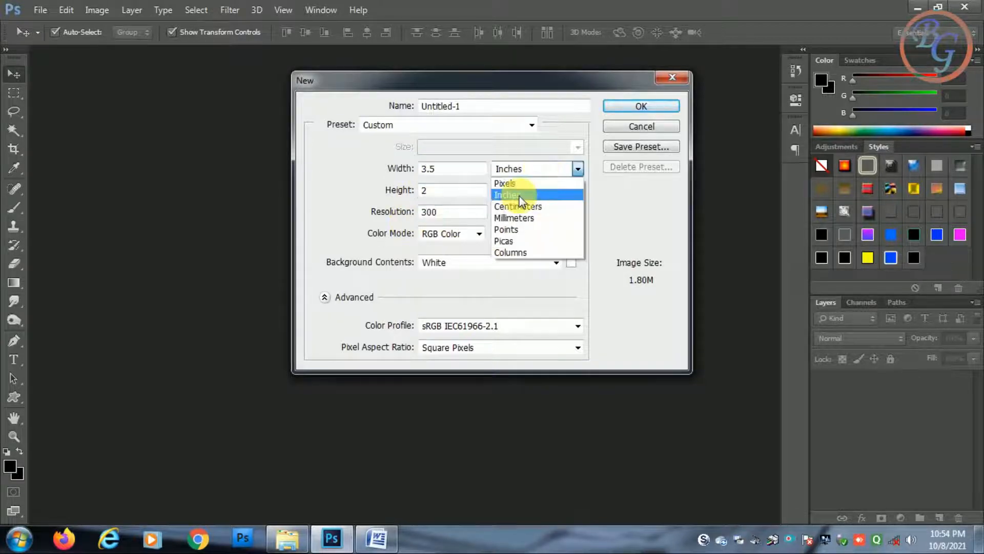
left_click(515, 194)
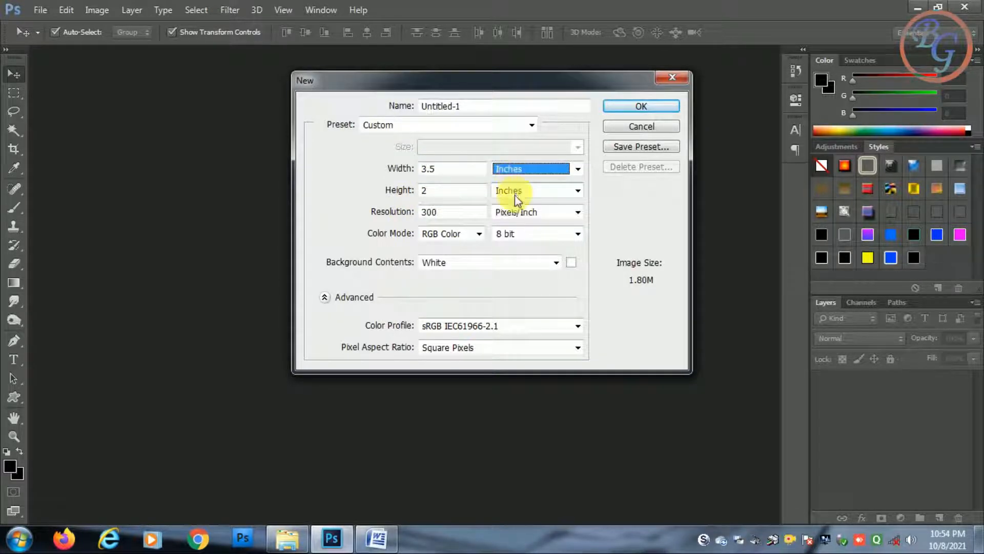
left_click(631, 107)
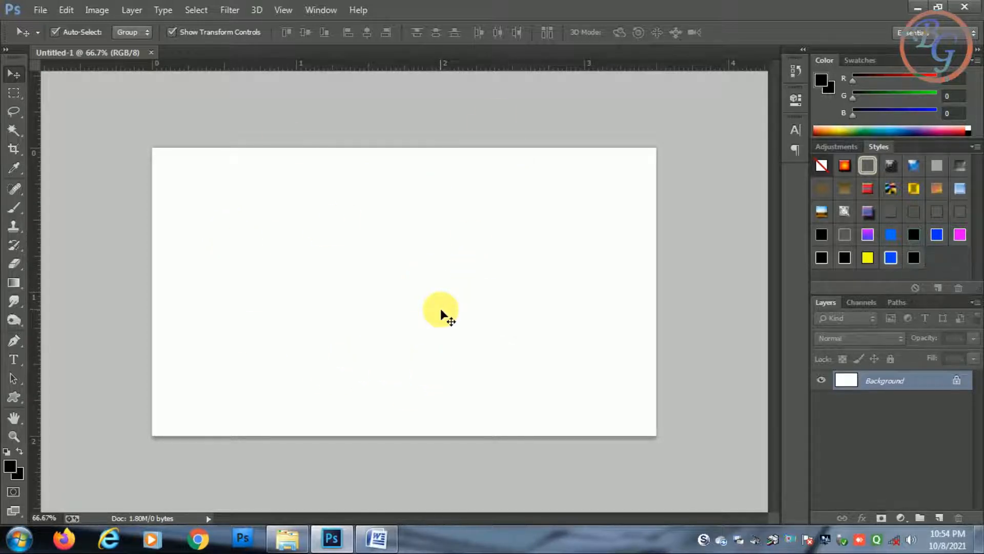
Step: Make a circular selection about 2.4 inches across and position it so it overhangs the canvas's left edge
left_click(12, 97)
left_click(70, 105)
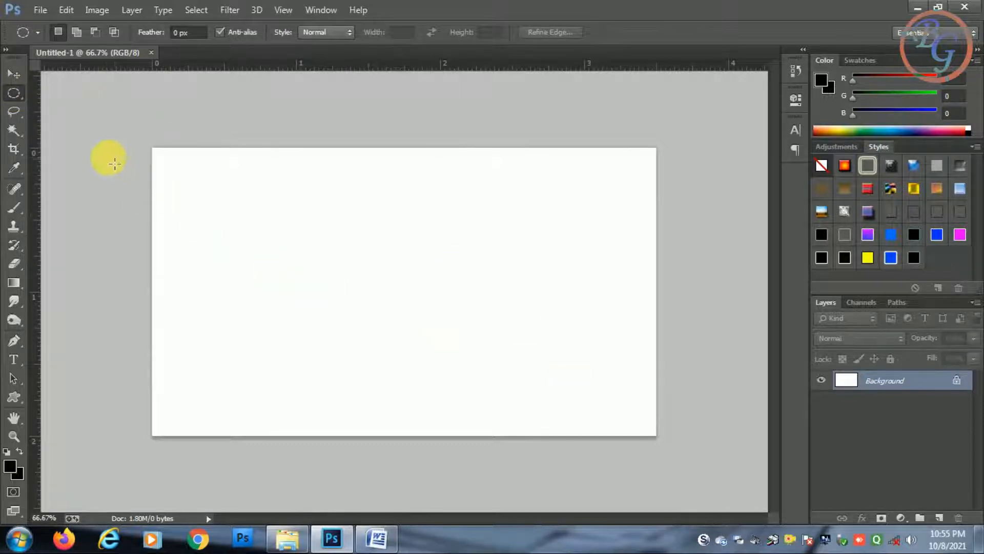
left_click_drag(94, 132, 439, 516)
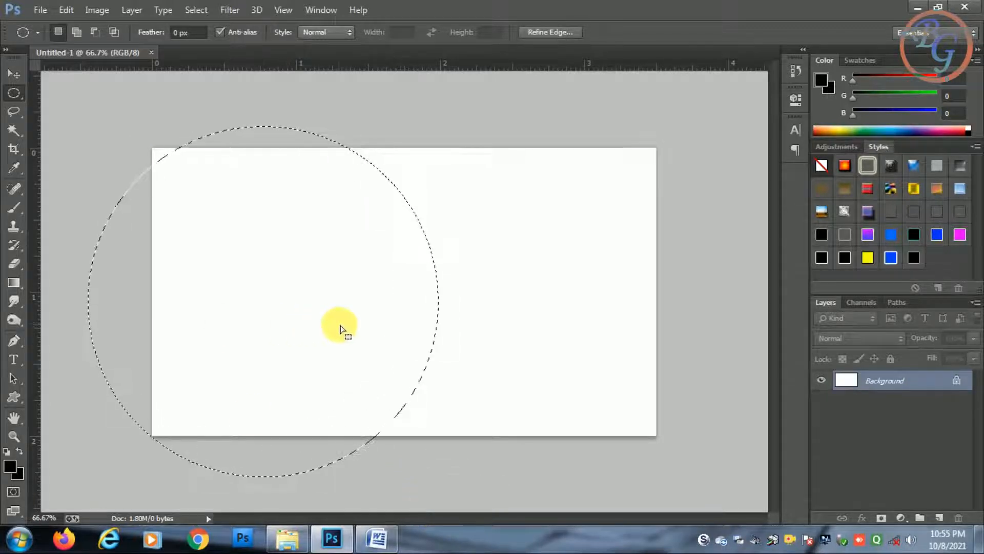
left_click_drag(340, 325, 252, 320)
Step: Add a new layer, fill the circular selection with brown #843b21 at 100% opacity, and deselect
left_click(940, 518)
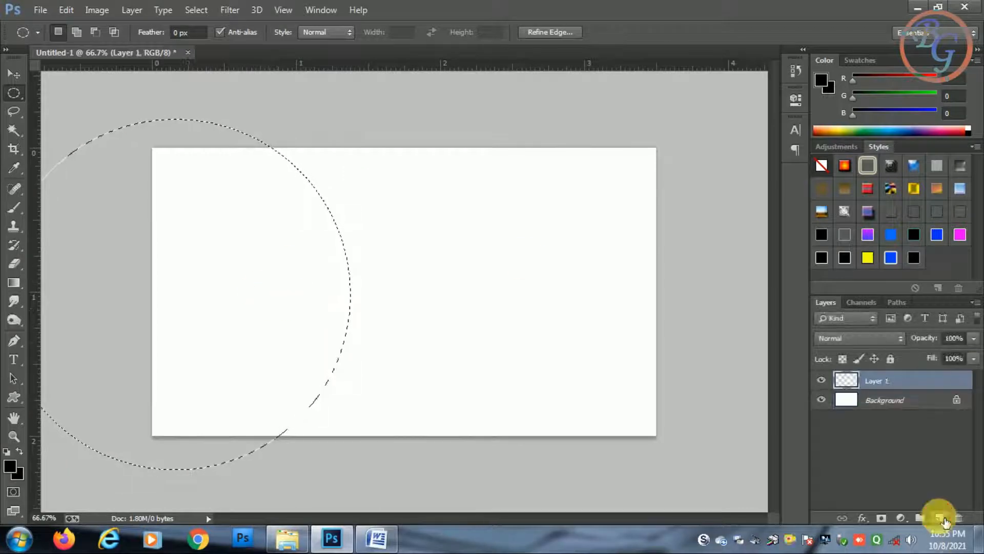
right_click(257, 284)
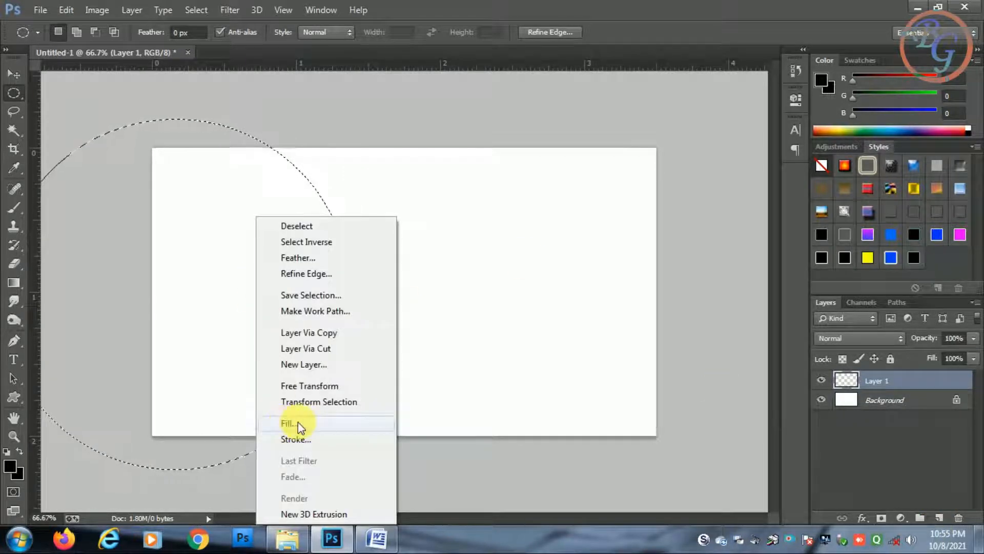
left_click(211, 202)
left_click(66, 10)
left_click(100, 199)
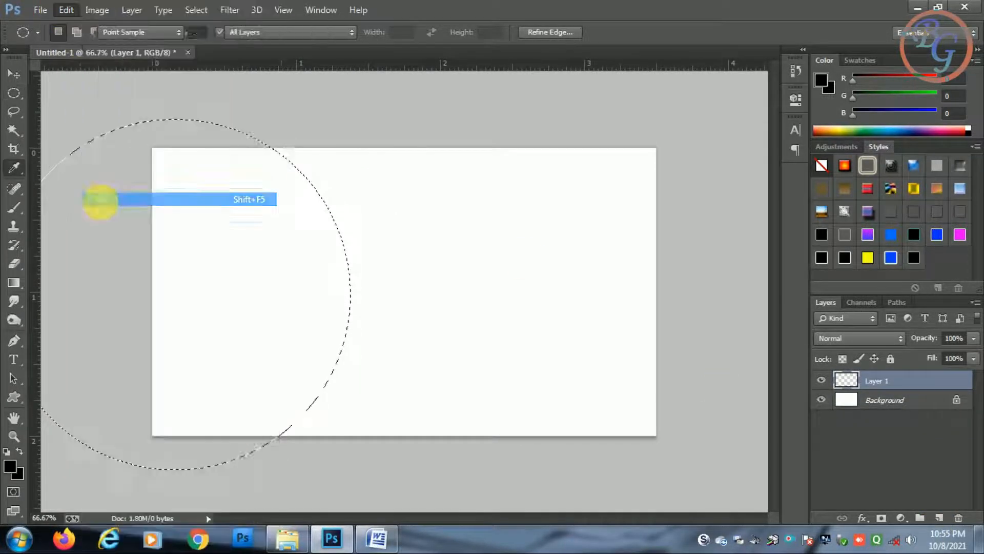
left_click(505, 162)
left_click(445, 199)
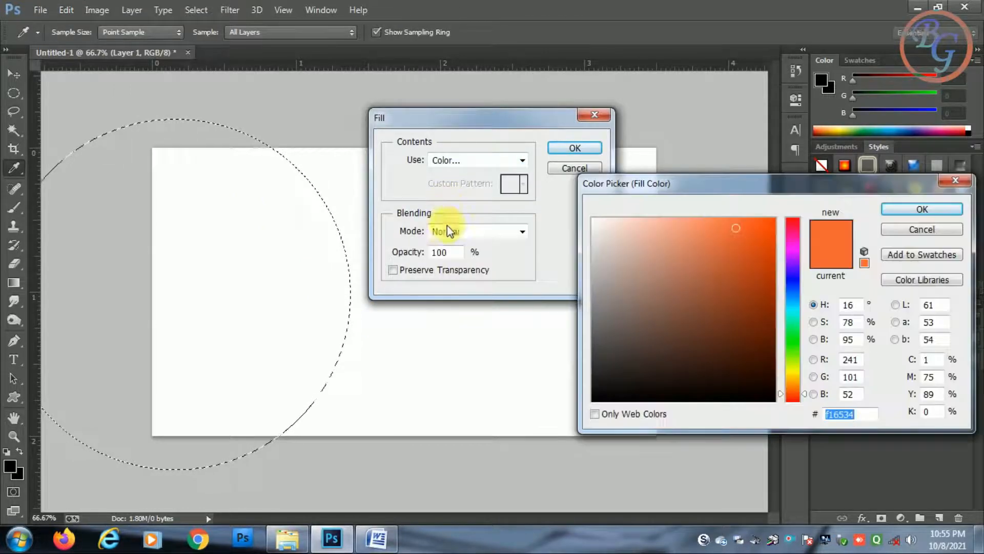
left_click(734, 314)
left_click(922, 208)
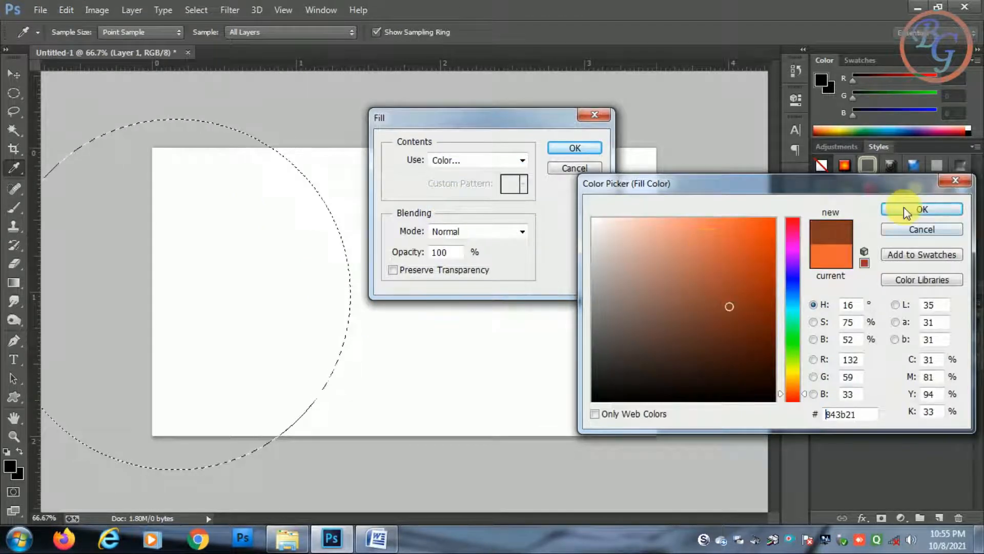
left_click(575, 148)
left_click(622, 298)
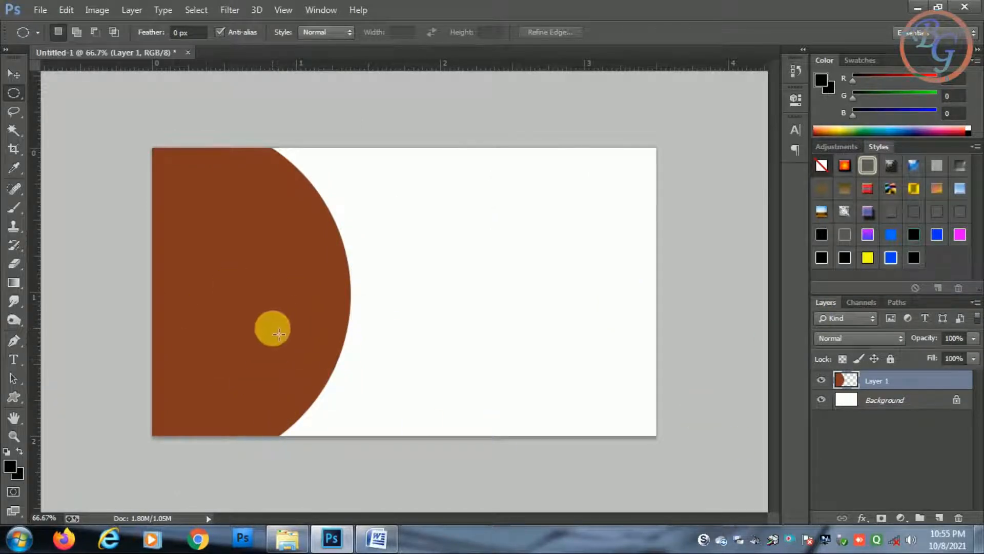
Step: Load the brown shape layer's transparency as a new selection
left_click(9, 77)
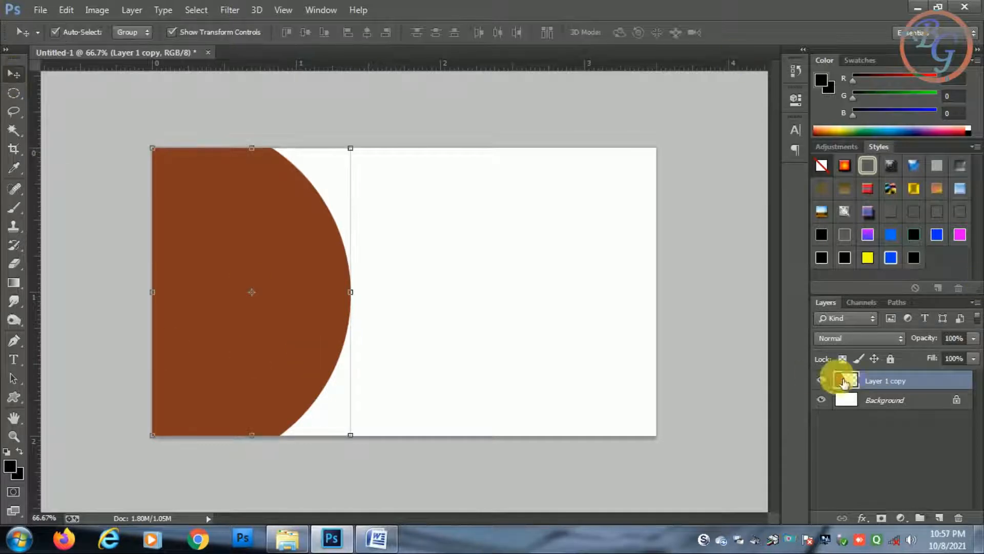
left_click(196, 10)
left_click(215, 281)
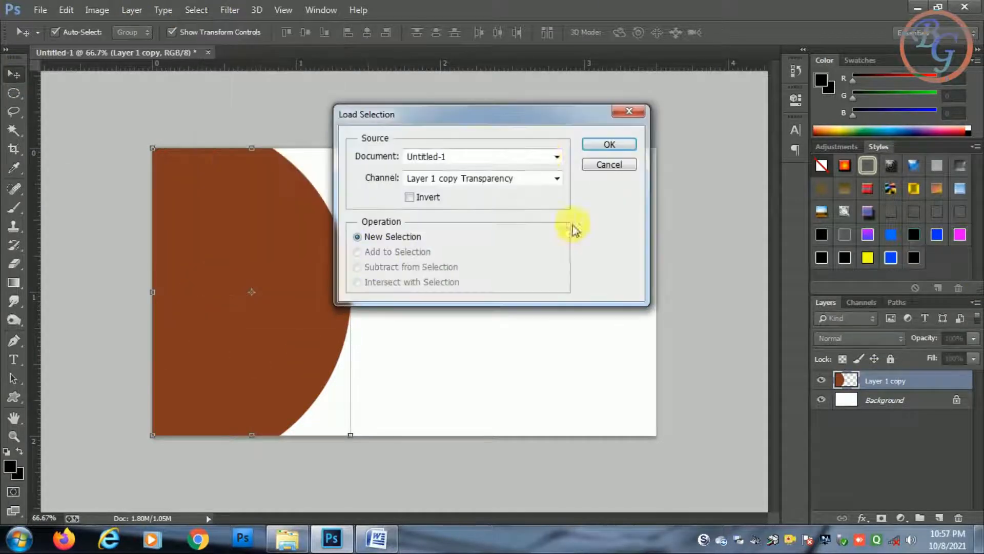
left_click(610, 145)
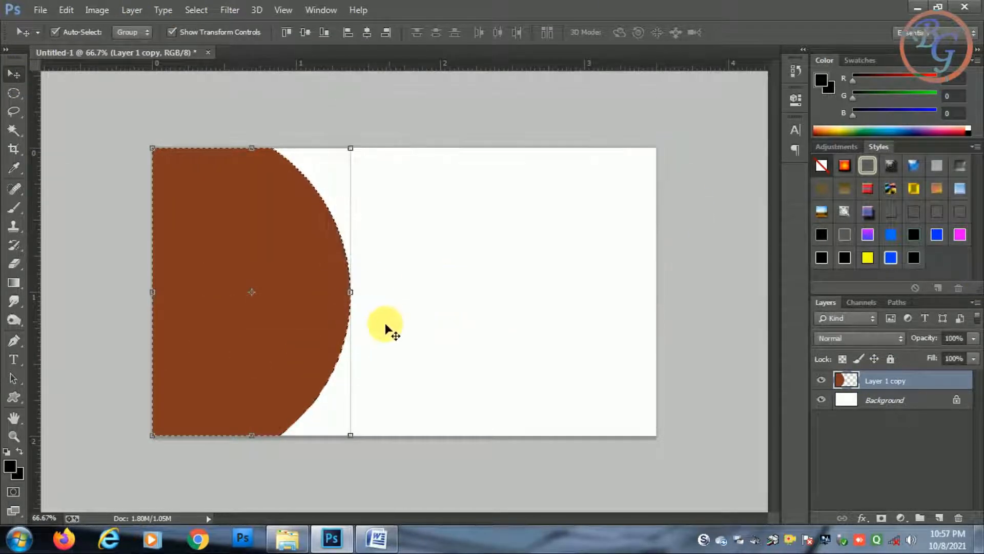
Step: Add a new layer and stroke the selection with a 4 px inside line in the shape's brown, #843b21
left_click(939, 518)
left_click(331, 263)
left_click(468, 214)
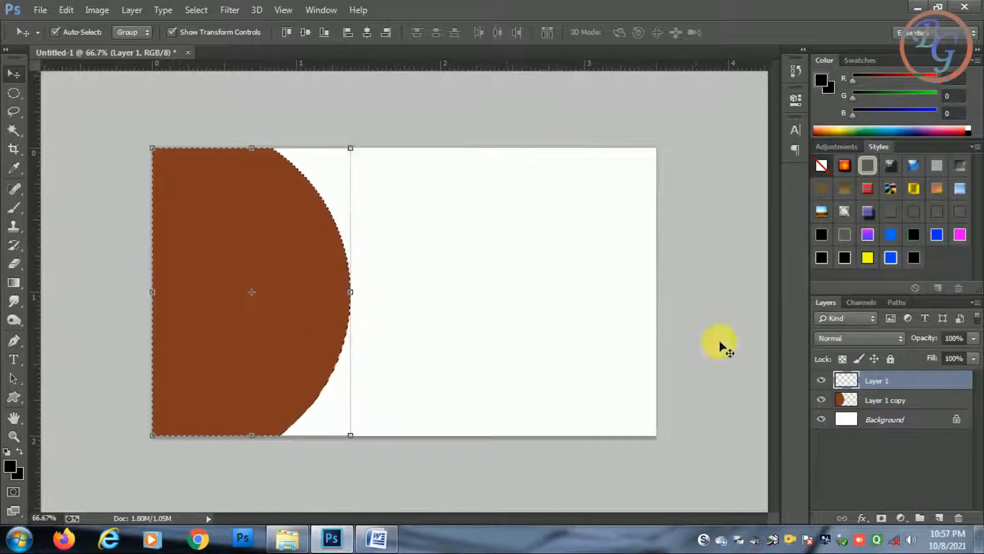
left_click(751, 337)
left_click(878, 380)
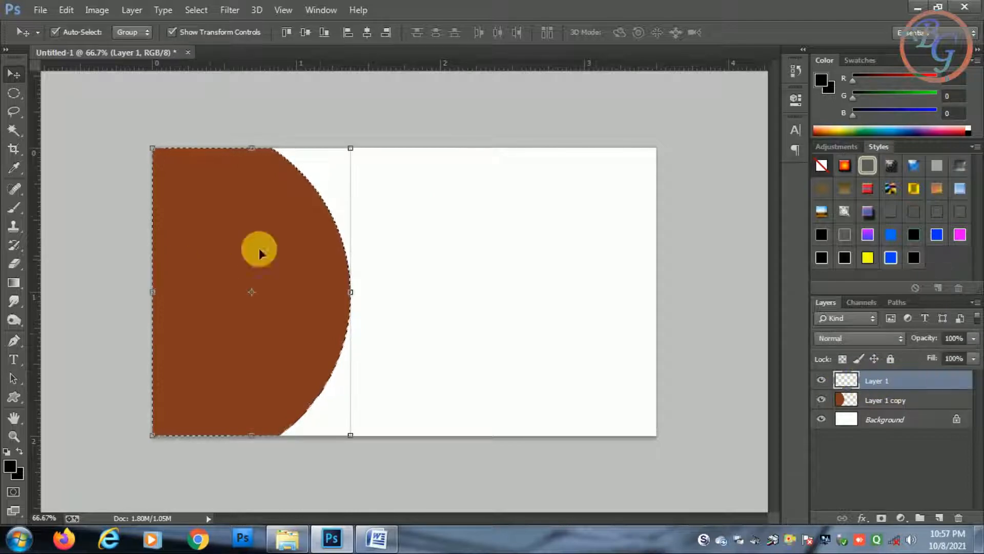
left_click(66, 10)
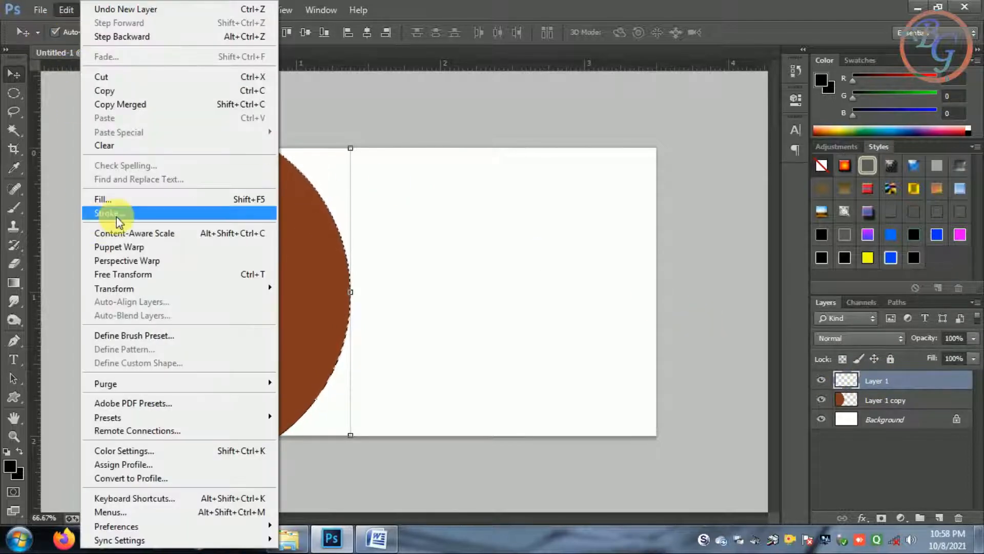
left_click(110, 213)
left_click(662, 232)
left_click(263, 264)
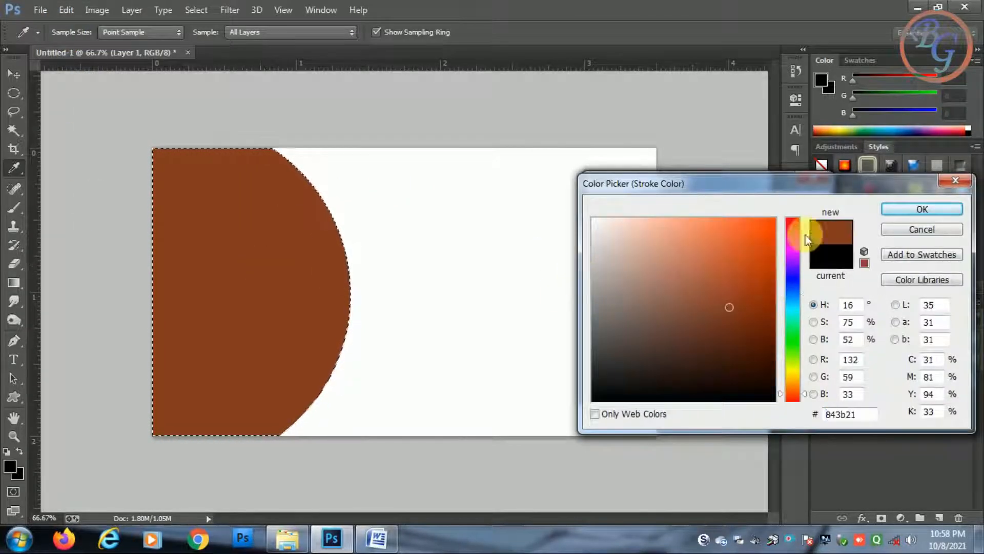
left_click(918, 209)
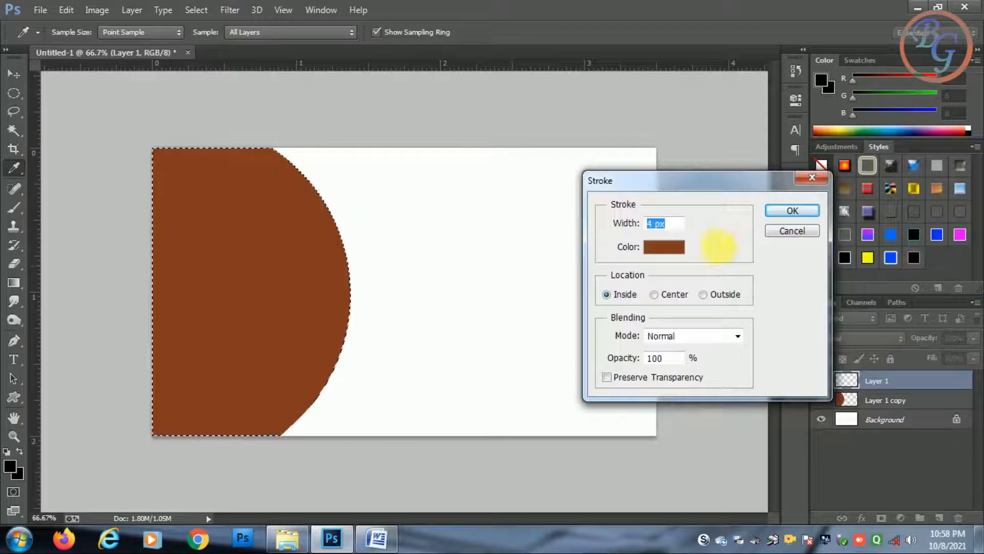
left_click(794, 213)
Step: Nudge the stroked outline slightly to the right of the brown shape and deselect
key("v")
key("Right")
key("Right")
key("Right")
key("Right")
key("Right")
key("Right")
key("Right")
key("Right")
key("Right")
key("Right")
key("Right")
key("Right")
key("Right")
key("Right")
key("Right")
key("Right")
key("Right")
key("Right")
key("Right")
key("Right")
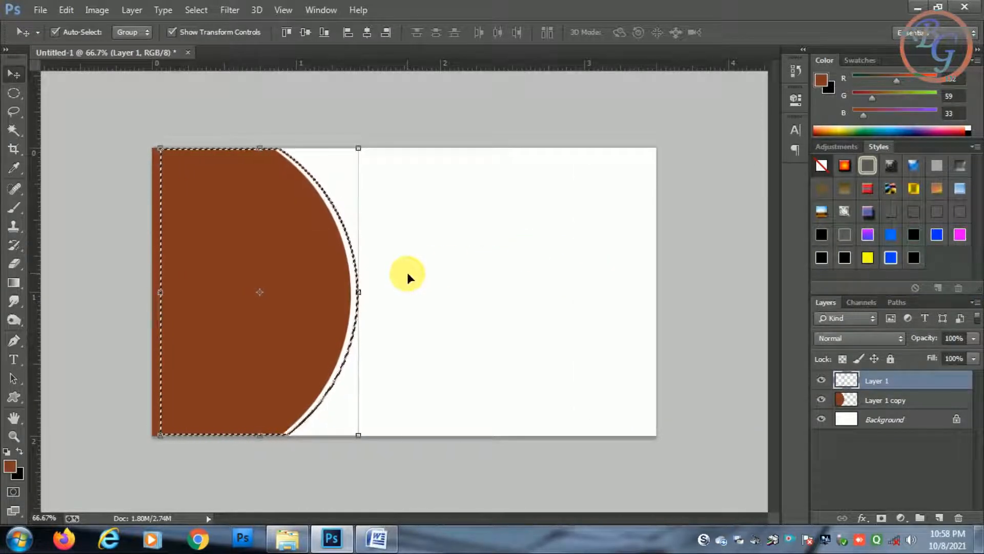
left_click(407, 272)
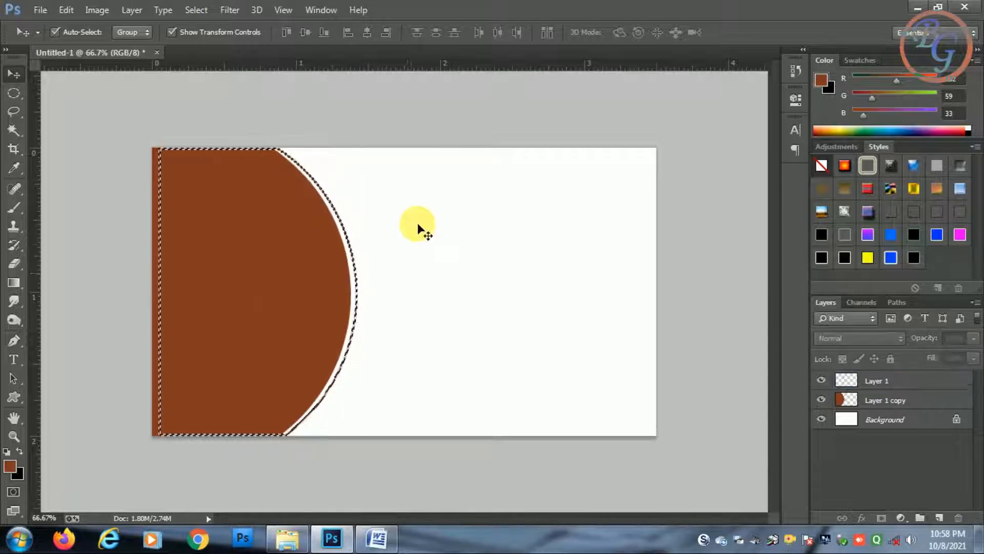
left_click(13, 93)
key("ctrl+d")
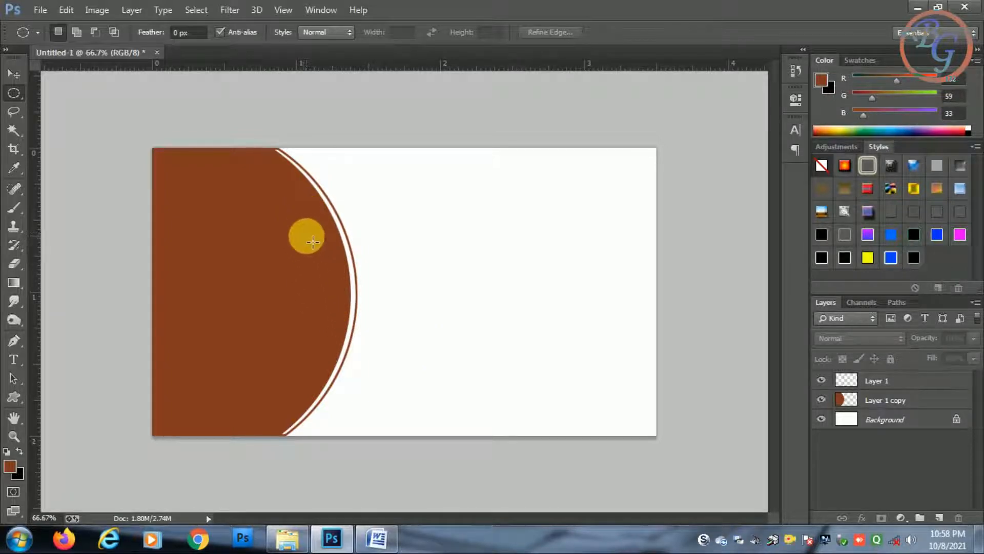
Step: On a new layer, create a circle about 0.9 inch across over the shape's right edge, fill it with the foreground brown, and deselect
left_click_drag(302, 233, 464, 368)
left_click(940, 518)
right_click(359, 311)
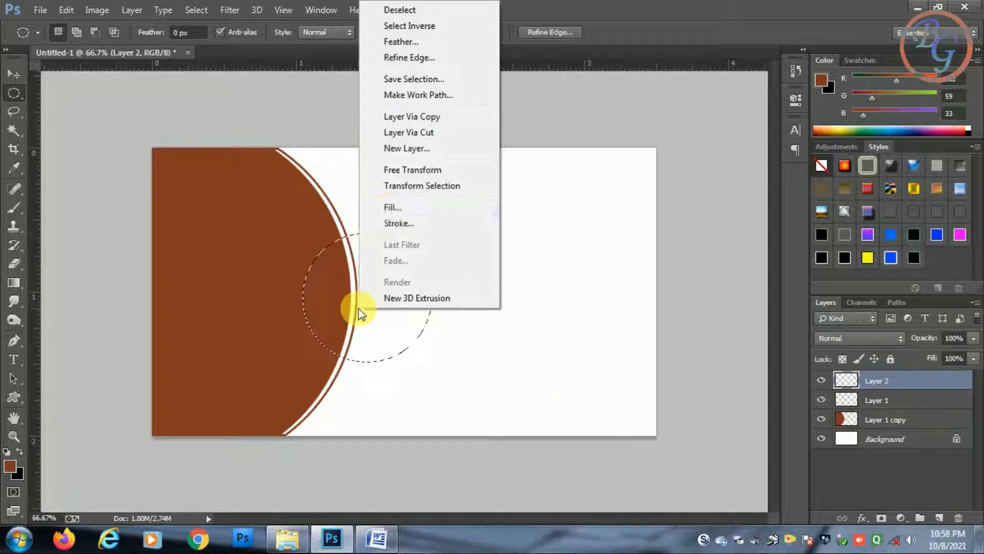
left_click(392, 207)
left_click(569, 148)
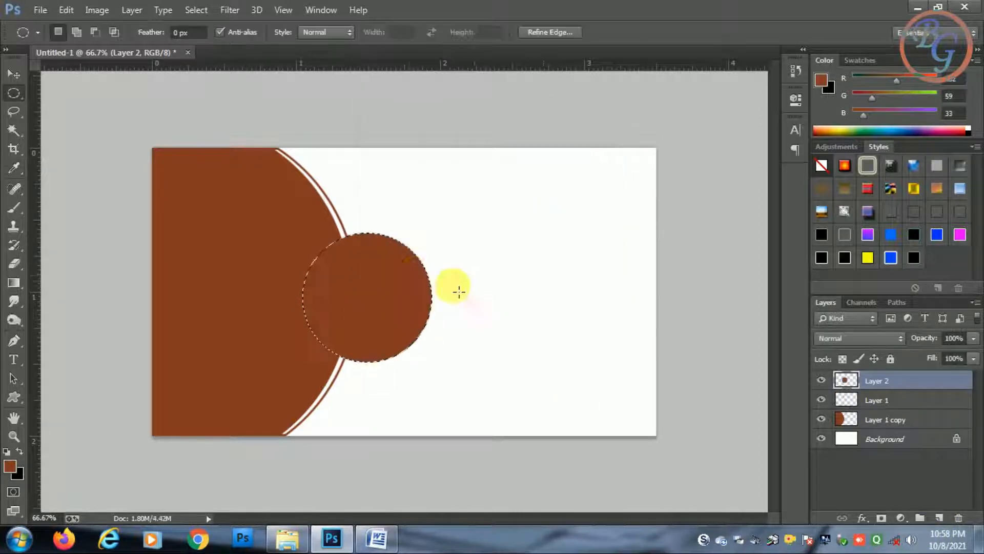
left_click(382, 306)
Step: Duplicate the small circle's layer, shrink the copy to about 0.65 inch across, and place it above the original circle
left_click(20, 73)
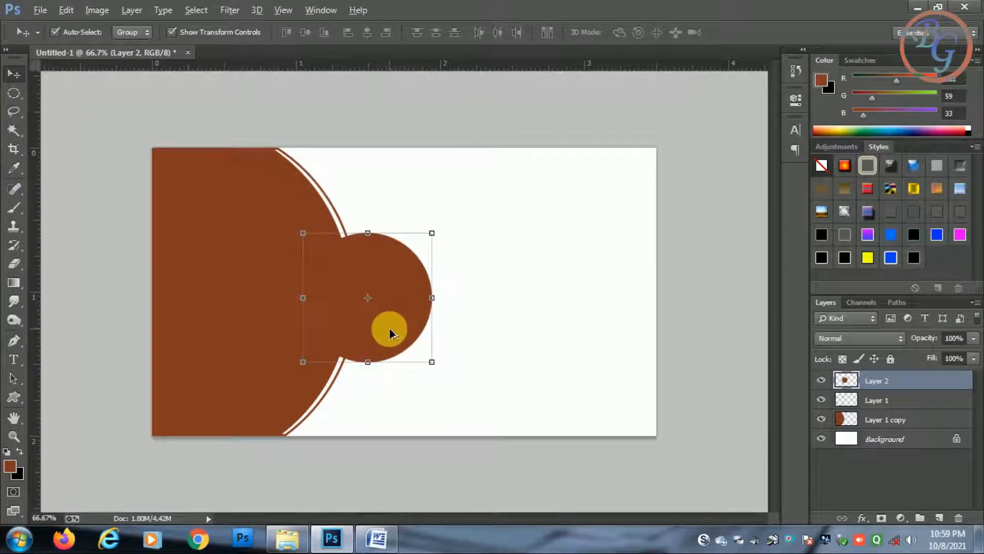
left_click_drag(928, 381, 941, 518)
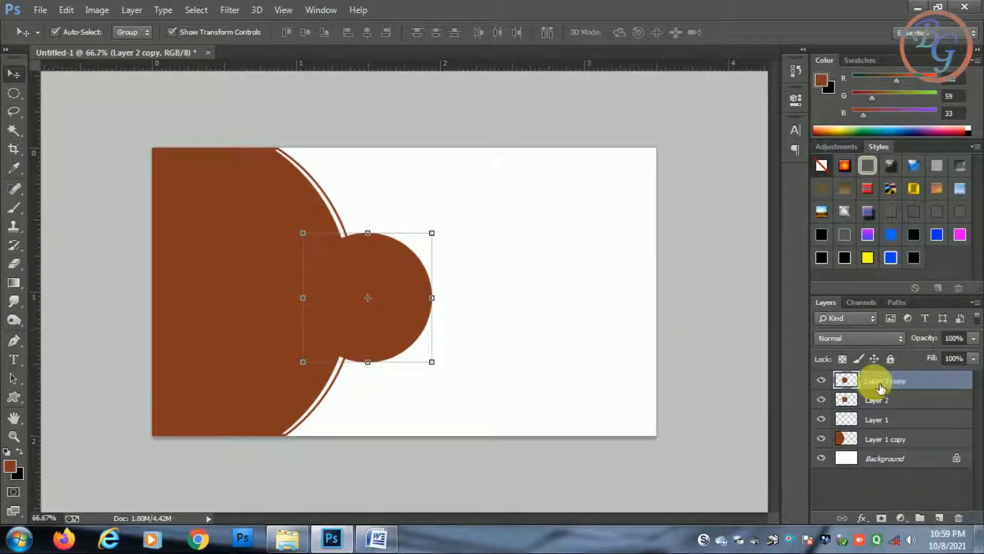
left_click_drag(398, 333, 381, 248)
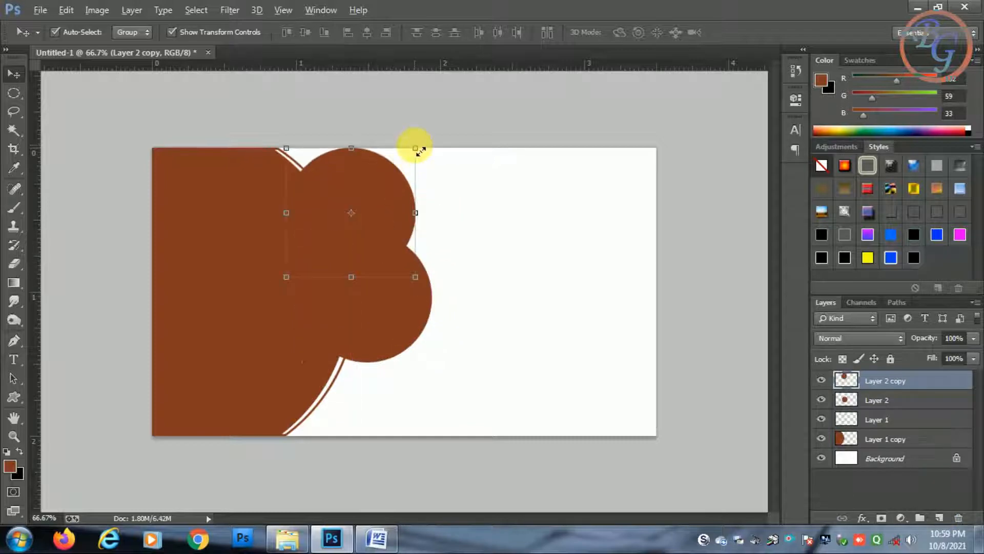
left_click_drag(416, 148, 399, 164)
left_click_drag(374, 230, 397, 222)
key("Return")
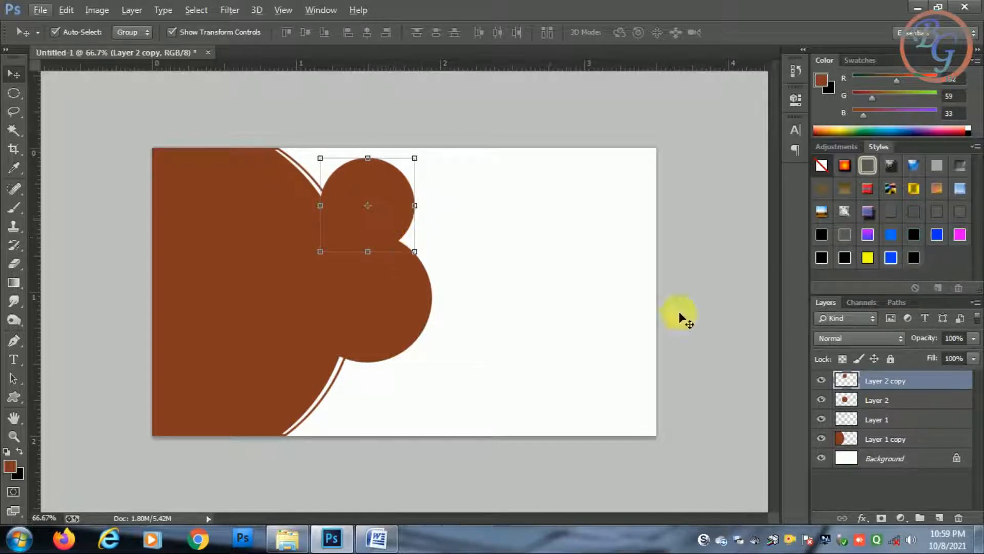
Step: Duplicate the upper circle, scale the copy to about 86%, and place it below and to the right of the middle circle
left_click_drag(937, 382, 940, 518)
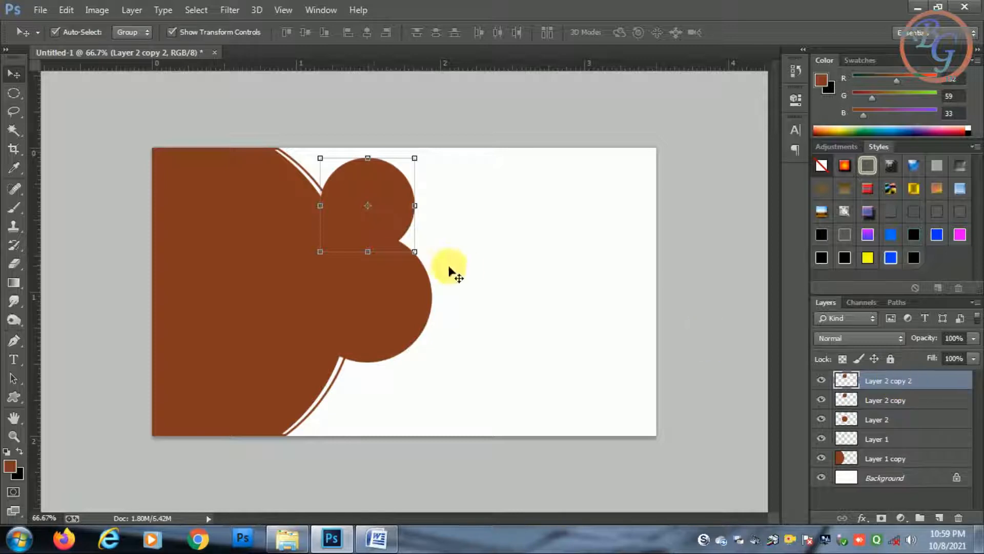
left_click_drag(359, 225, 427, 379)
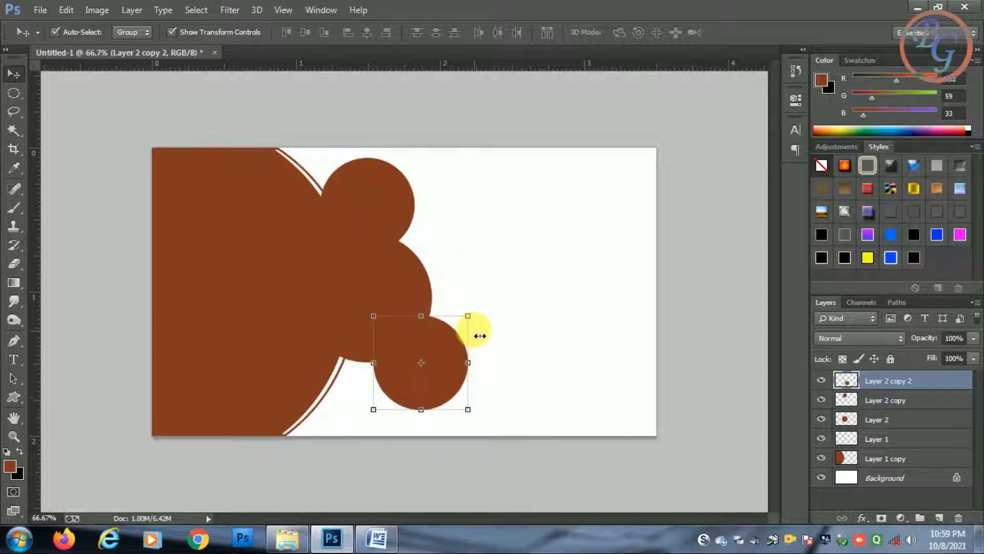
left_click_drag(468, 316, 471, 333)
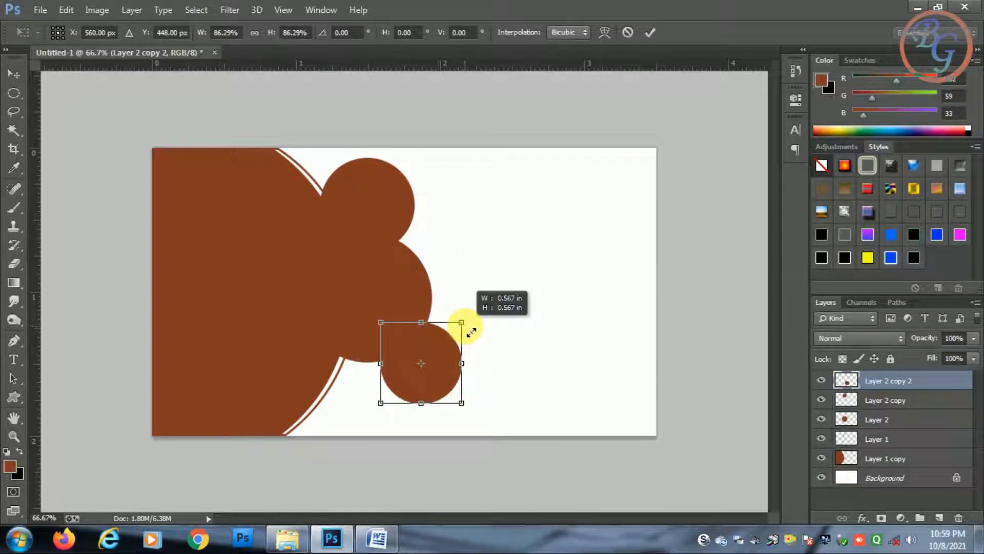
left_click_drag(434, 378, 444, 394)
key("Return")
Step: Enlarge the middle circle to 120%, reposition it between the other two, and slightly adjust the upper circle
left_click(404, 294)
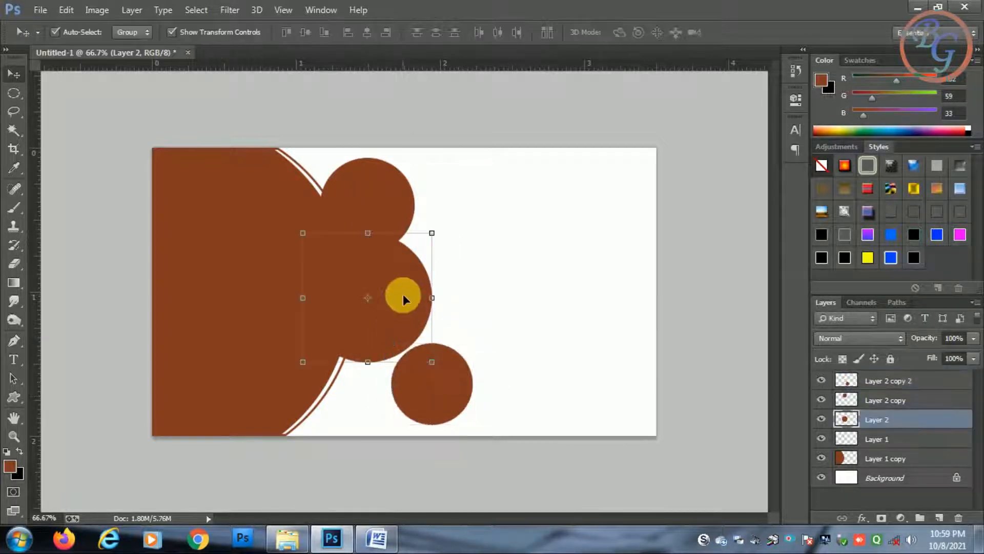
left_click_drag(403, 294, 404, 314)
left_click_drag(432, 253, 447, 241)
left_click_drag(408, 333, 415, 321)
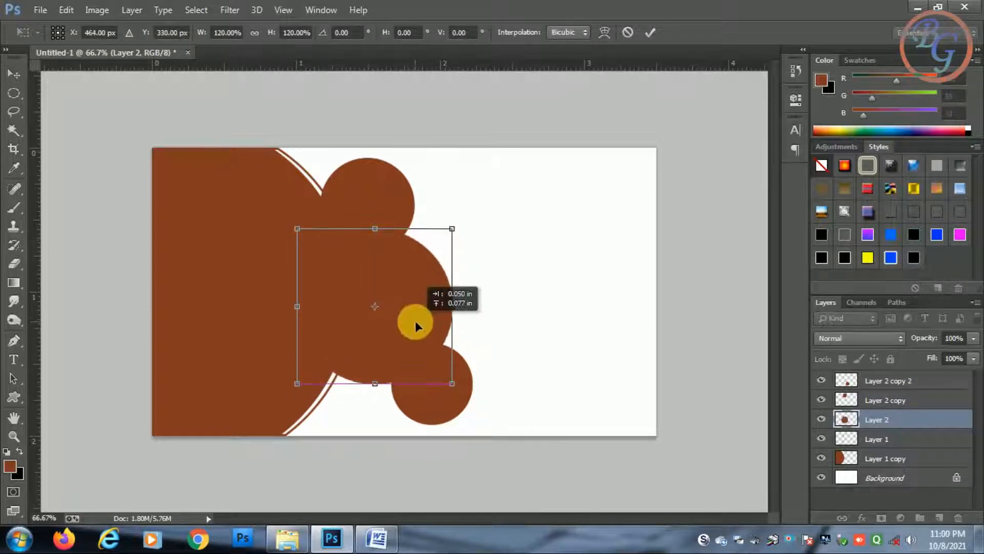
key("Return")
left_click_drag(384, 198, 387, 204)
Step: Commit the middle circle's placement and apply a bright blue Color Overlay to it at 100% opacity
left_click(392, 342)
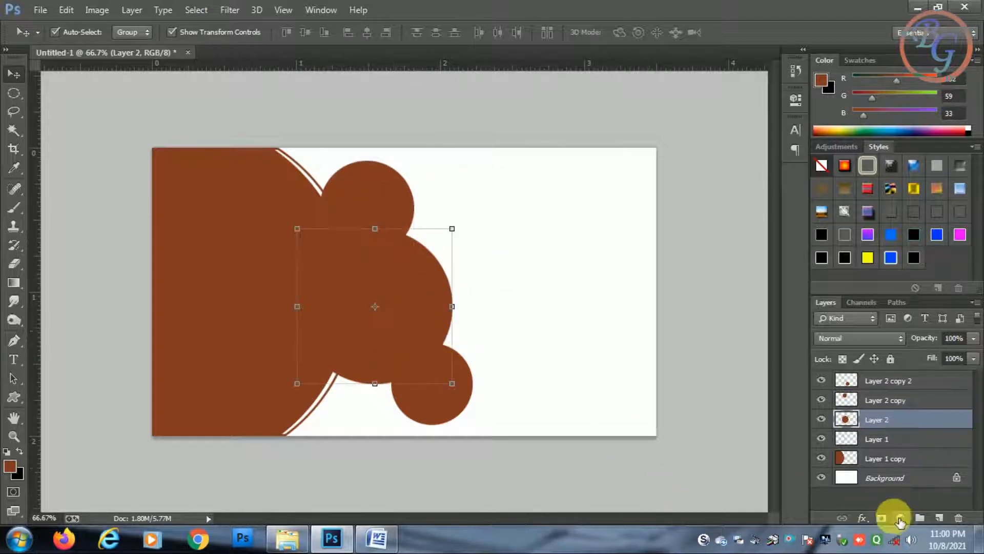
left_click(862, 518)
left_click(898, 445)
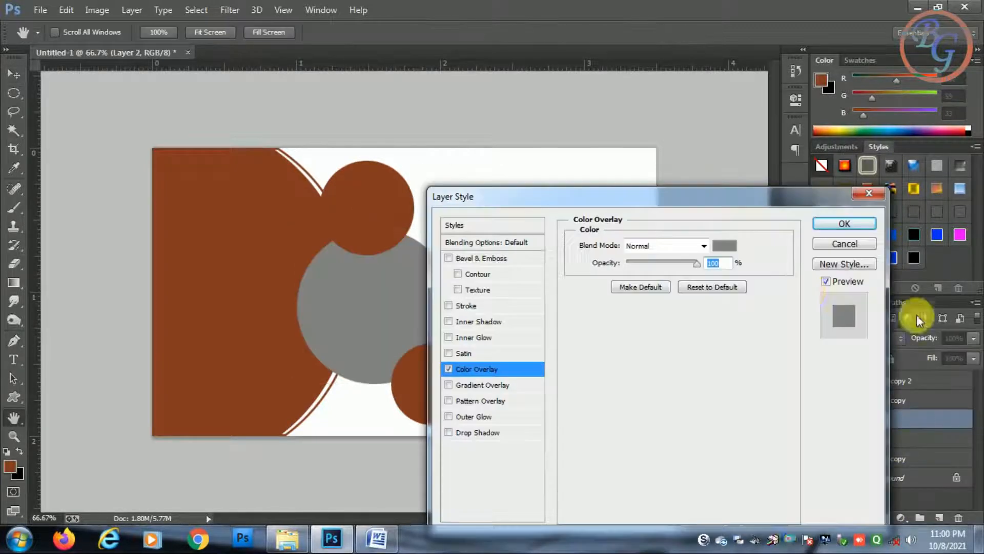
left_click(724, 245)
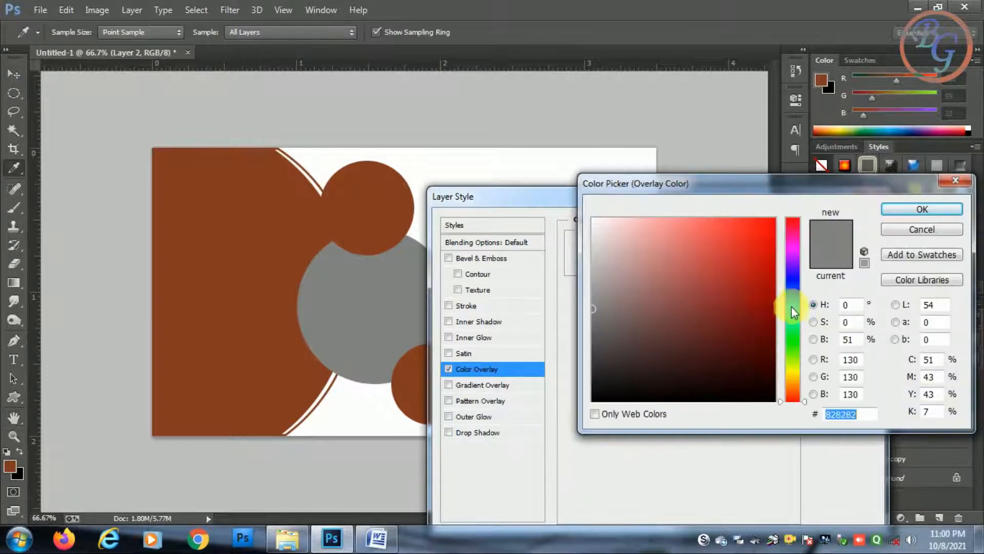
left_click(795, 294)
left_click(736, 244)
left_click(923, 209)
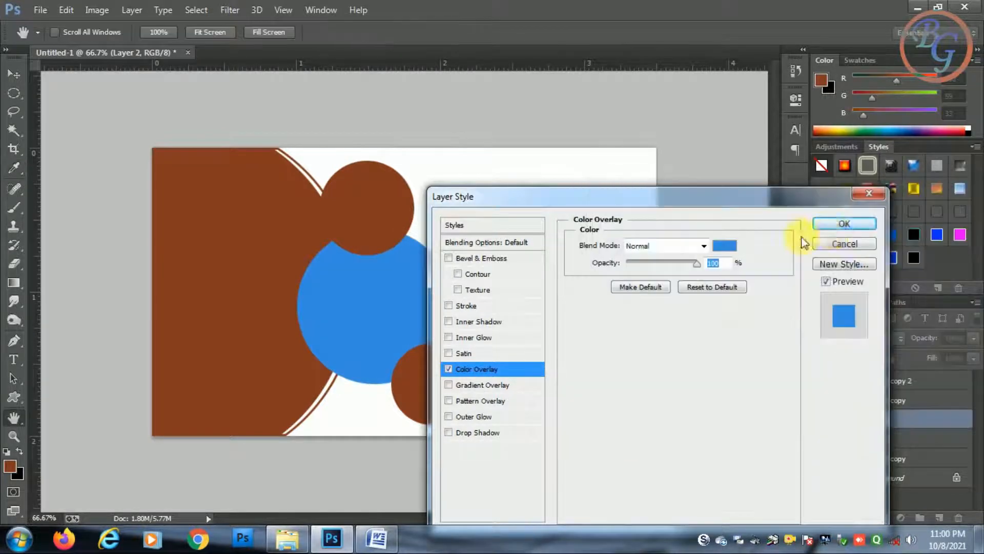
left_click(842, 225)
Step: Apply a Color Overlay in purple #c64fe4 to the upper circle
left_click(362, 205)
left_click(863, 519)
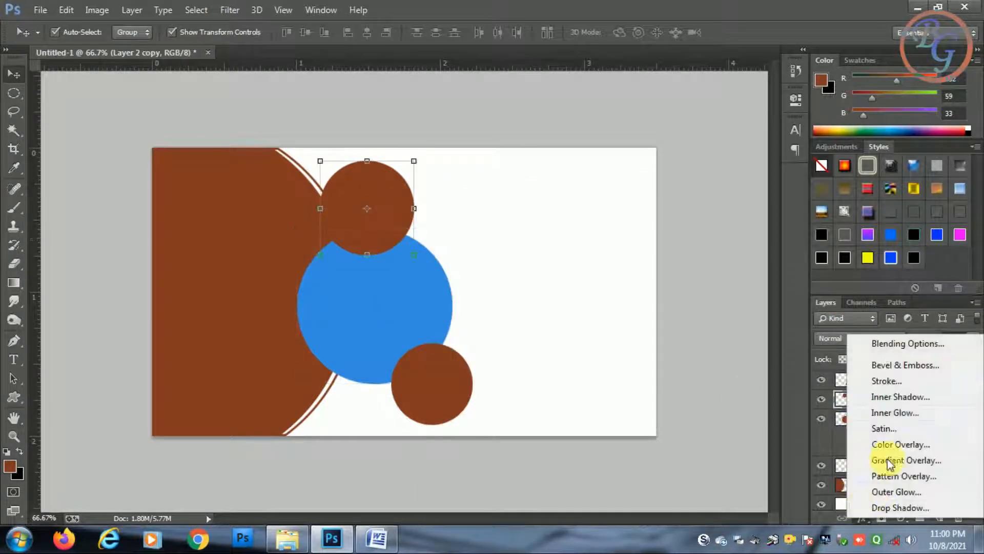
left_click(906, 446)
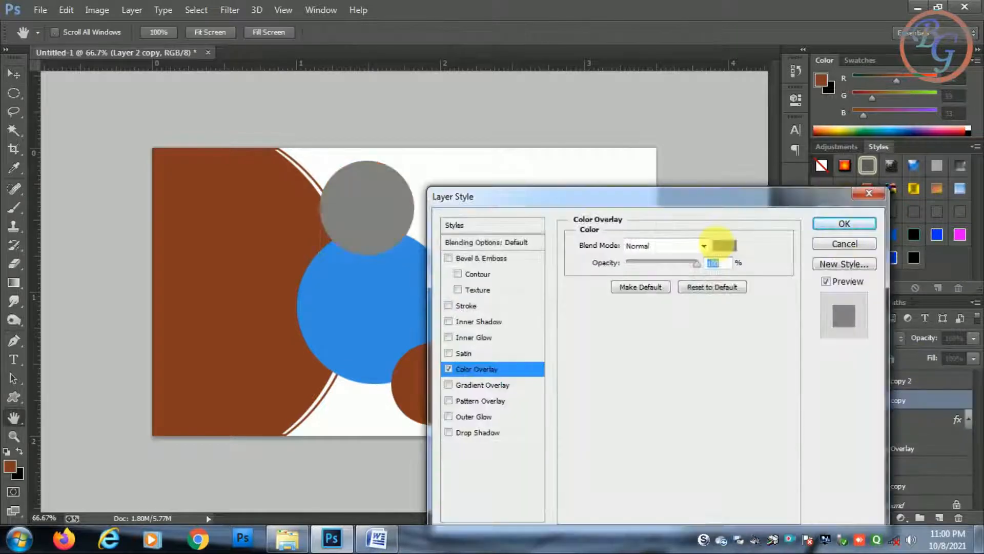
left_click(724, 246)
left_click(793, 256)
left_click(714, 239)
left_click(916, 213)
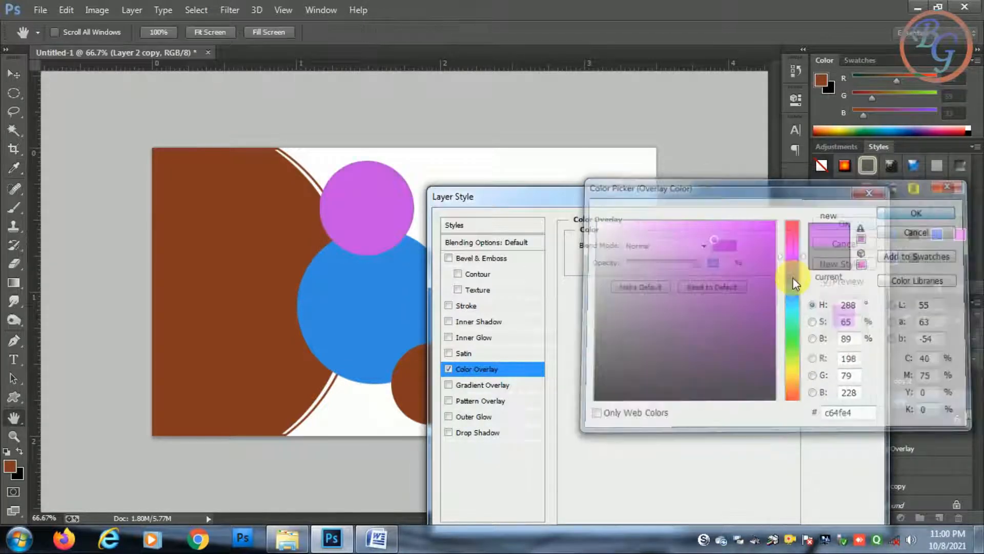
left_click(843, 222)
Step: Apply a pale yellow Color Overlay at 100% opacity to the small lower circle
left_click(421, 386)
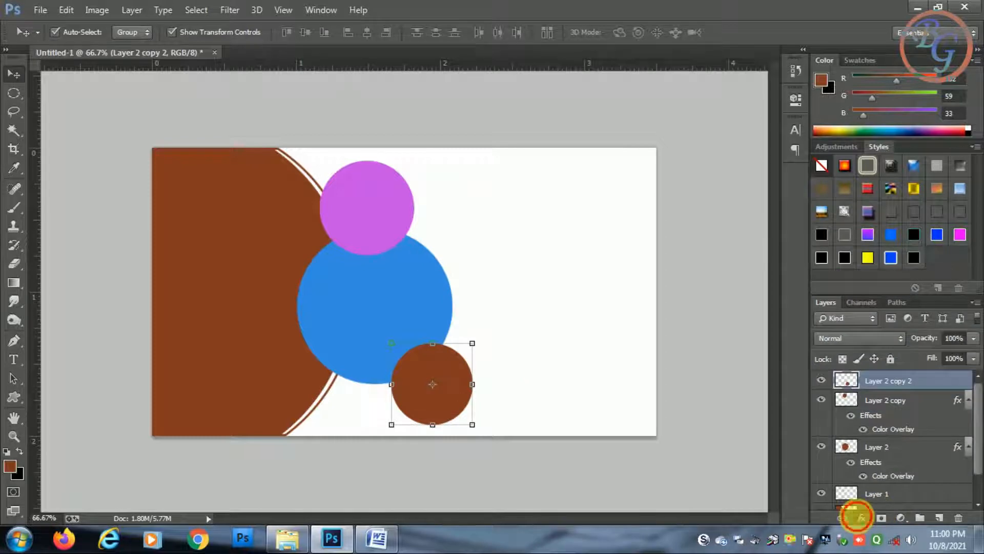
left_click(862, 517)
left_click(901, 440)
left_click(712, 244)
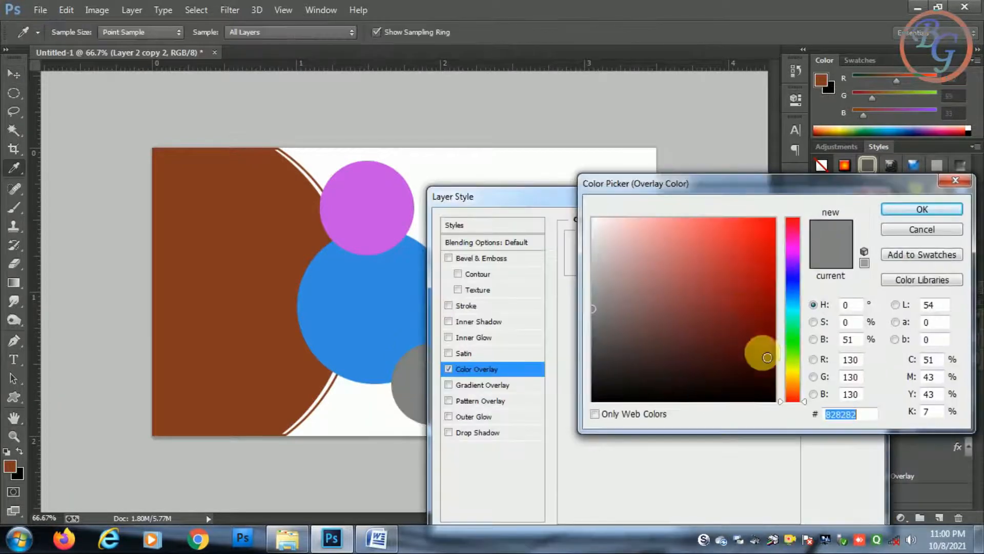
left_click(794, 370)
left_click(686, 241)
left_click(923, 210)
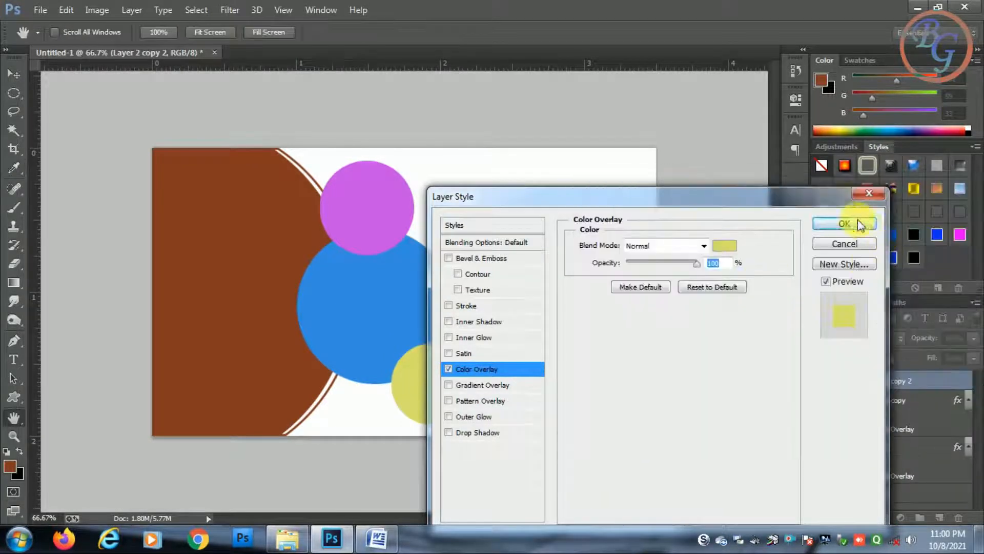
left_click(861, 220)
left_click(580, 465)
Step: Enlarge the purple circle to about 0.75 inch across and reposition it over the top of the blue circle
left_click(393, 236)
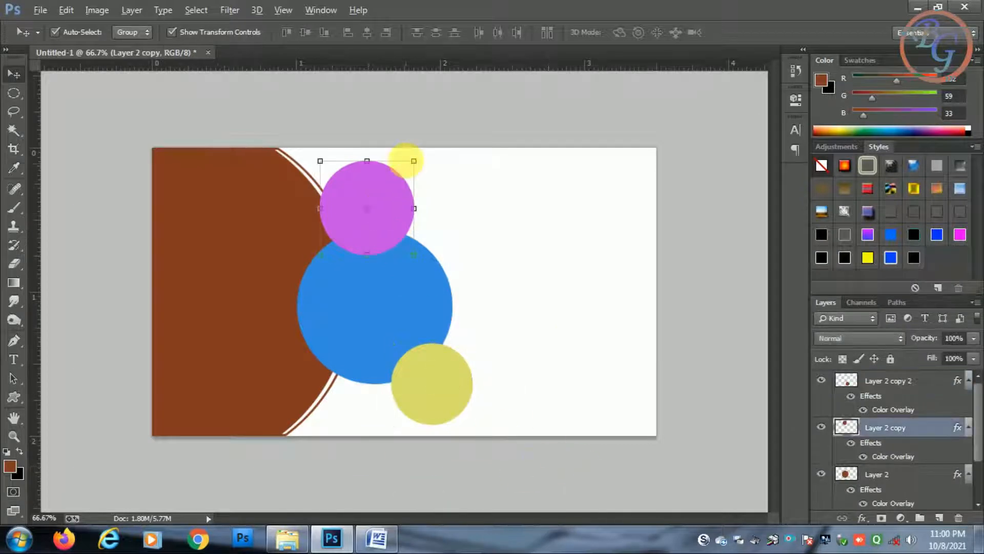
key("ctrl+t")
left_click_drag(424, 160, 430, 154)
double_click(383, 217)
left_click_drag(383, 217, 381, 225)
Step: Shift the yellow circle slightly to the left so that it overlaps more of the blue circle's lower edge
mouse_move(445, 403)
left_mouse_down()
mouse_move(444, 415)
mouse_move(445, 401)
left_mouse_up()
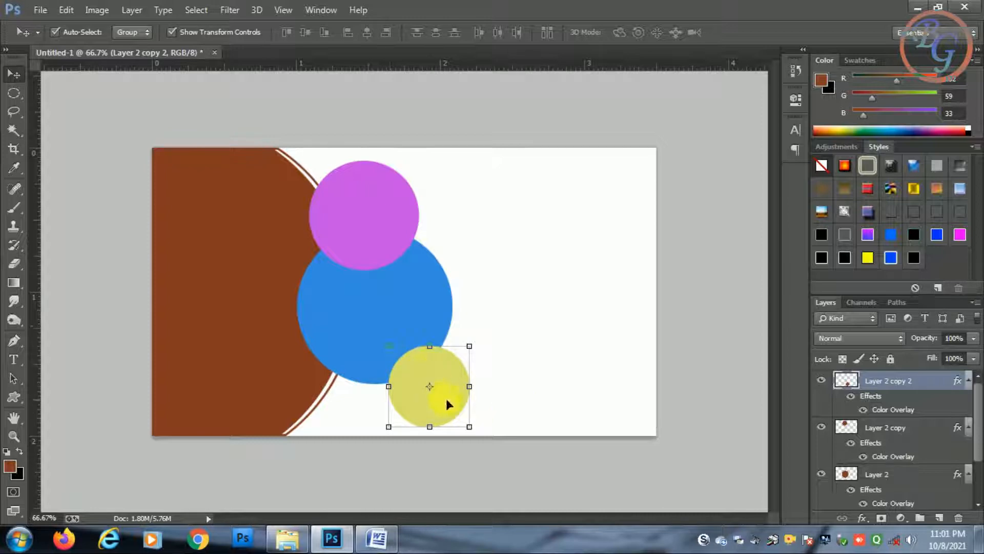
left_click_drag(446, 404, 436, 401)
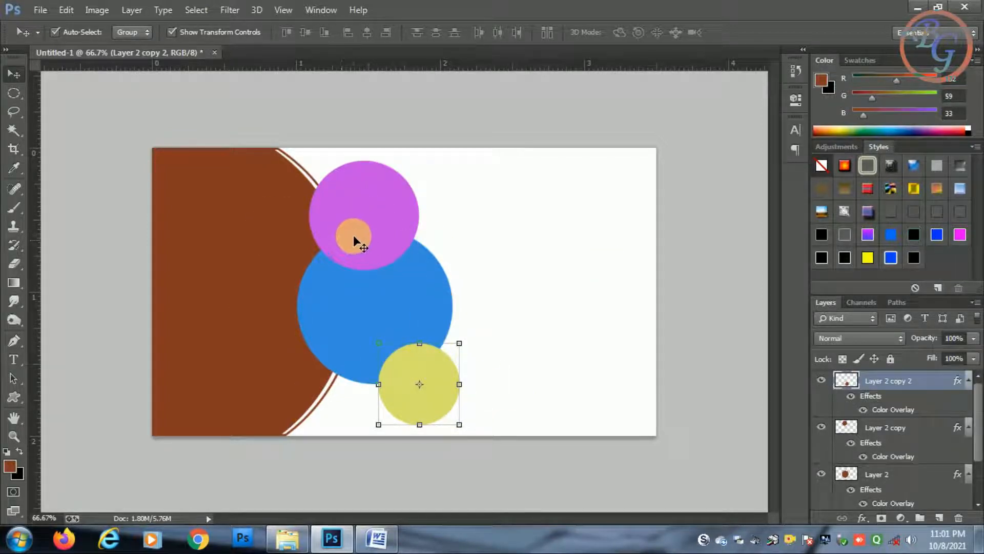
left_click(369, 216)
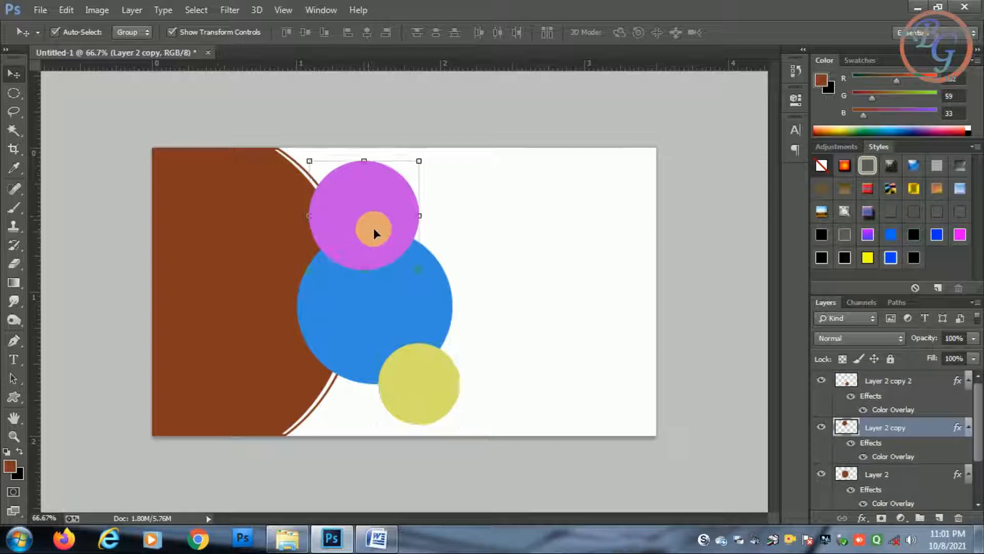
Step: Select the brown panel's layer and open the photo pexels-krishna-videotech-4121047 from the BG Edits folder in Photoshop
left_click(239, 292)
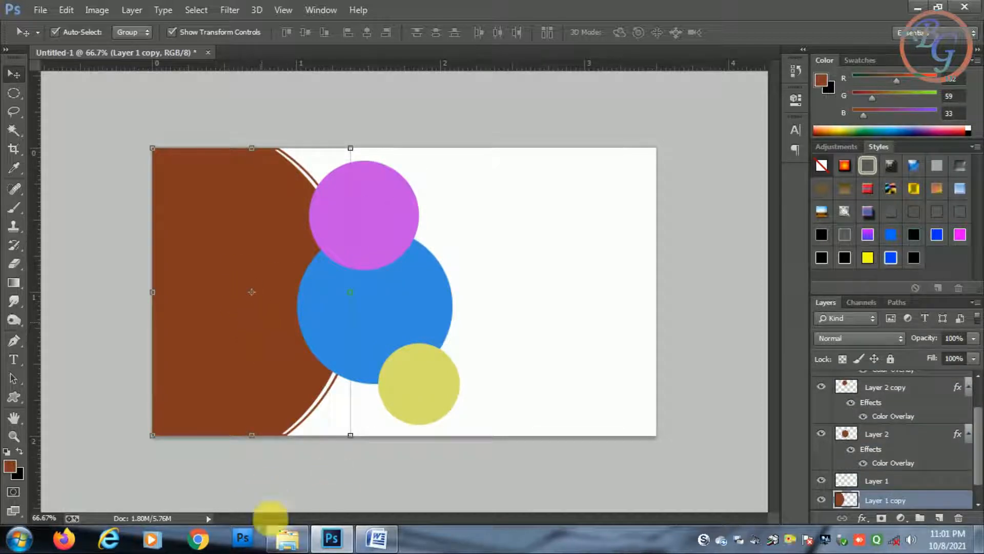
mouse_move(280, 536)
left_click(299, 472)
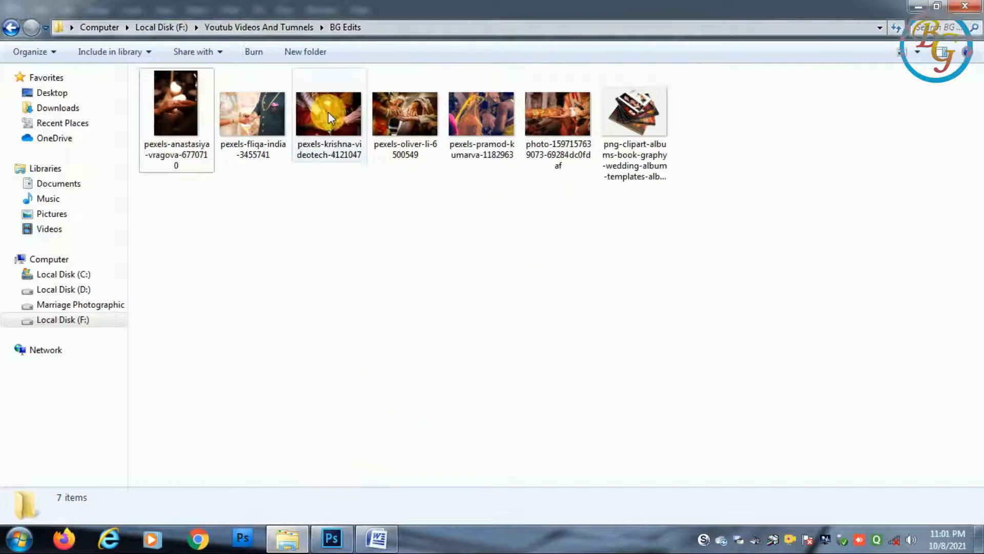
left_click(319, 142)
left_click_drag(330, 109, 417, 6)
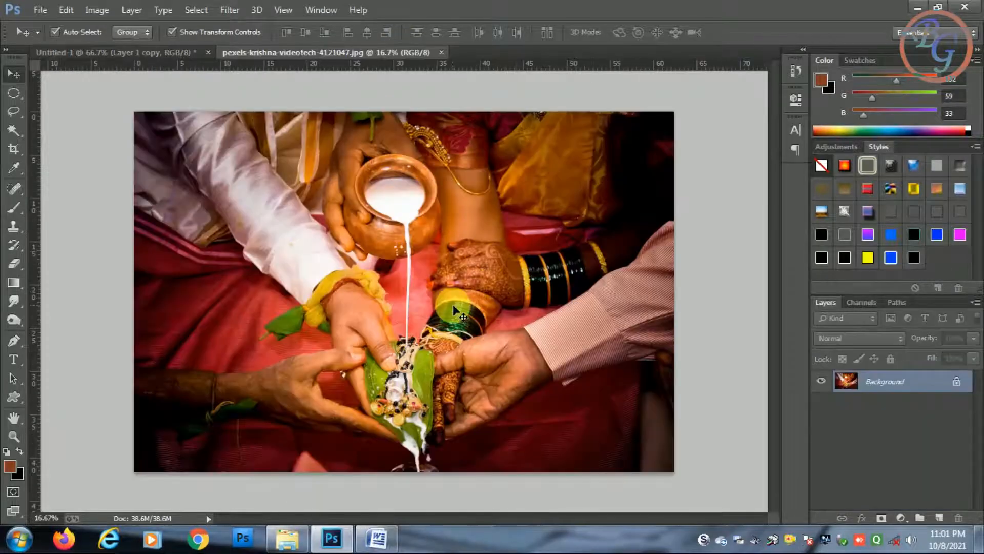
Step: Copy the opened photo into the business card document, scale it down to about 17.6%, and place it over the brown panel
left_click_drag(170, 53, 259, 308)
left_click(554, 230, "alt")
left_click(554, 231, "alt")
left_click(553, 231, "alt")
left_click(553, 230, "alt")
left_click(554, 230, "alt")
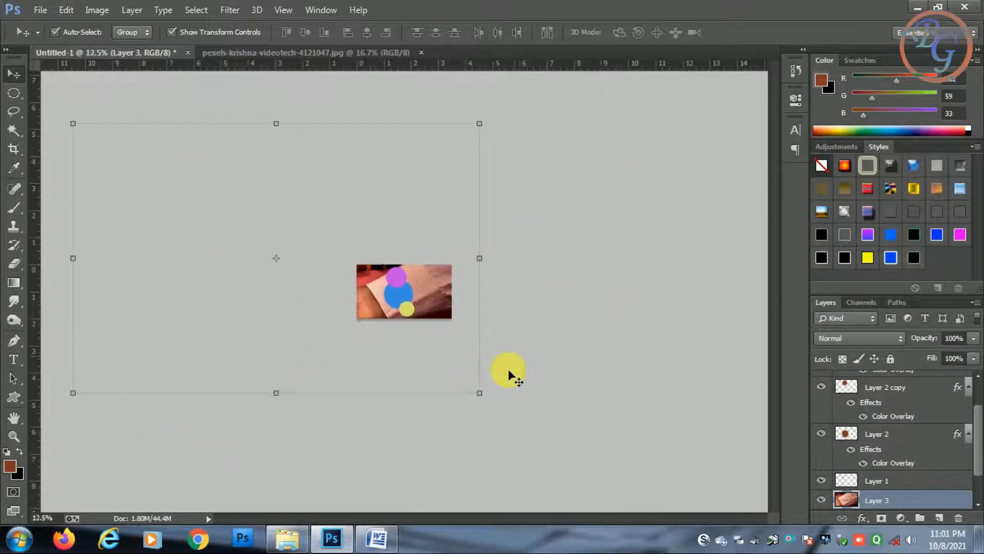
left_click_drag(482, 394, 317, 286)
left_click_drag(303, 273, 405, 300)
Step: Enlarge the photo slightly to cover the brown panel's full height and clip it to the panel's layer
left_click(450, 292, "ctrl")
left_click(454, 296, "ctrl")
left_click(454, 295, "ctrl")
left_click(454, 295, "ctrl")
left_click(453, 294, "ctrl")
left_click(454, 295, "alt")
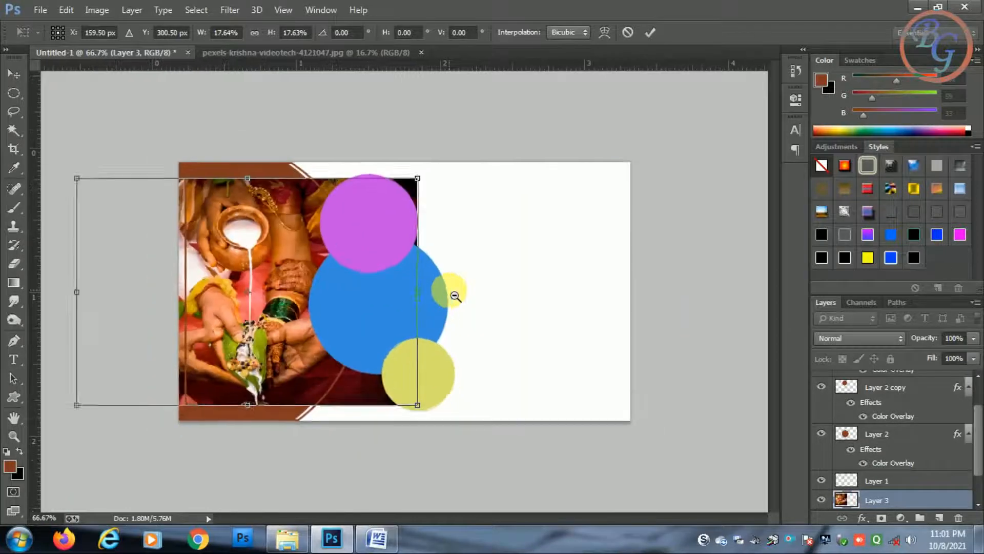
left_click_drag(416, 386, 441, 403)
left_click_drag(302, 362, 306, 349)
key("Return")
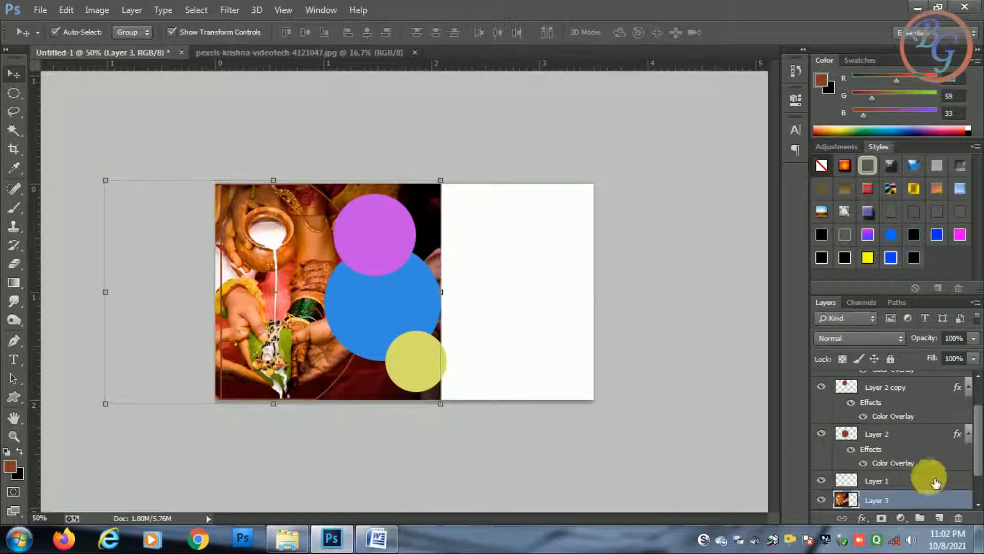
scroll(882, 478, "down", 1)
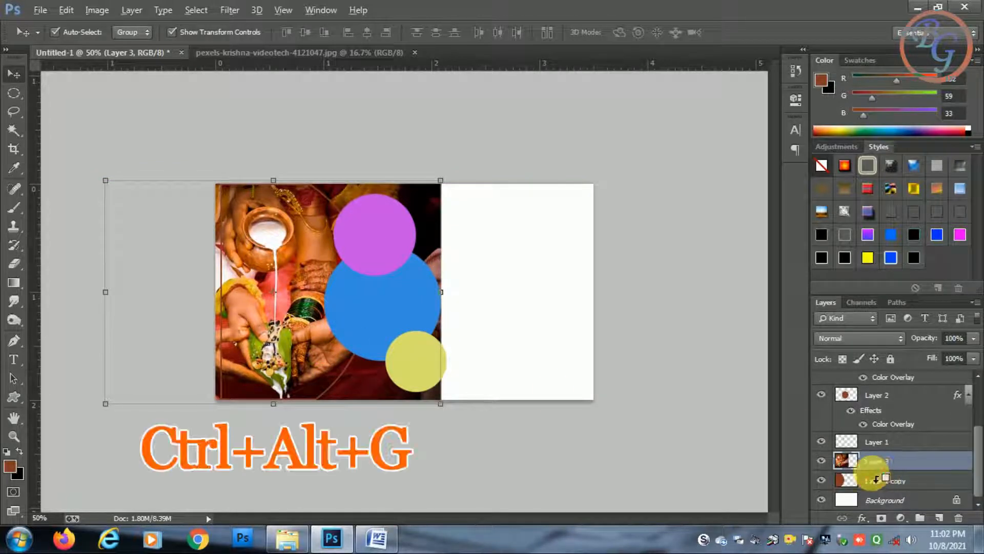
key("ctrl+alt+g")
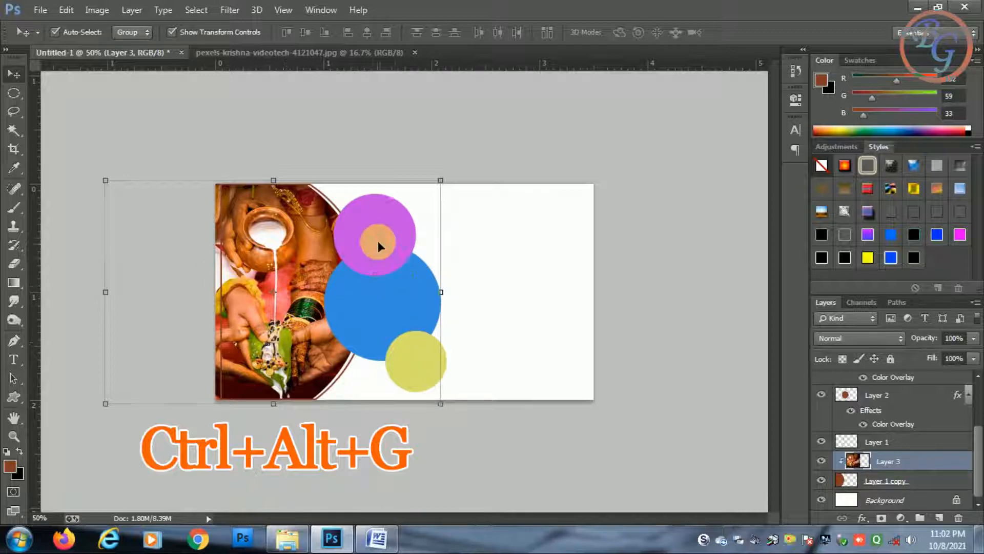
Step: Select the purple circle's layer and open the veiled bride photo (pexels 1182963) from the BG Edits folder in Photoshop
left_click_drag(378, 241, 386, 279)
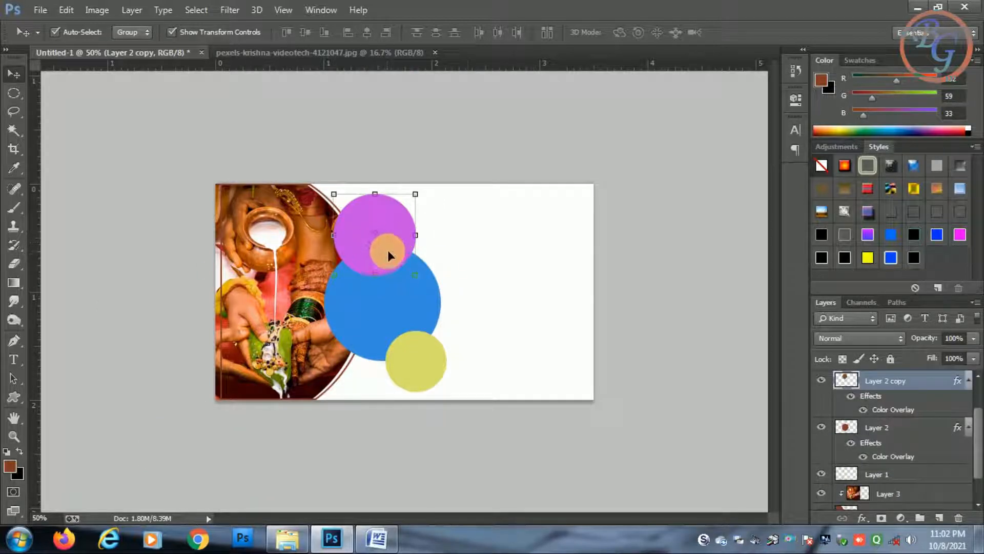
left_click(287, 539)
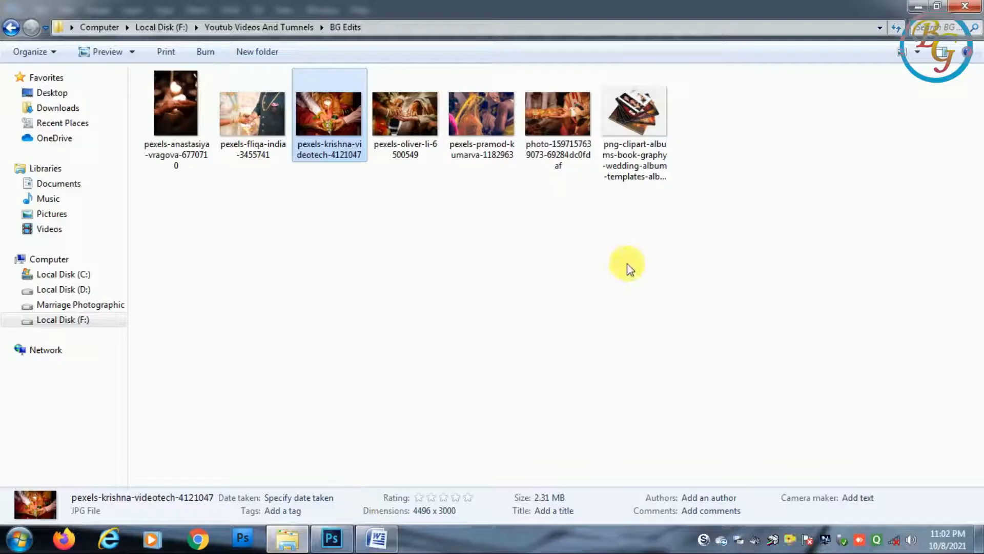
left_click(482, 118)
left_click_drag(482, 105, 441, 42)
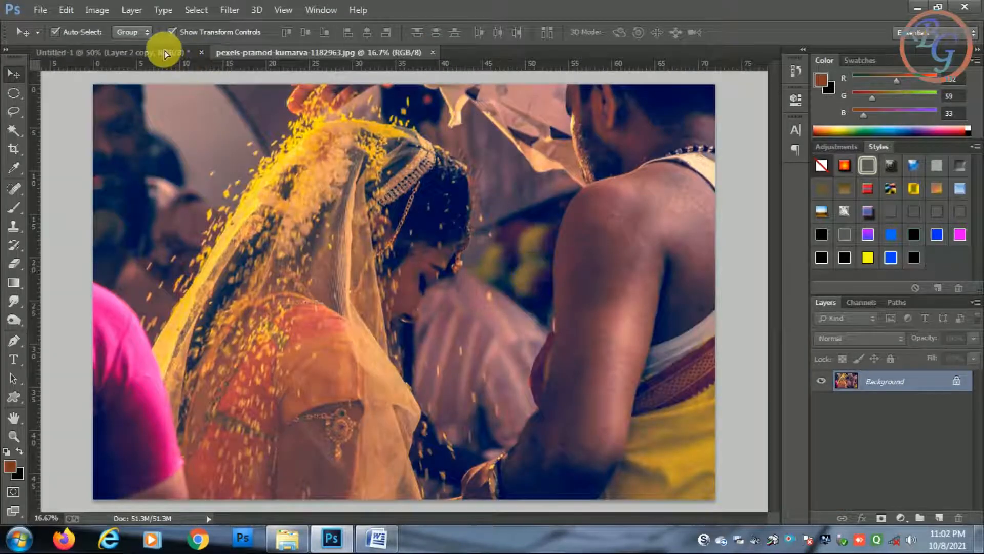
Step: Copy the bride photo into the business card document, scale it down to about 6%, and place it over the purple circle
left_click_drag(164, 51, 542, 204)
key("ctrl+minus")
key("ctrl+minus")
key("ctrl+minus")
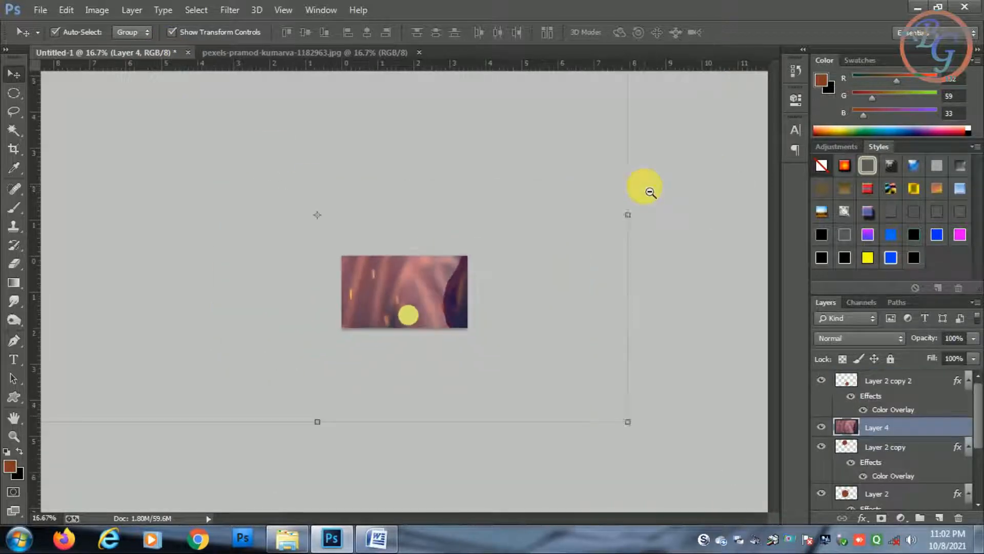
left_click_drag(631, 421, 412, 271)
key("ctrl+plus")
key("ctrl+plus")
left_click_drag(467, 202, 407, 229)
key("ctrl+plus")
key("ctrl+plus")
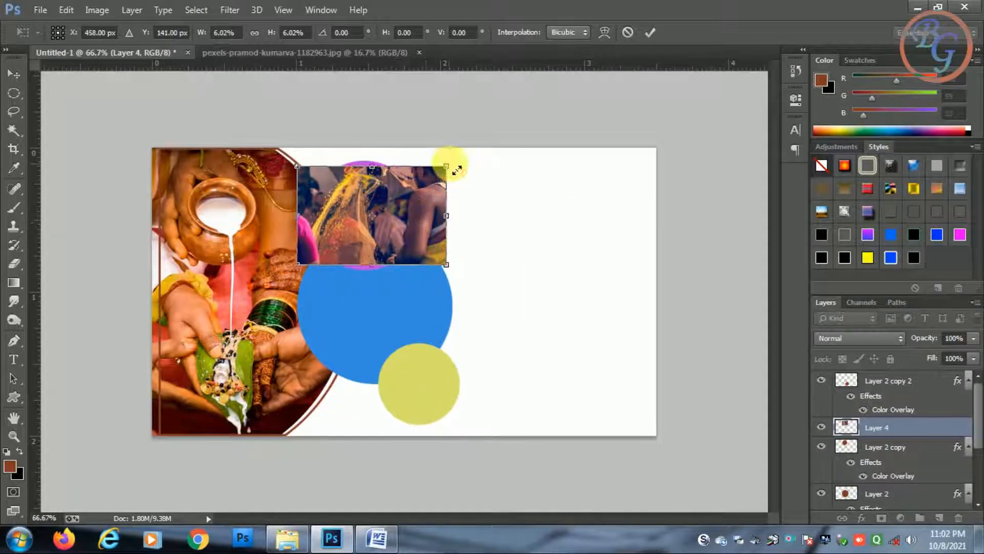
Step: Enlarge the bride photo slightly and nudge it right so that it fully covers the purple circle
left_click_drag(447, 166, 453, 162)
left_click_drag(408, 210, 417, 210)
key("Return")
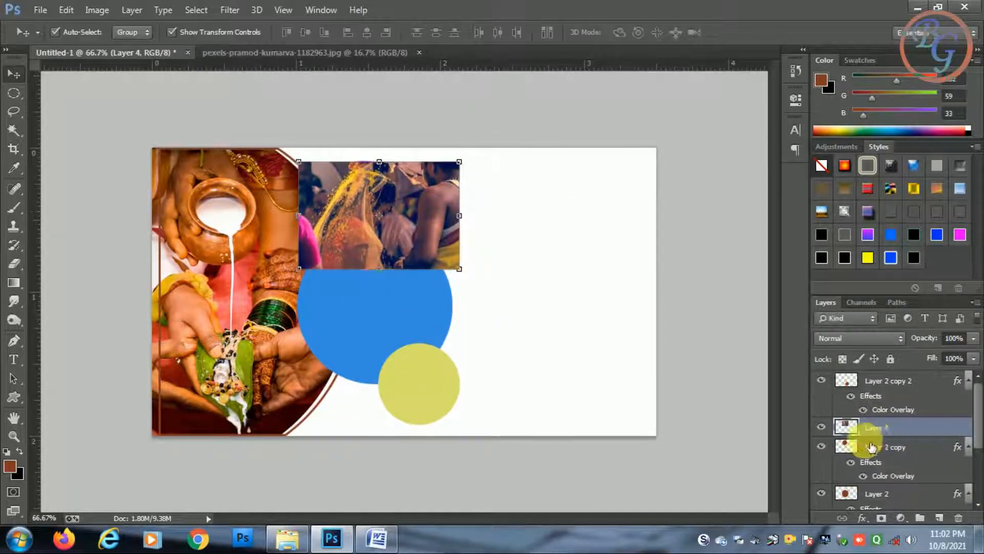
Step: Hide the upper circle's layer effects and clip the bride photo to that circle
left_click(872, 437, "alt")
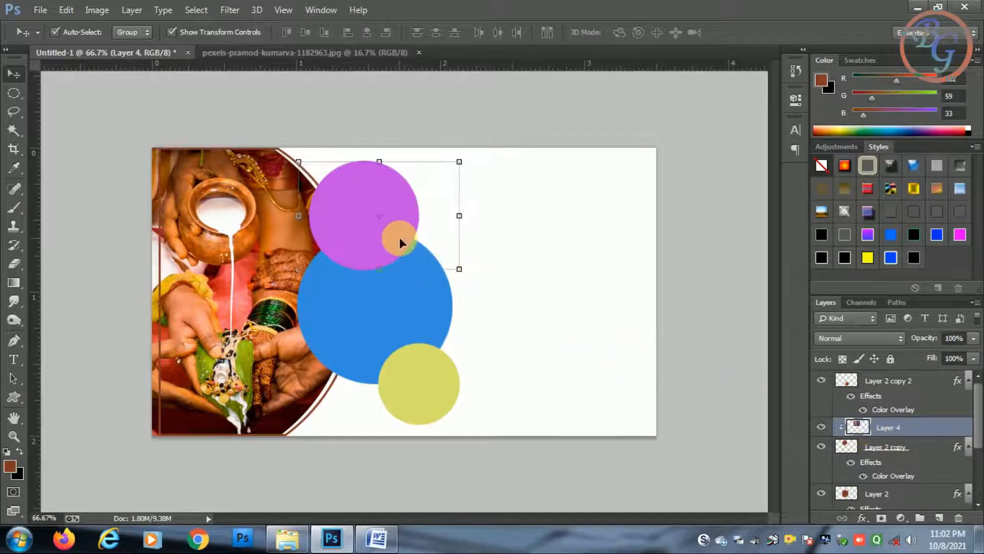
key("ctrl+alt+g")
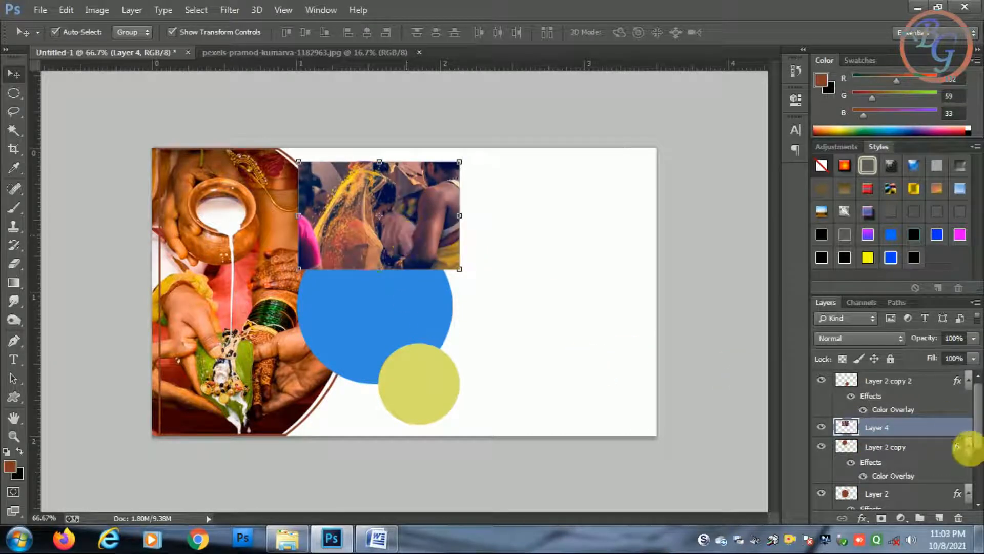
left_click(863, 466)
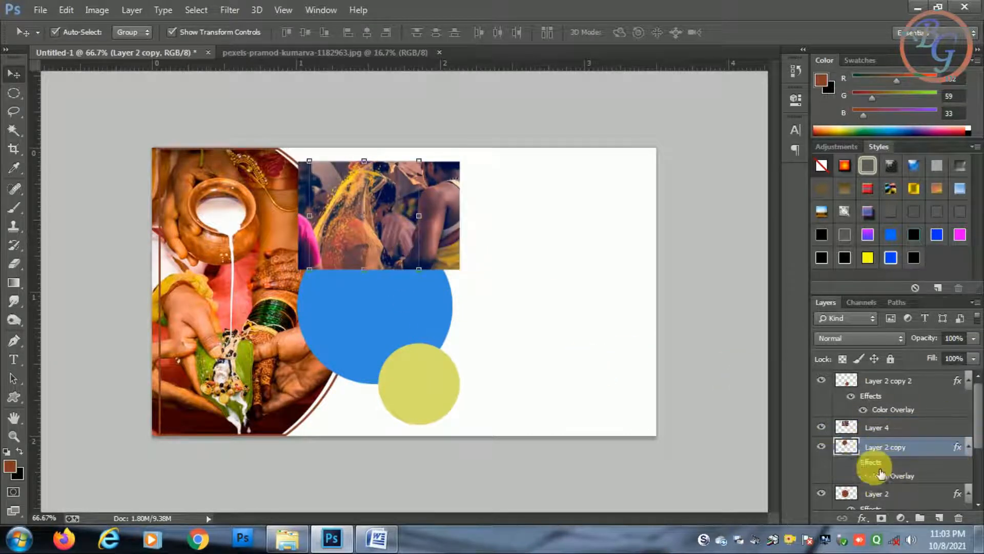
left_click(873, 429)
key("ctrl+alt+g")
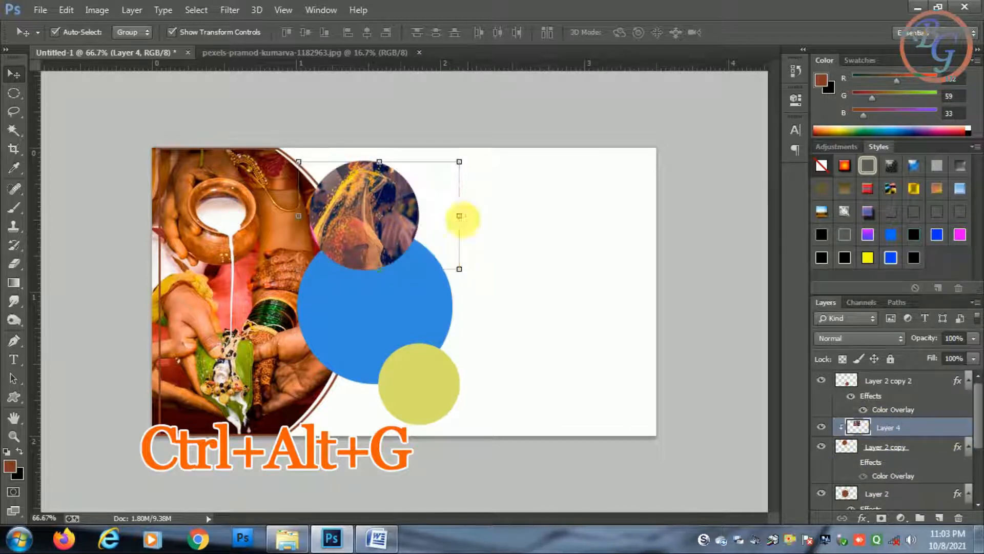
Step: Select the blue middle circle and hide its layer effects
left_click(387, 329)
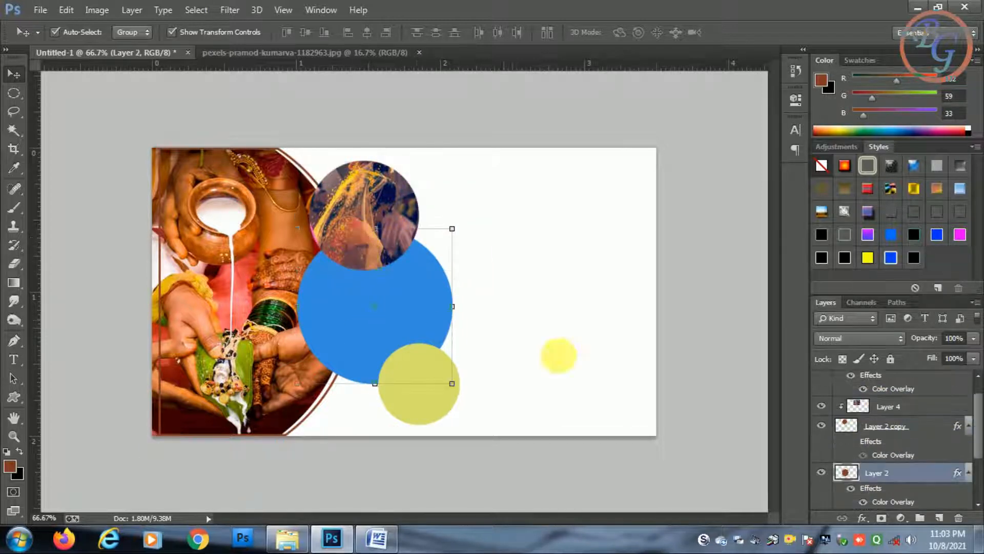
left_click(851, 489)
left_click(851, 489)
left_click(852, 490)
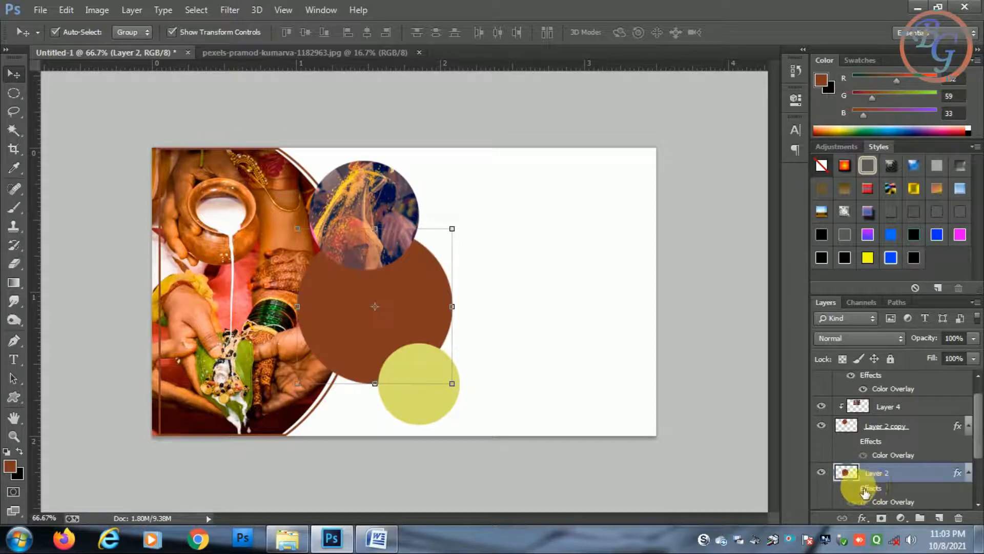
Step: Open the pexels-oliver-li-6500549 photo in Photoshop and close the pexels-pramod-kumarva-1182963 document
left_click(287, 538)
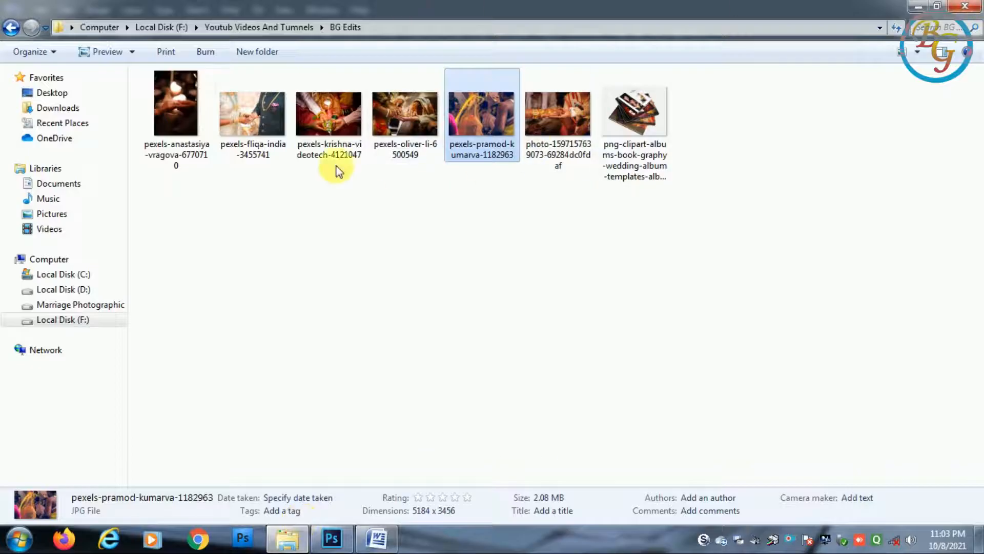
left_click(400, 109)
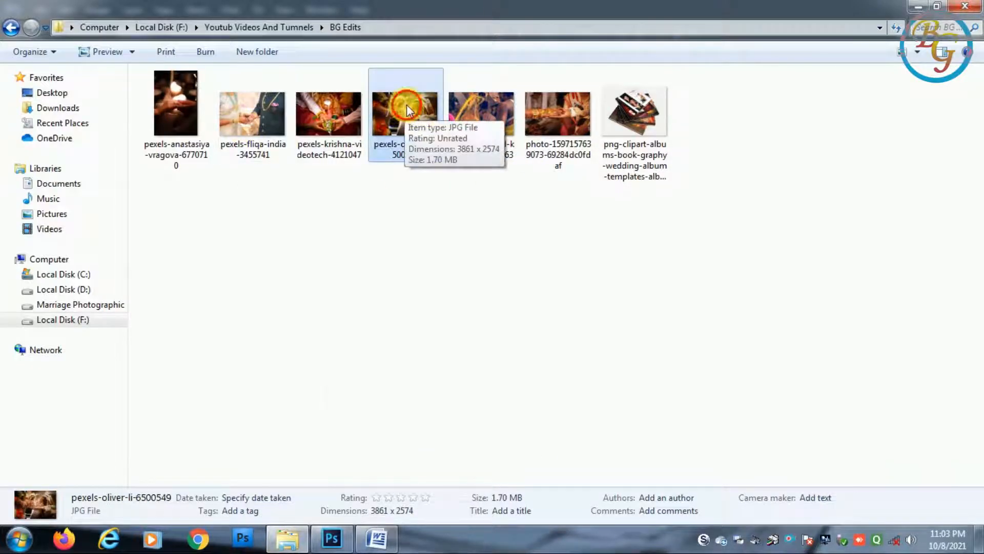
left_click_drag(407, 104, 528, 13)
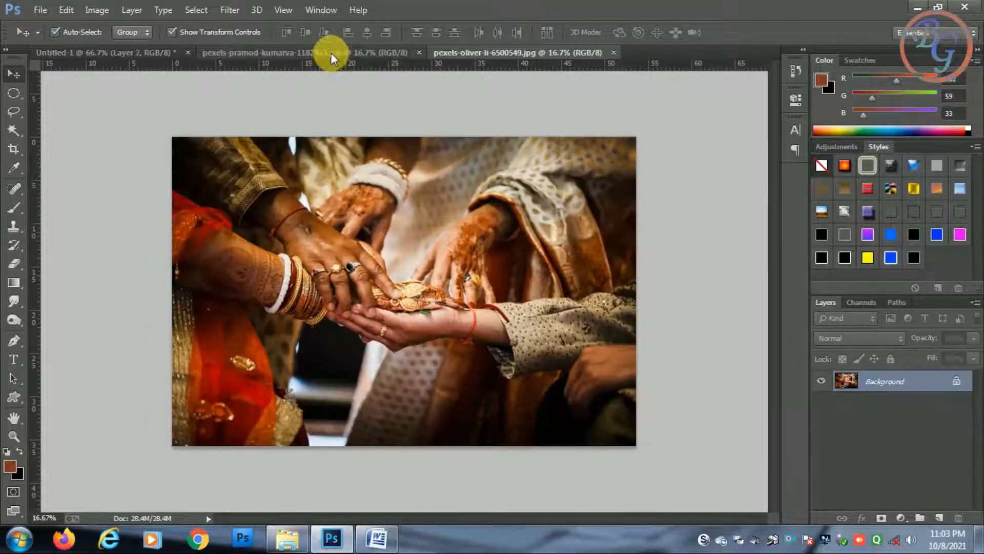
left_click(331, 52)
left_click(419, 52)
Step: Copy the joined-hands photo into the business card document, scale it down to about 9.7%, and place it over the middle circle
left_click_drag(435, 323, 435, 299)
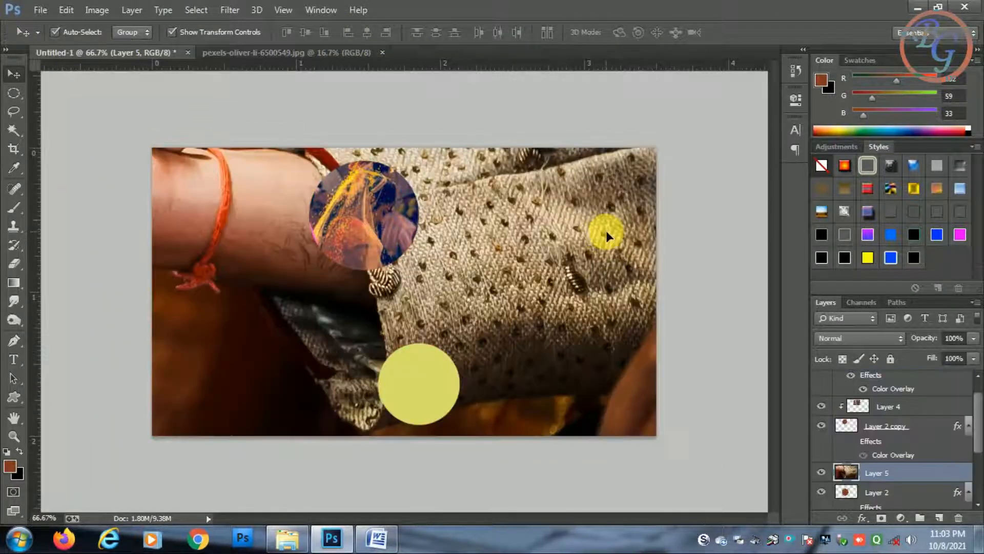
key("ctrl+minus")
key("ctrl+minus")
key("ctrl+minus")
key("ctrl+minus")
left_click_drag(523, 394, 352, 280)
left_click_drag(334, 264, 406, 298)
key("ctrl+plus")
left_click_drag(431, 204, 413, 308)
left_click(428, 298, "ctrl")
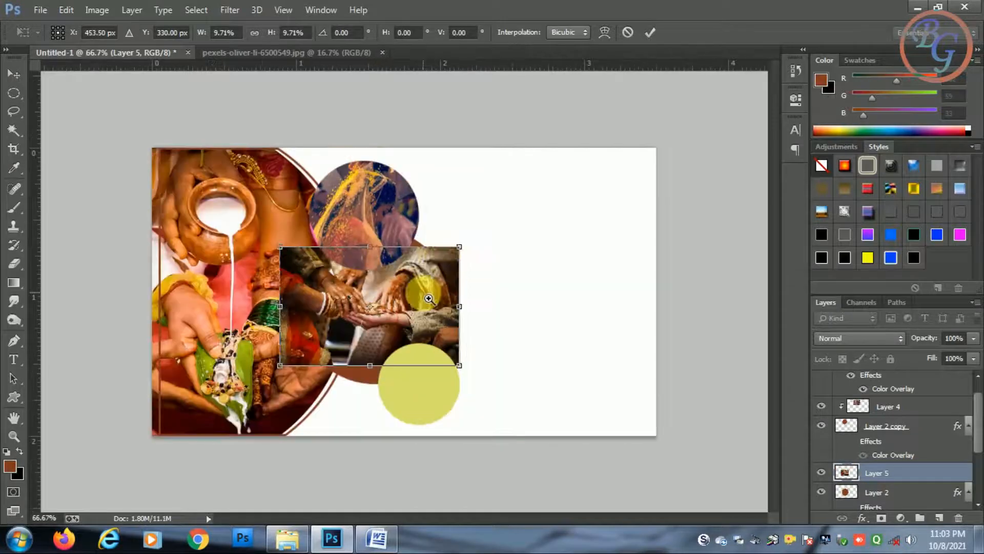
Step: Enlarge the joined-hands photo to about 11.6%, reposition it over the middle circle, and clip it to that circle
left_click_drag(468, 249, 484, 229)
left_click_drag(425, 307, 433, 313)
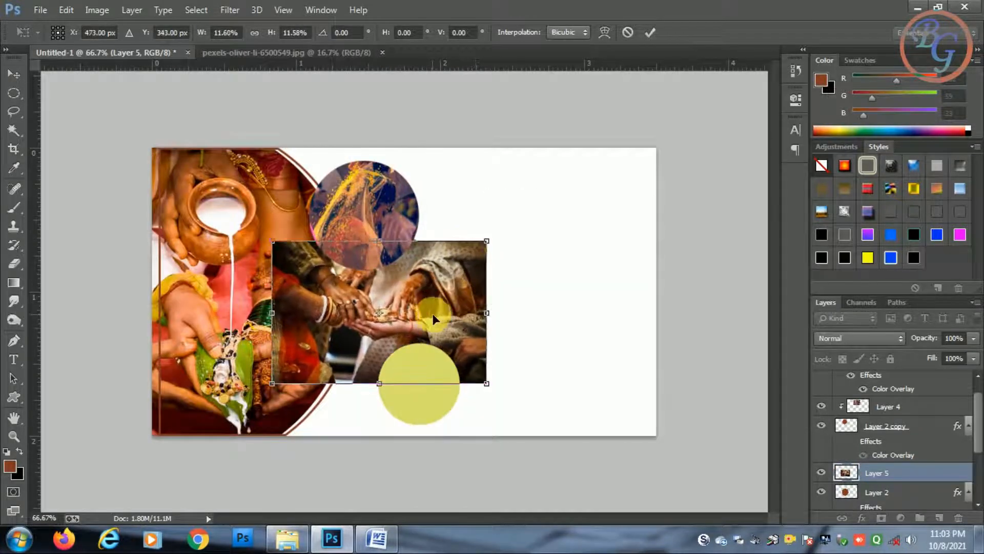
key("Return")
key("ctrl+alt+g")
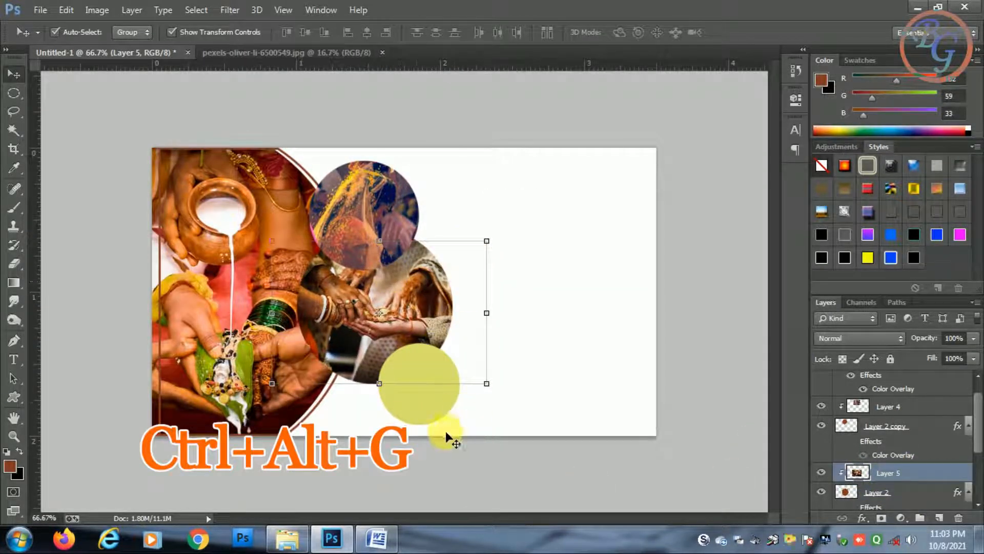
Step: Hide the yellow lower circle's layer effects and bring the png-clipart wedding album image from the BG Edits folder into Photoshop
left_click(434, 402)
left_click(850, 396)
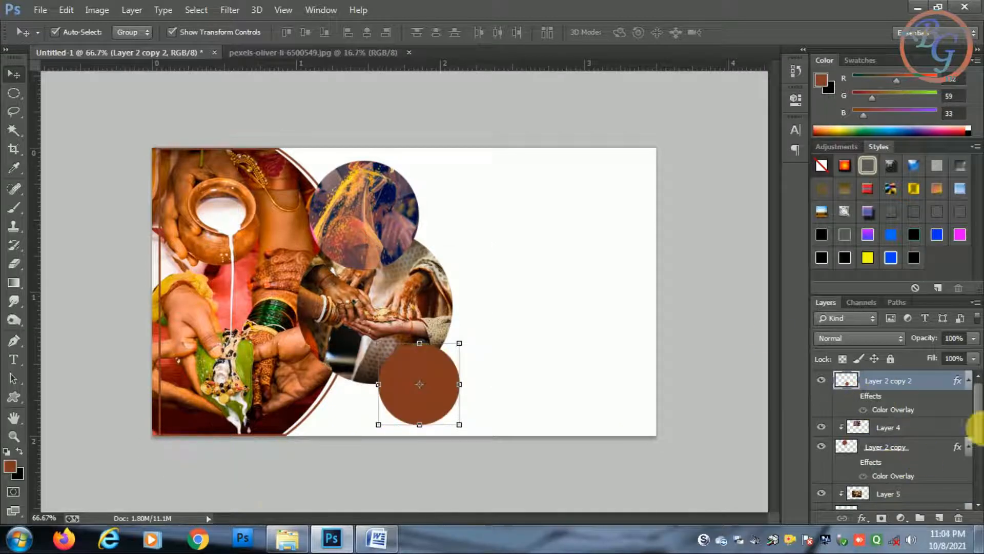
left_click(287, 538)
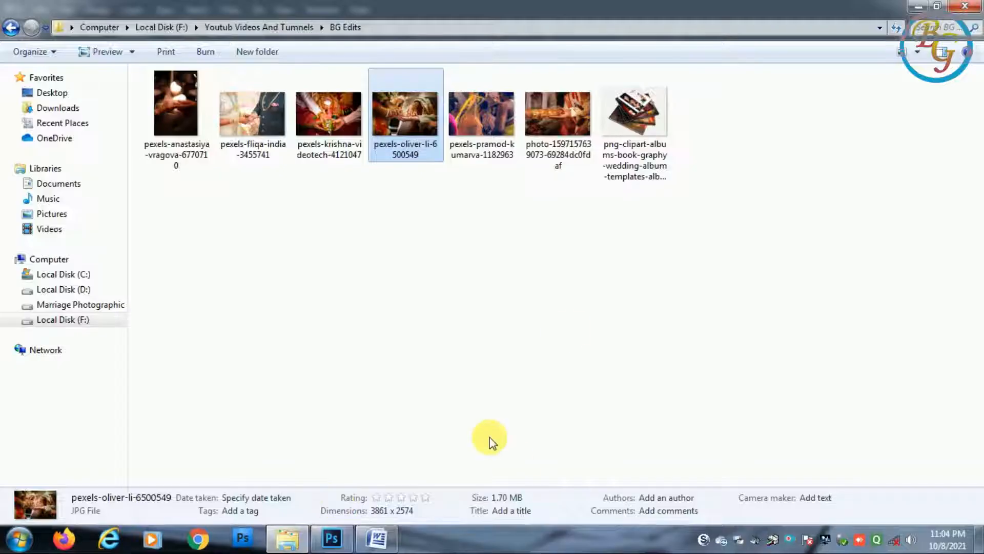
left_click(172, 163)
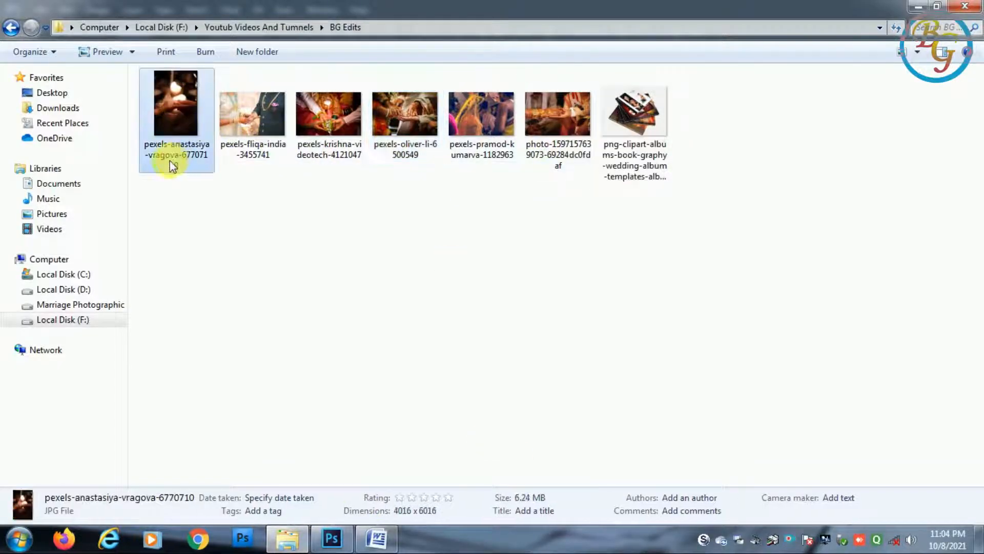
left_click(642, 131)
left_click_drag(641, 112, 480, 5)
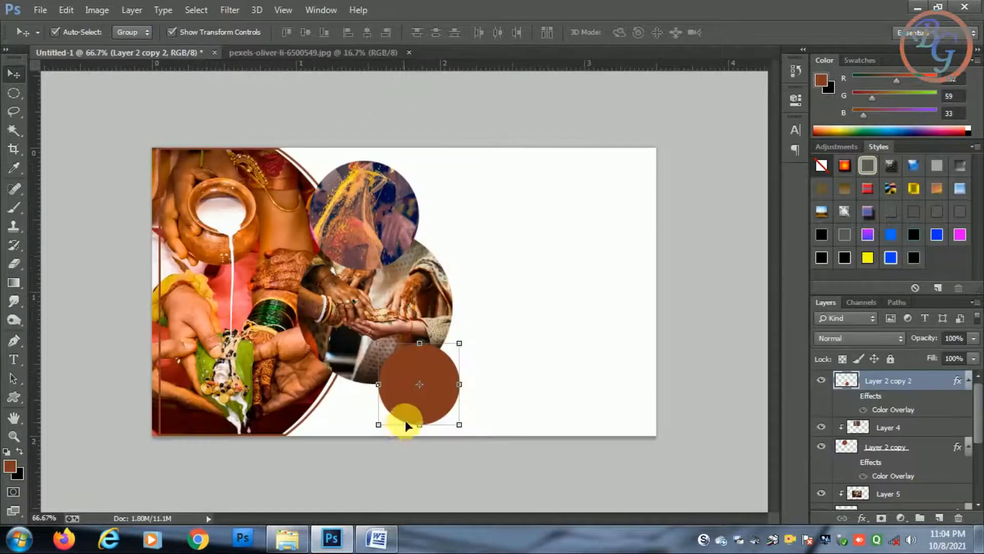
Step: Add the wedding album image to the card, scale it down over the lower circle, and clip it to that circle
key("ctrl+v")
left_click_drag(620, 149, 490, 290)
left_click_drag(444, 343, 540, 211)
key("Return")
left_click(883, 398, "alt")
Step: Nudge the clipped album image slightly right and up to refine its position in the lower circle
scroll(533, 262, "down", 3)
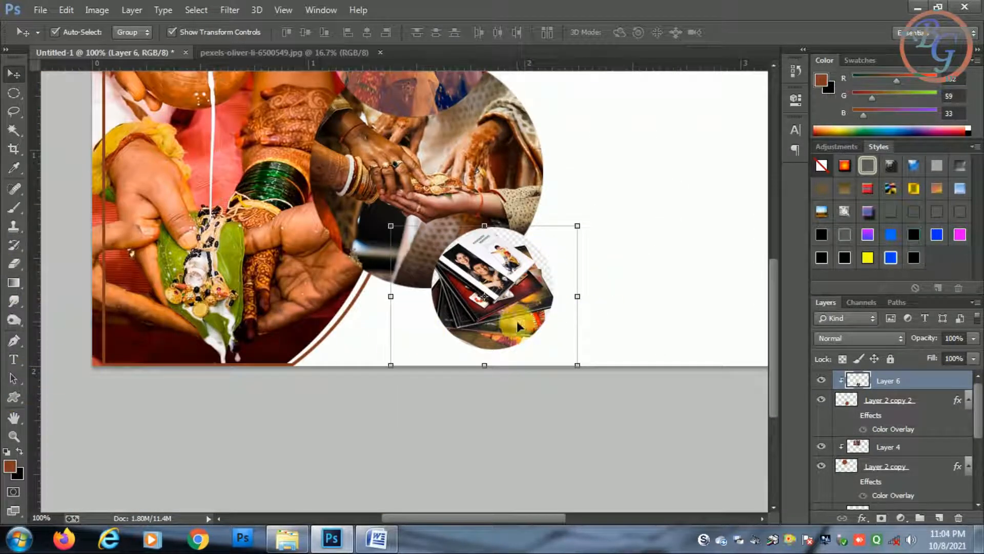
left_click_drag(517, 323, 519, 320)
key("Right")
key("Right")
key("Right")
key("Right")
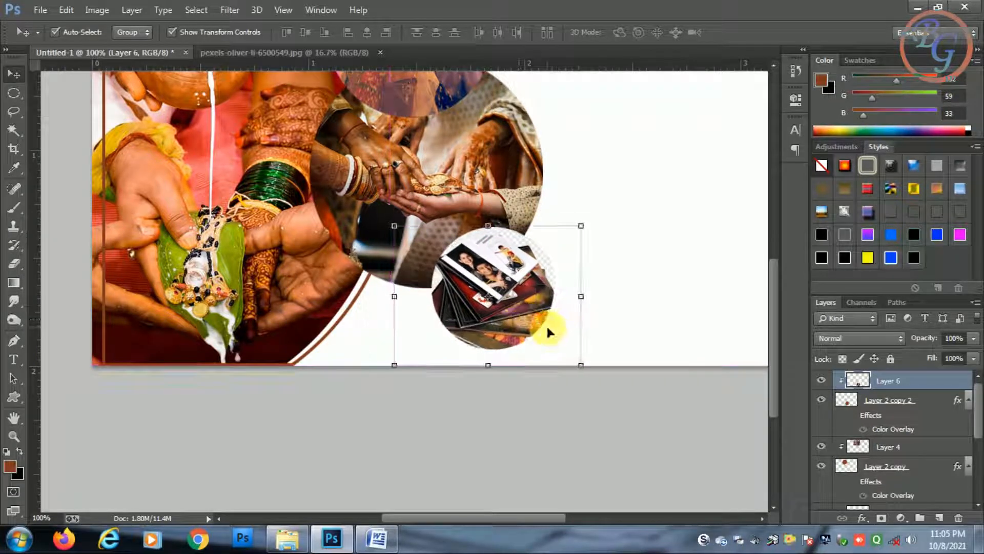
key("Up")
key("Up")
key("Up")
key("Up")
left_click(560, 368, "ctrl+alt")
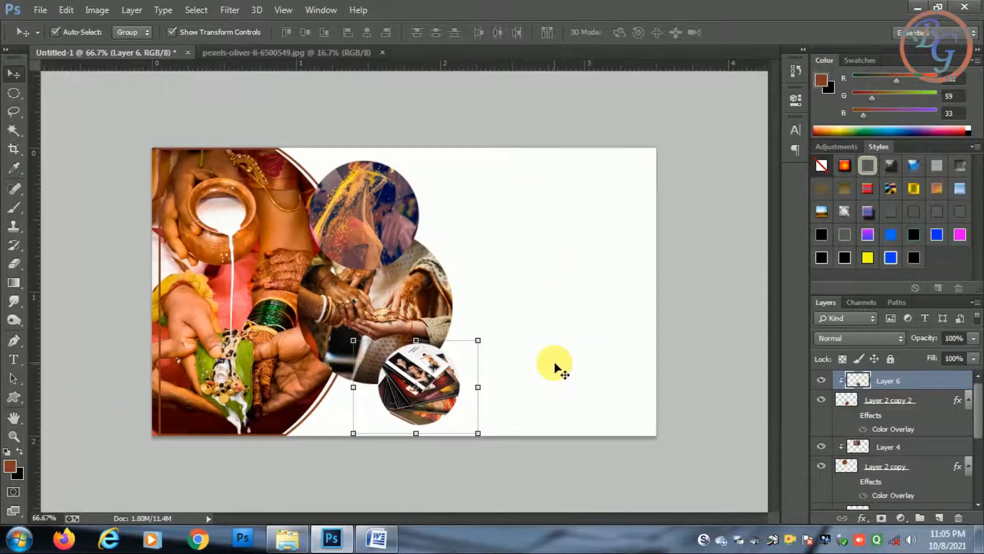
Step: Add a Color Overlay effect to the curved outline on Layer 1 and open its overlay color for editing
left_click(261, 263)
scroll(905, 476, "down", 2)
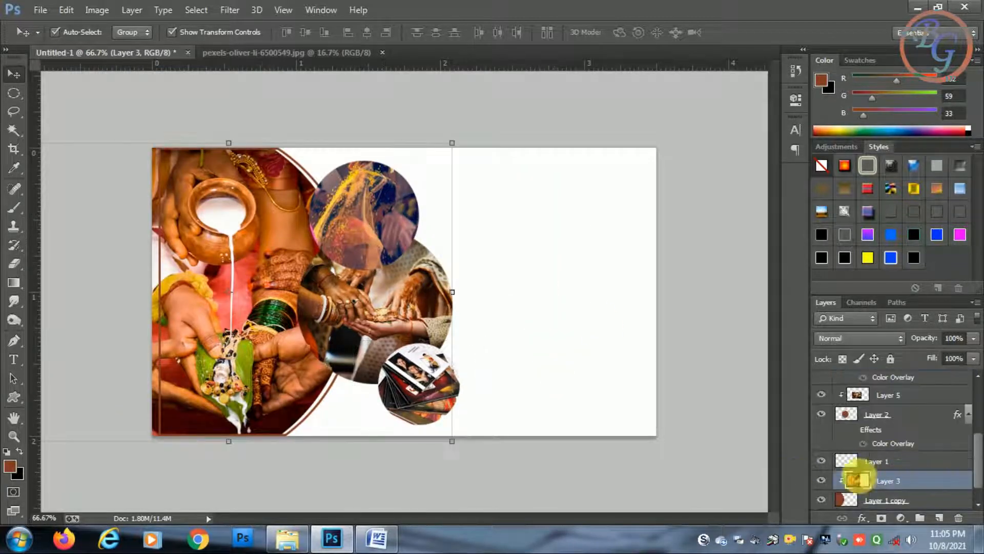
left_click(831, 444)
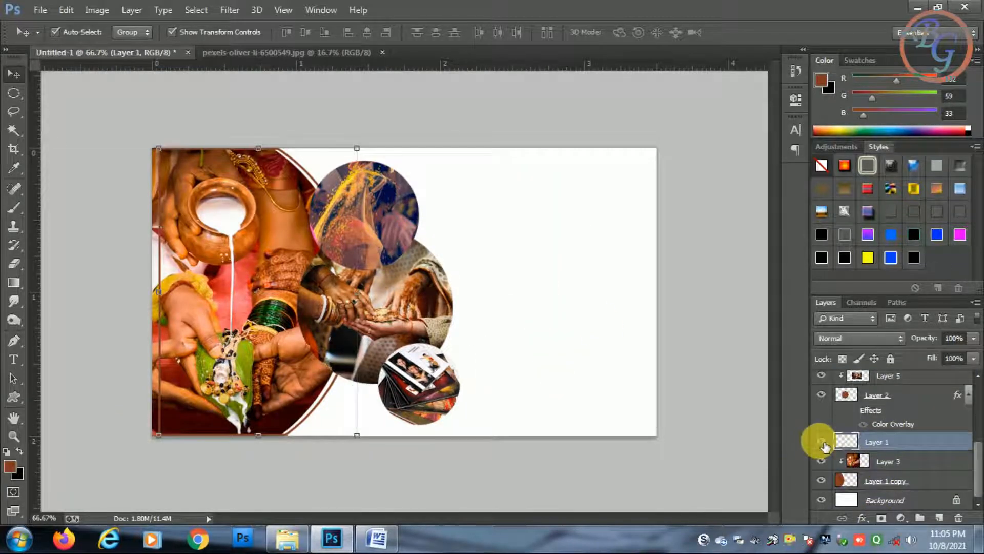
left_click(862, 517)
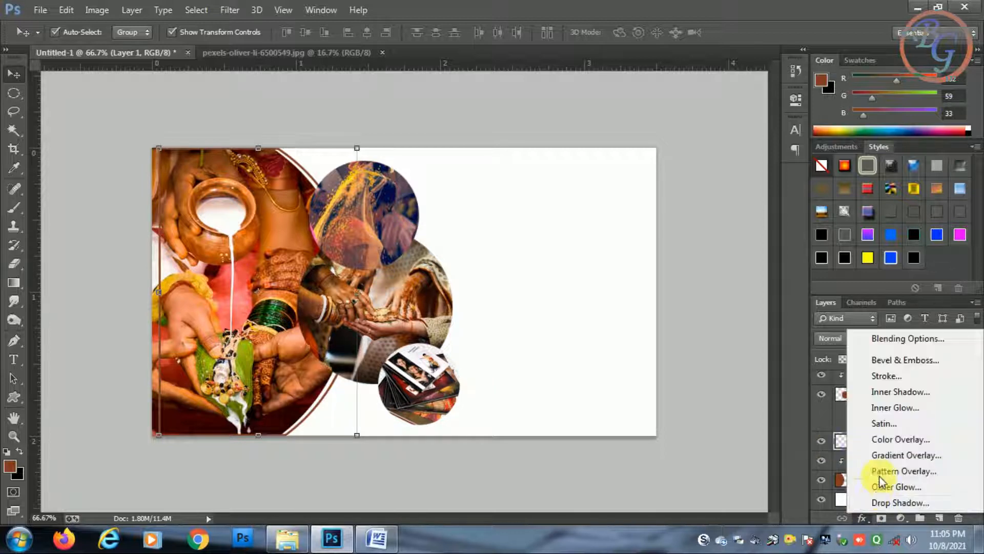
left_click(901, 439)
left_click(723, 185)
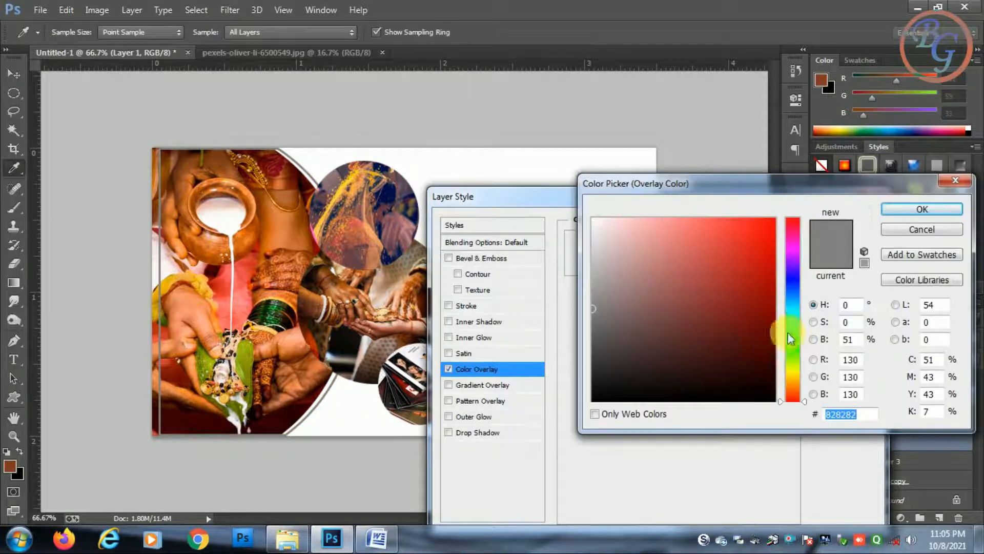
Step: Try blue, black and orange overlay colors on the curved outline
left_click_drag(735, 276, 747, 220)
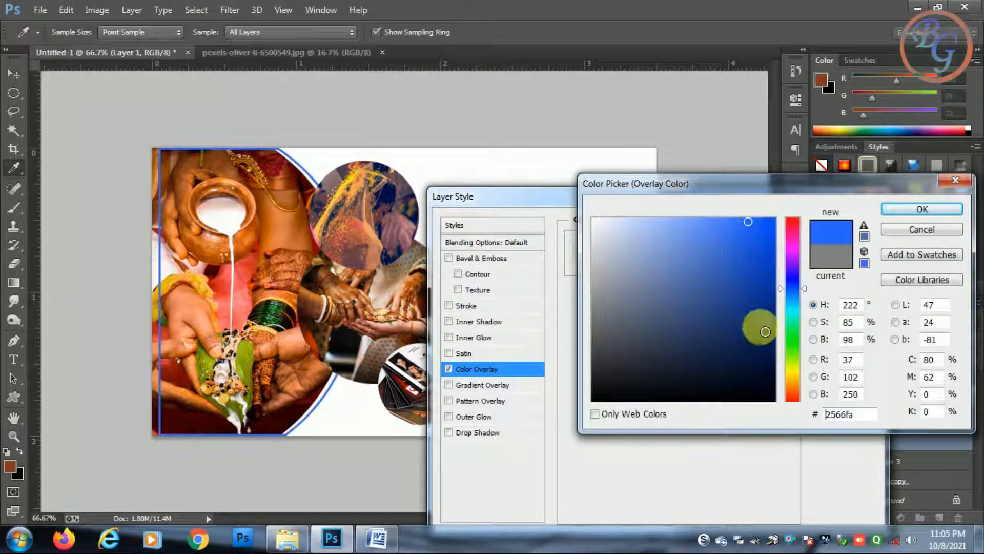
left_click_drag(758, 325, 574, 405)
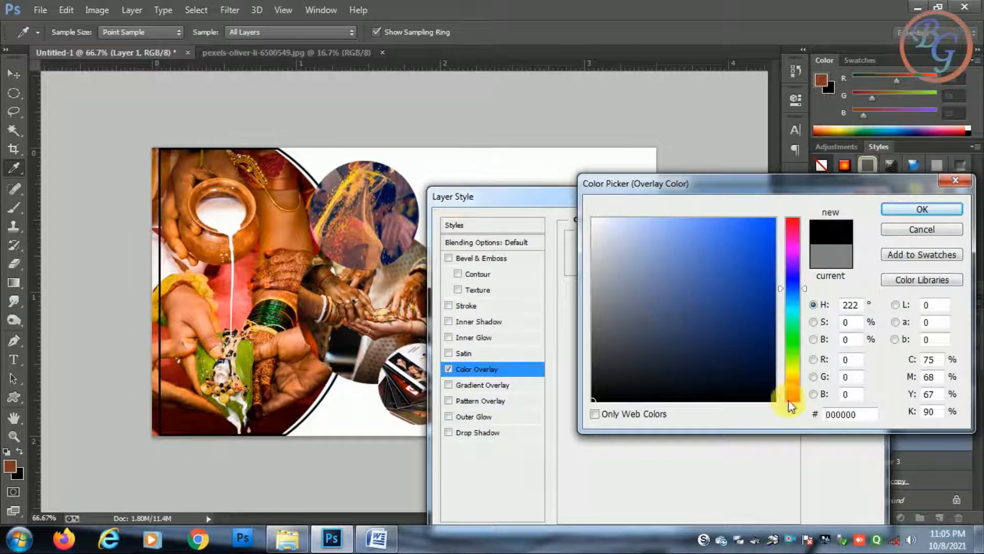
left_click(795, 392)
left_click(768, 224)
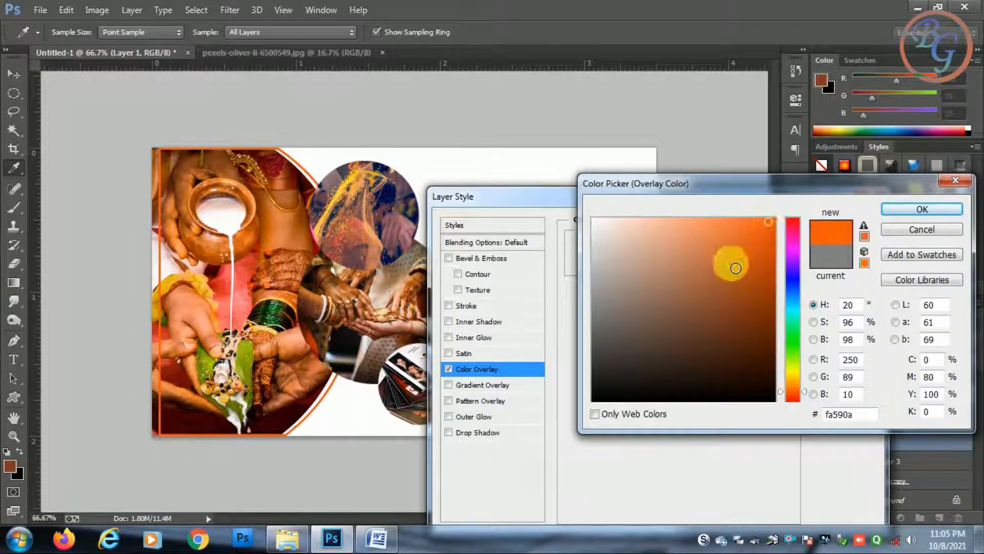
Step: Set the curved outline's overlay color to near-black #060606 and apply the layer style
left_click(593, 397)
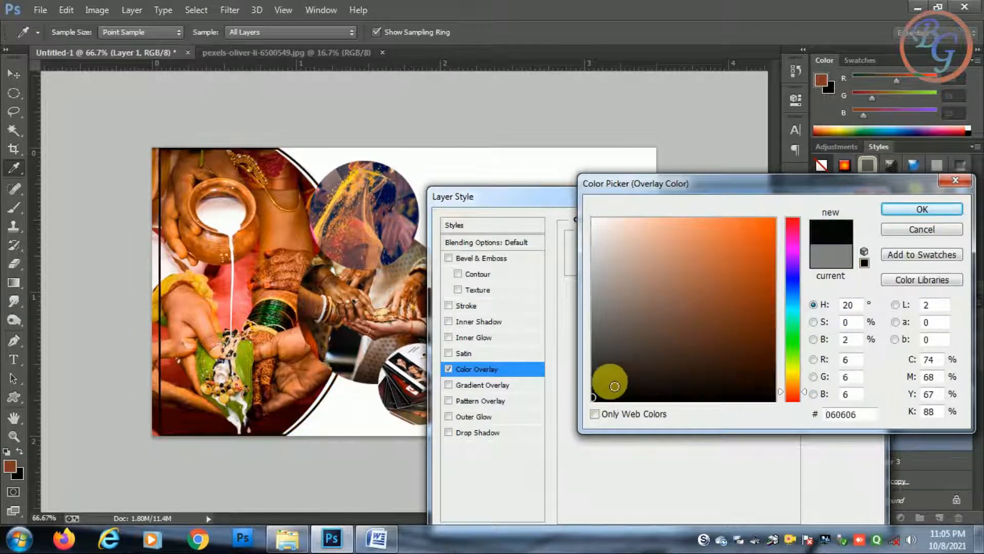
left_click(921, 210)
left_click(845, 224)
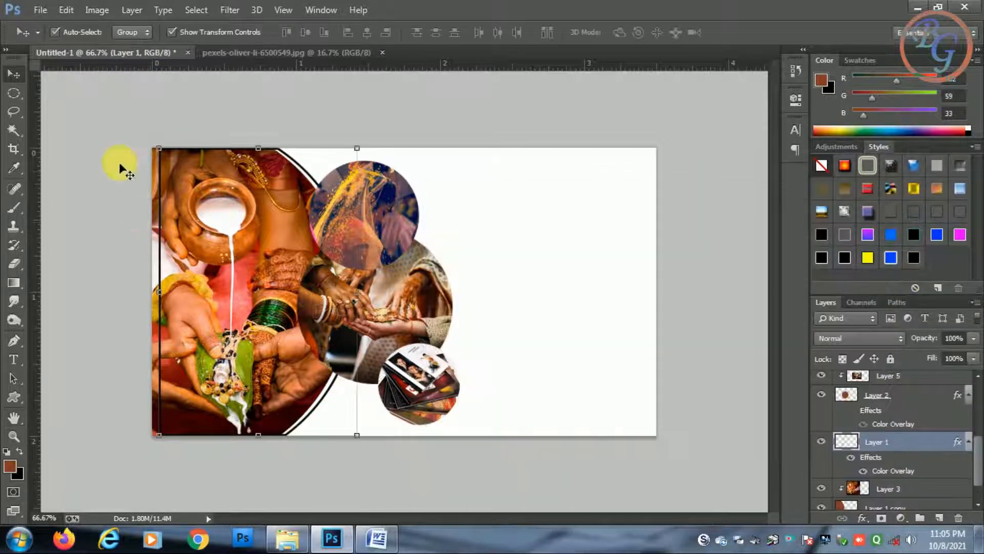
Step: Select the left part of the curved outline with the Rectangular Marquee, delete its vertical line and straight edges, and deselect
right_click(13, 93)
left_click(77, 102)
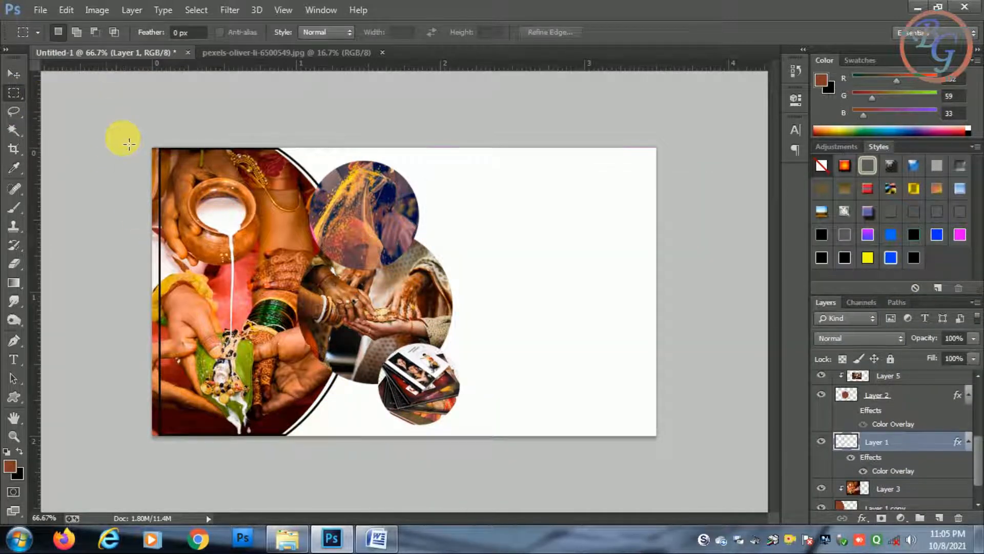
left_click_drag(129, 144, 270, 484)
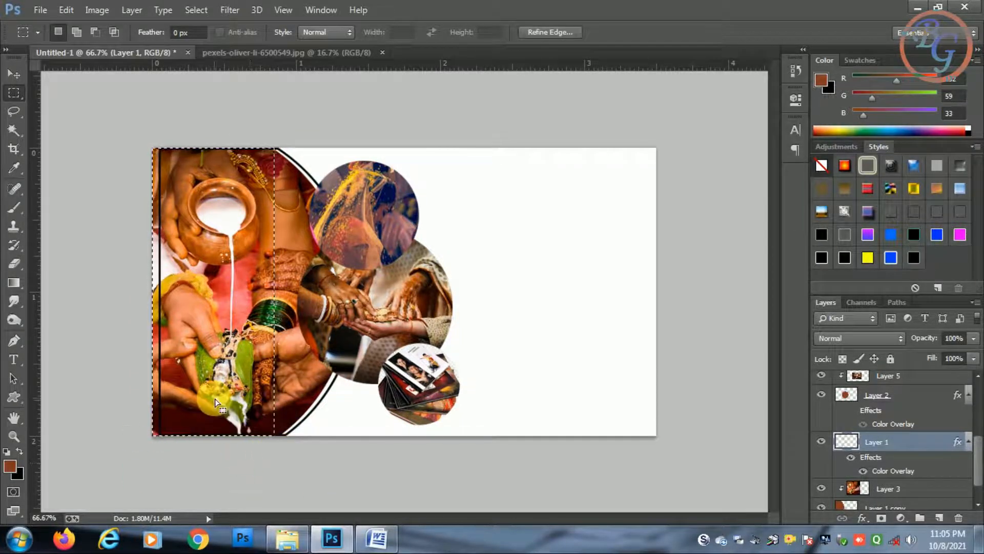
key("Delete")
key("ctrl+d")
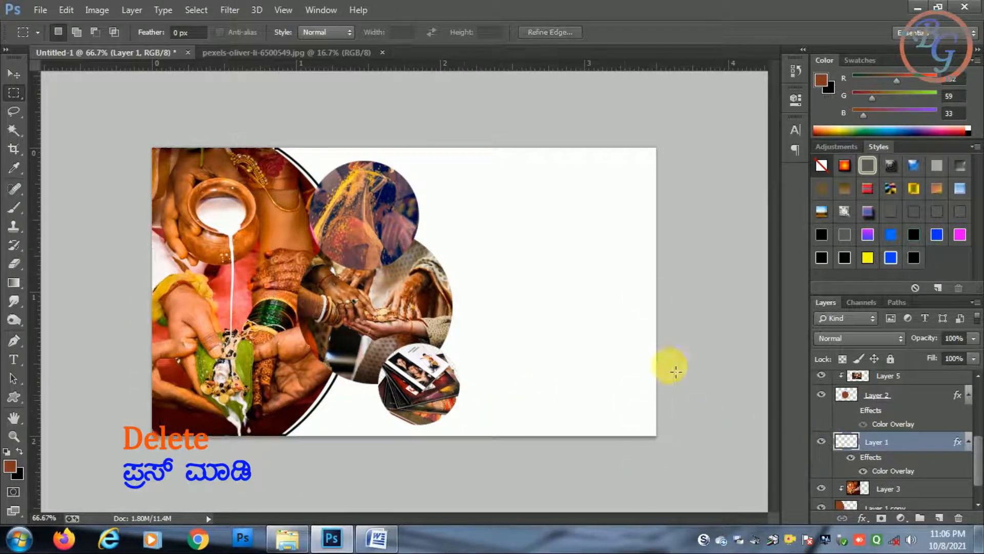
left_click_drag(221, 421, 281, 464)
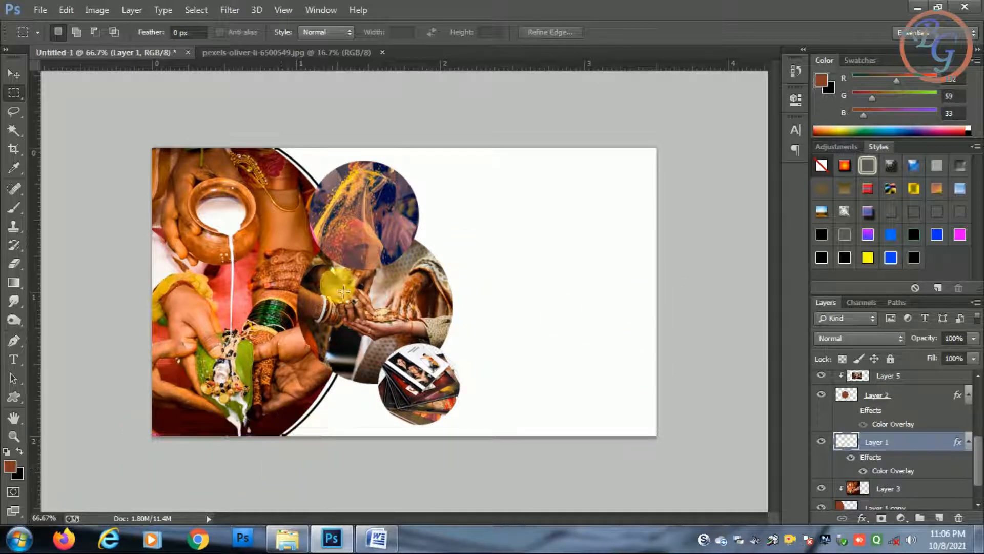
Step: Select the upper circle's layer and draw a smaller circular selection inside it with the Elliptical Marquee
left_click(7, 76)
left_click(398, 199)
right_click(14, 96)
left_click(62, 107)
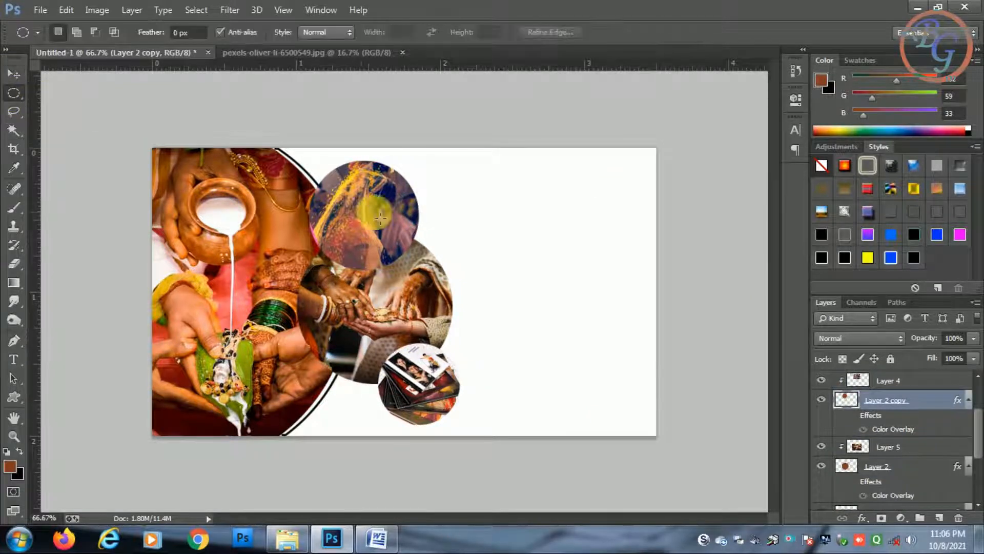
scroll(400, 215, "up", 1)
left_click_drag(285, 166, 365, 224)
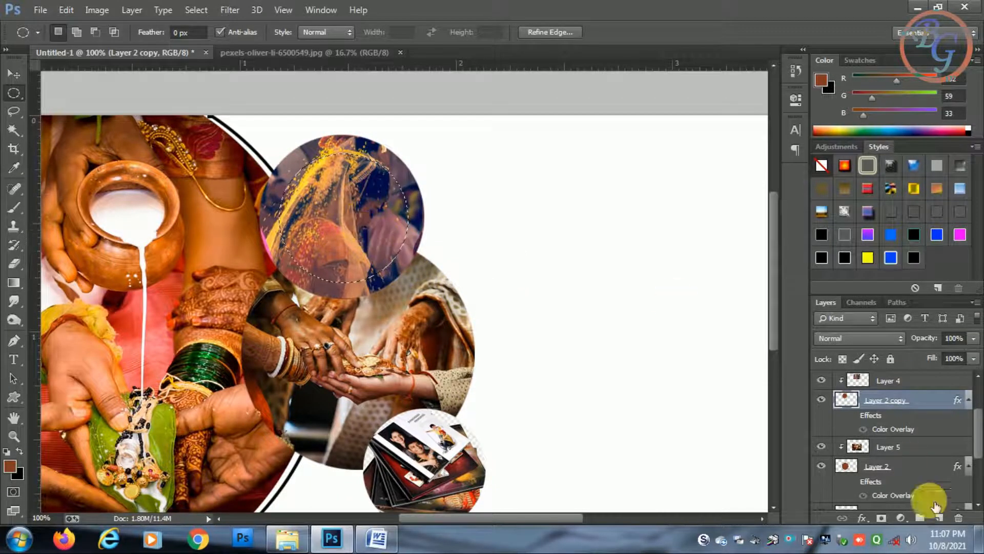
Step: Create a new layer above the upper circle and stroke the circular selection on it with a 4 px white line, located inside
left_click(938, 517)
right_click(363, 218)
left_click(402, 439)
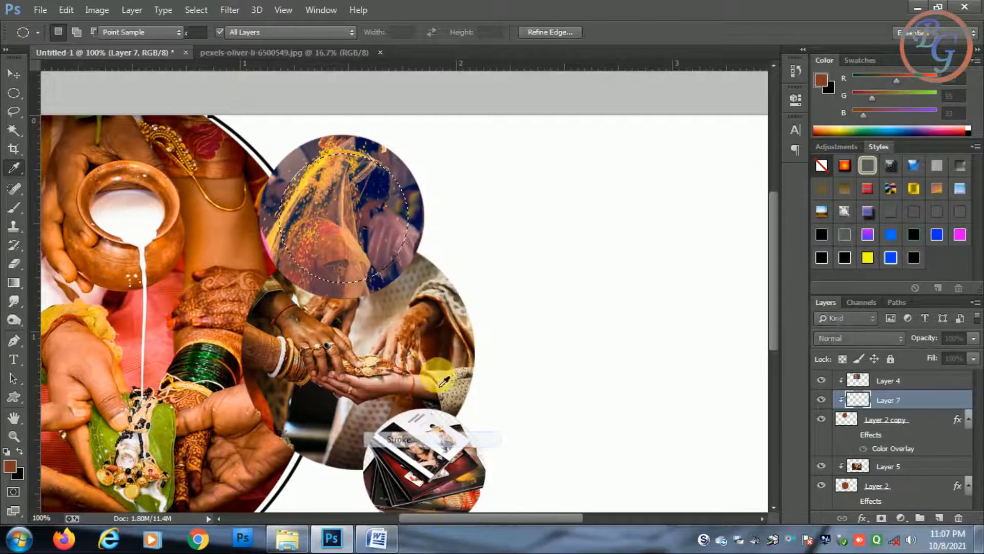
left_click(665, 247)
left_click_drag(644, 262, 594, 219)
key("Return")
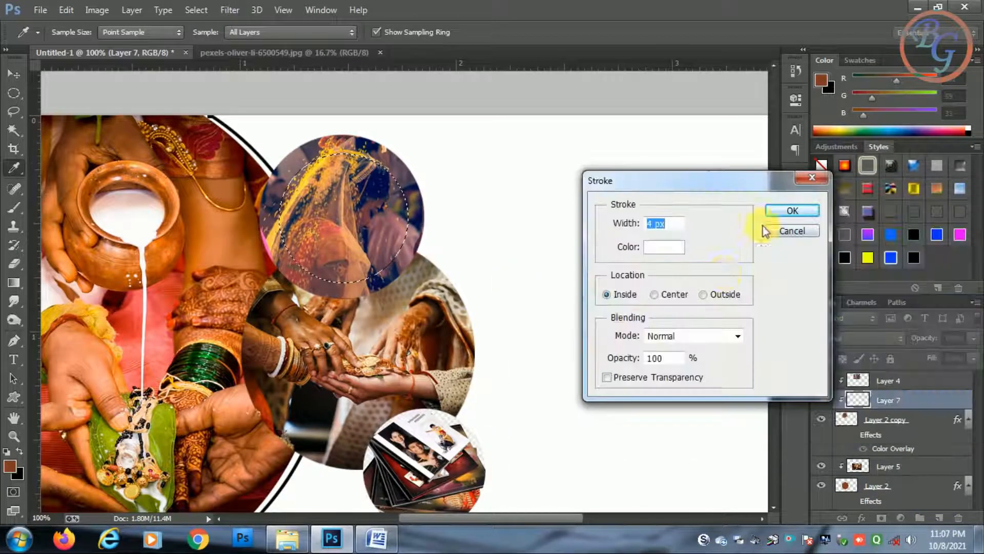
left_click(793, 210)
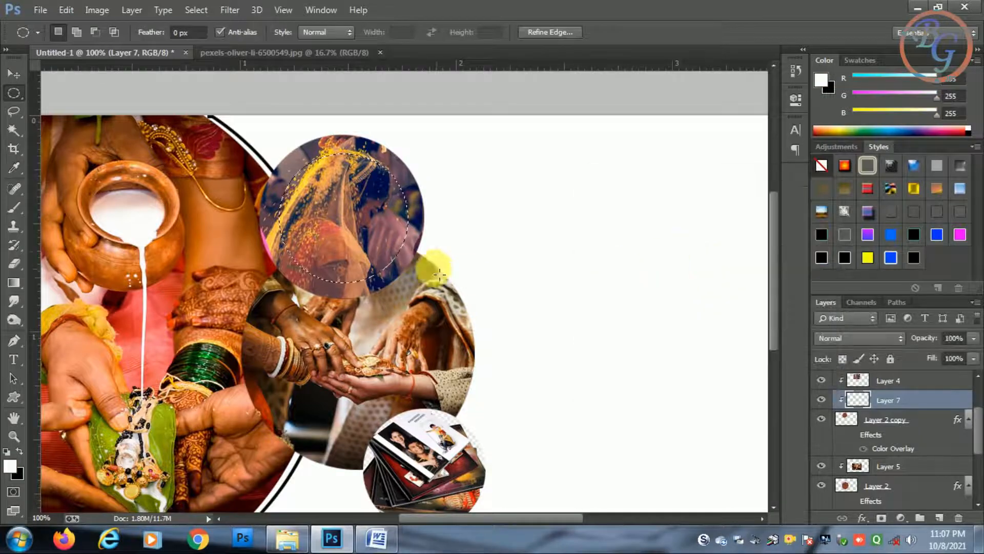
Step: Clear the selection, reorder the layers so the white ring sits above the bride photo, and select the ring's layer
key("ctrl+d")
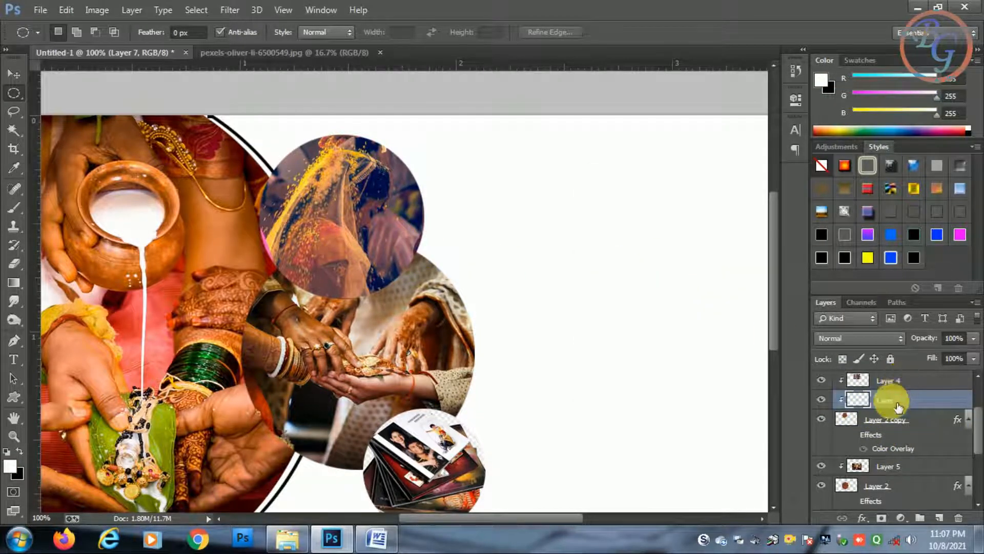
left_click_drag(894, 383, 893, 409)
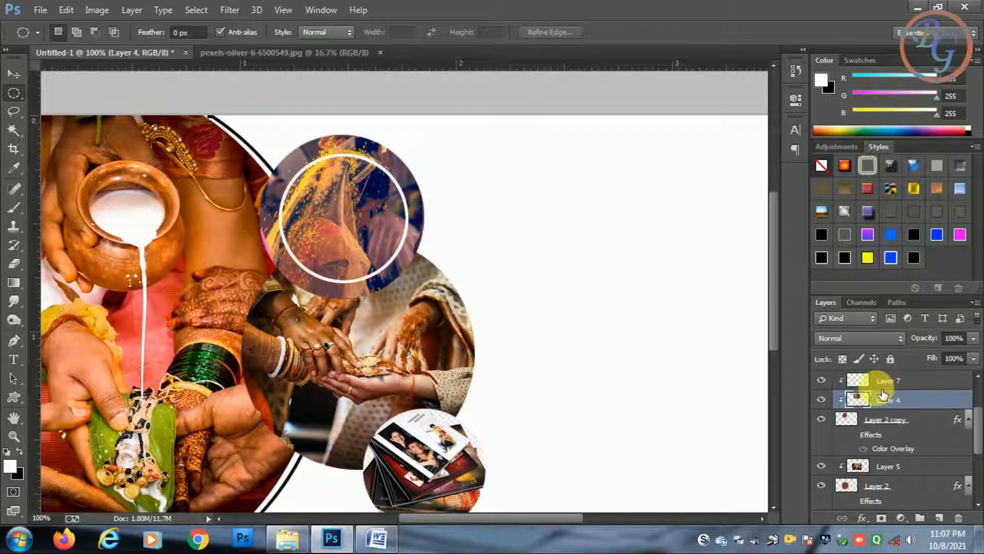
left_click(888, 388)
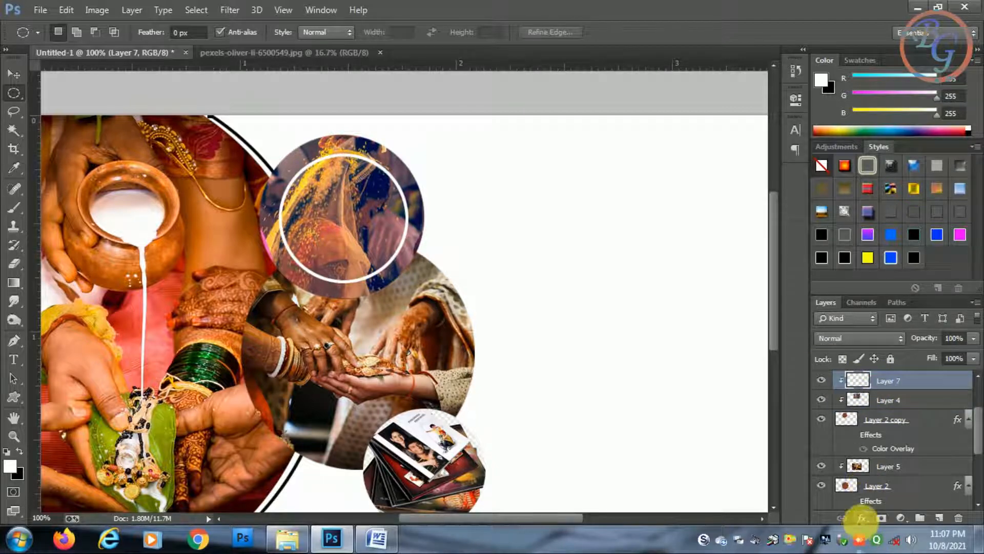
left_click(863, 518)
left_click(895, 382)
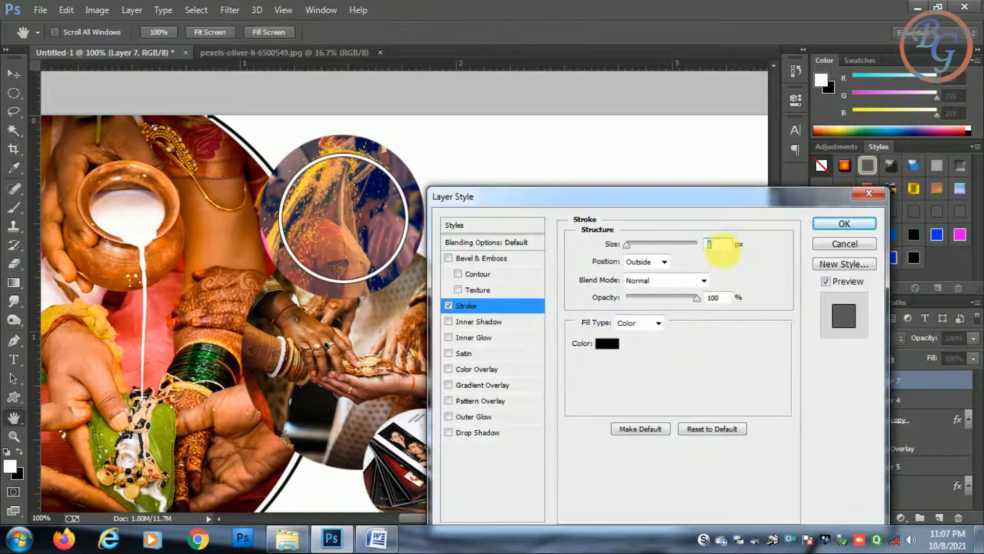
key("Escape")
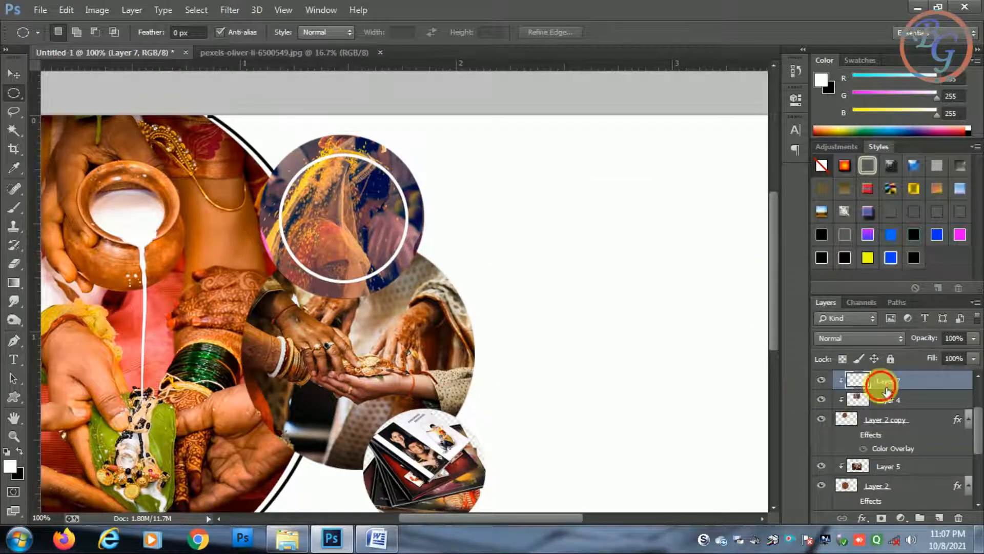
Step: Undo the white ring on the upper circle and remove its layer, keeping the circular selection active
key("ctrl+bracketleft")
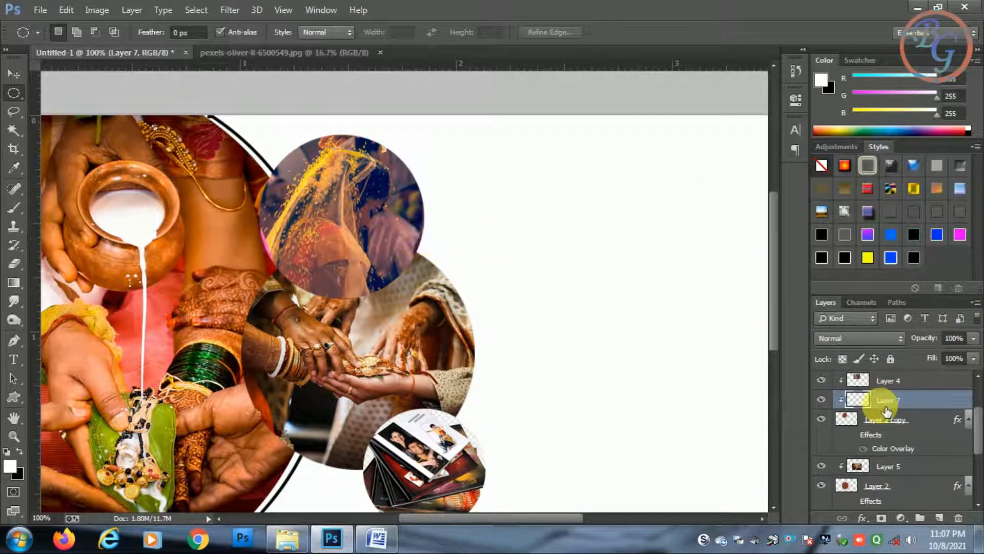
left_click_drag(906, 407, 902, 394)
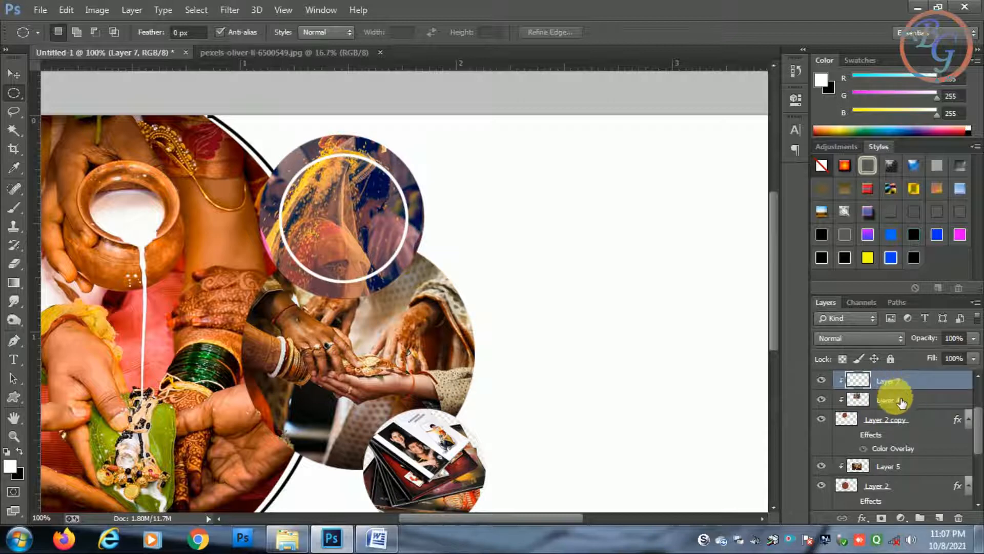
key("ctrl+bracketleft")
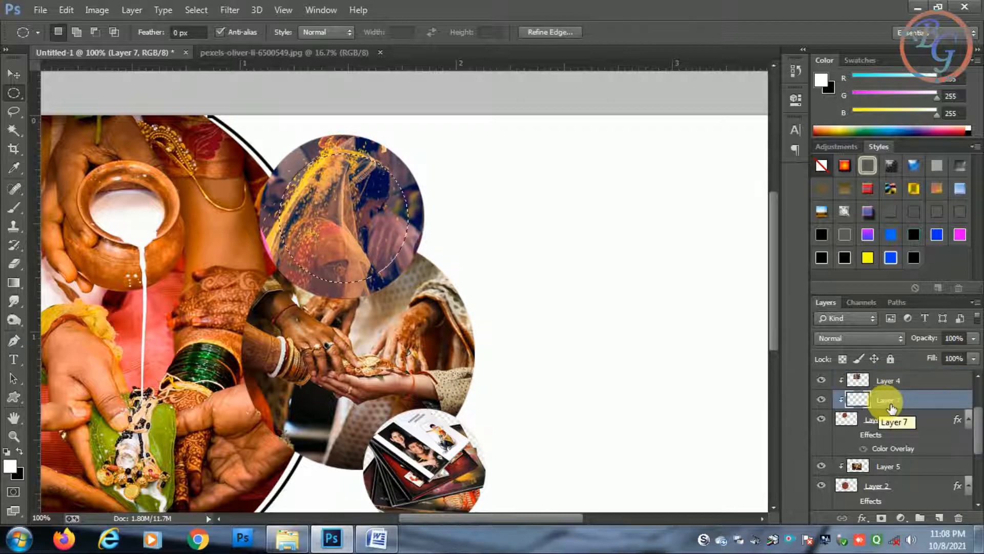
left_click_drag(891, 407, 885, 379)
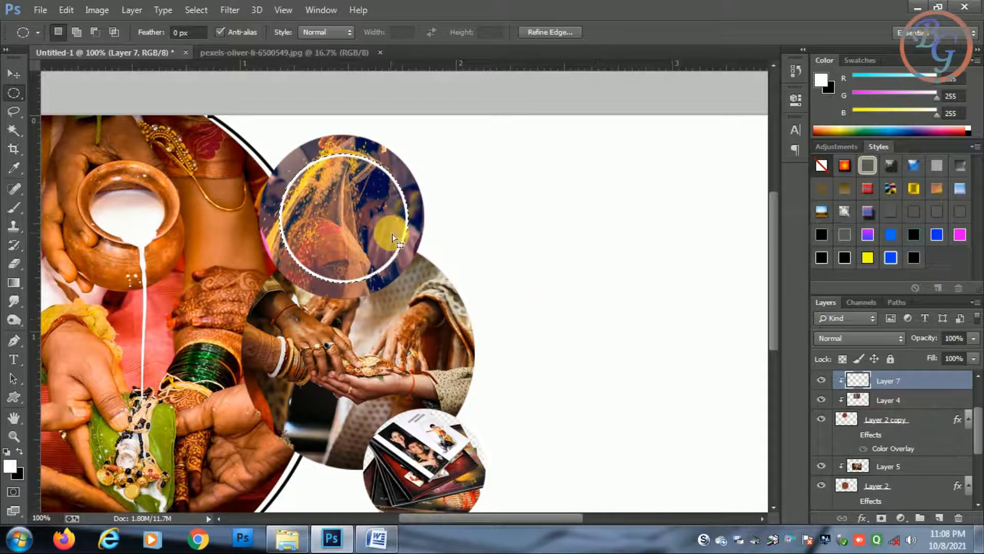
key("ctrl+bracketleft")
key("ctrl+e")
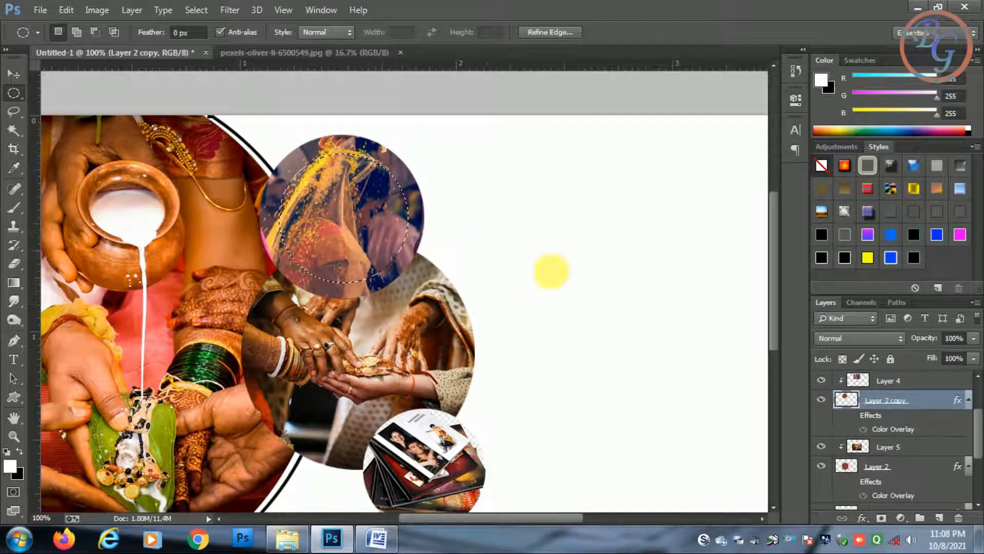
Step: Add a new layer above the bride photo, stroke the circular selection with a 2 px white line located inside, and deselect
left_click(891, 380)
left_click(940, 518)
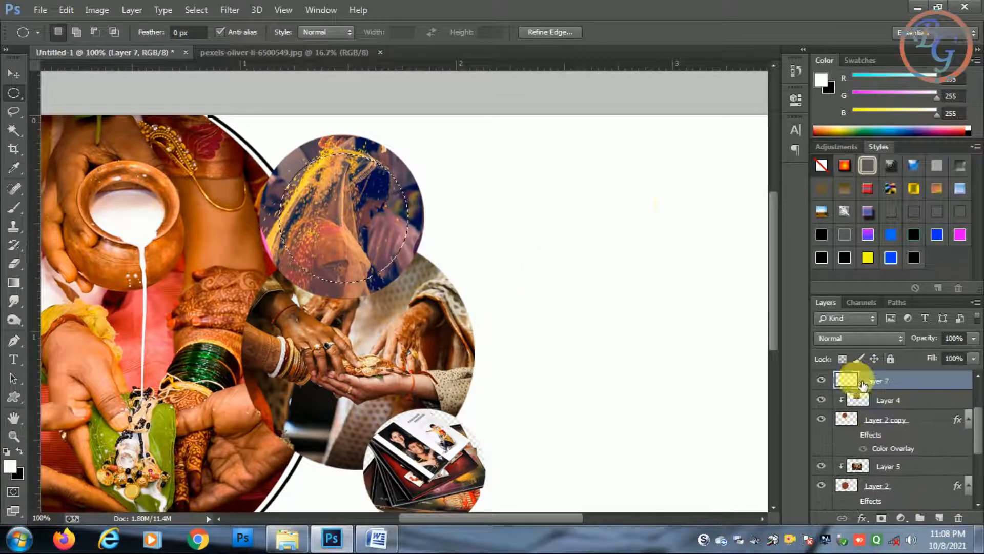
right_click(331, 217)
left_click(365, 440)
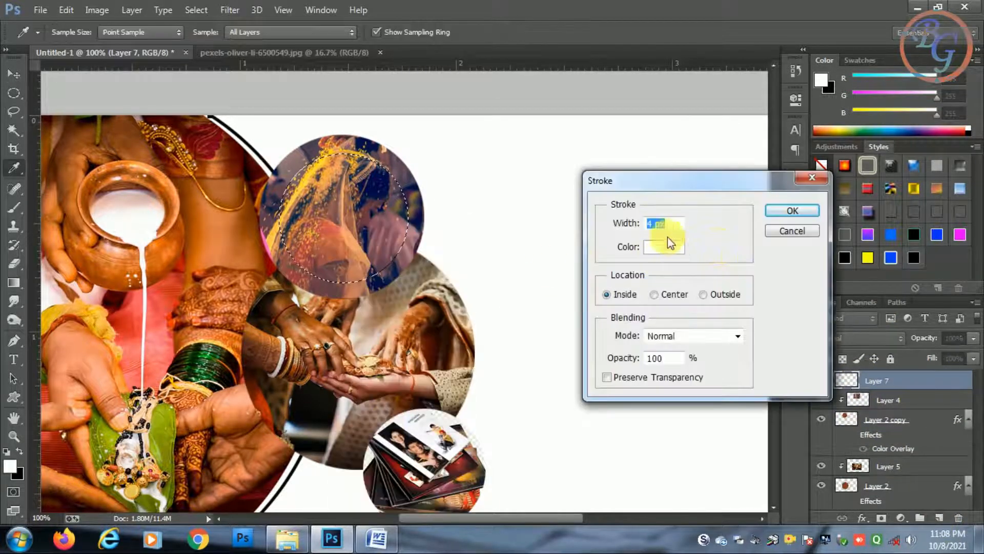
left_click(773, 209)
key("ctrl+d")
Step: Examine the white ring on the bride photo up close
left_click(385, 210, "ctrl")
left_click(385, 211, "ctrl")
left_click(385, 210, "ctrl")
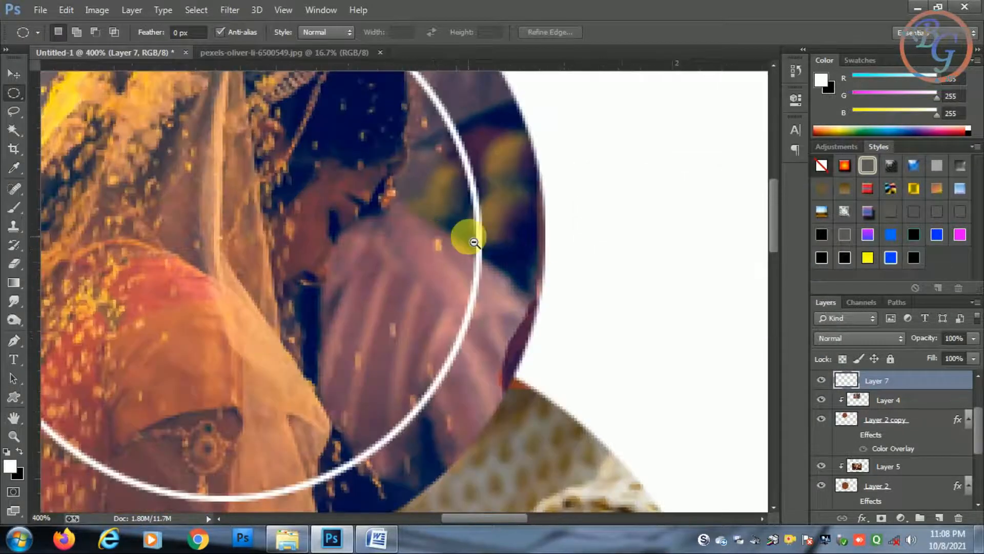
left_click(474, 241, "ctrl+alt")
left_click(474, 242, "ctrl+alt")
left_click(474, 241, "ctrl+alt")
left_click(471, 237, "ctrl+alt")
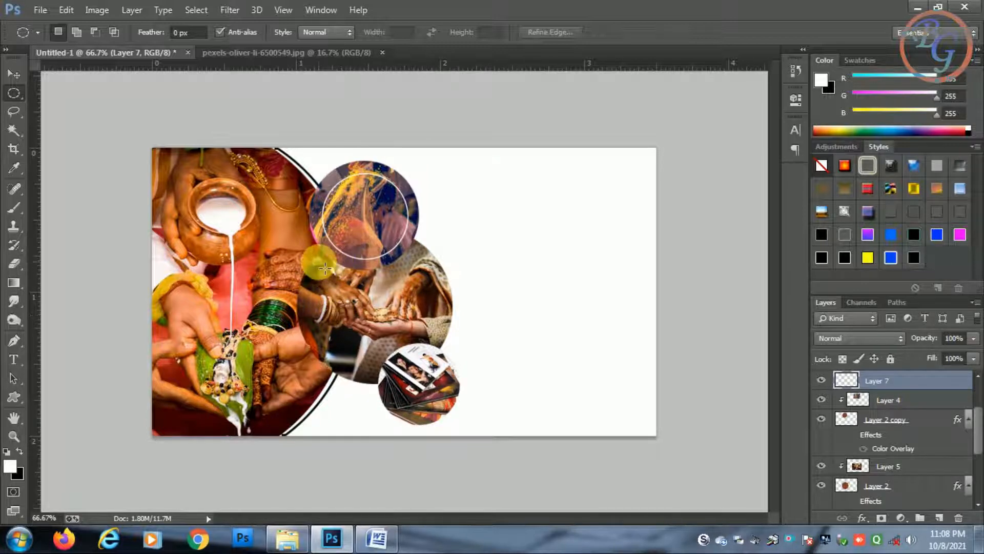
Step: Add a new layer above the middle circle's photo and draw a smaller circular selection inside the circle with the Elliptical Marquee
left_click(16, 76)
left_click(395, 304)
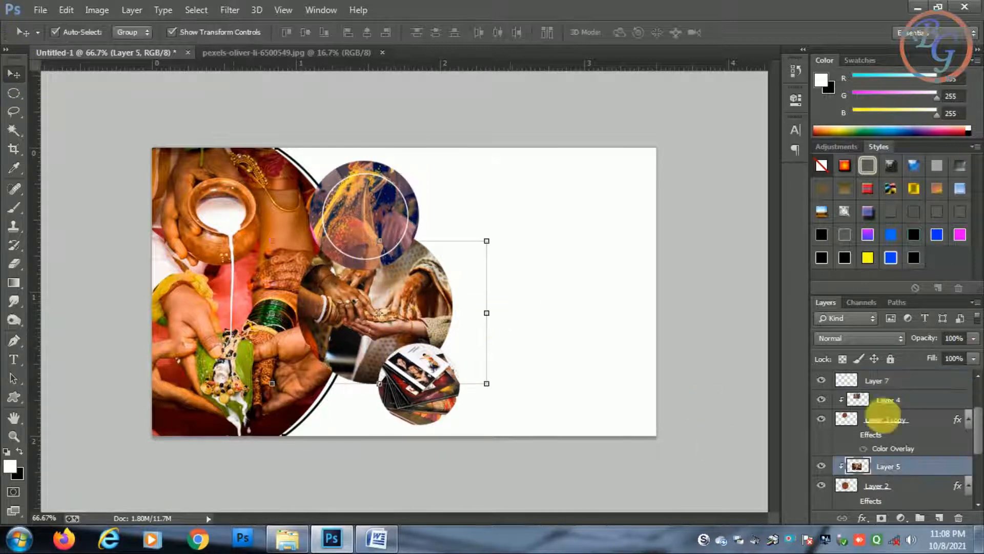
left_click(8, 95)
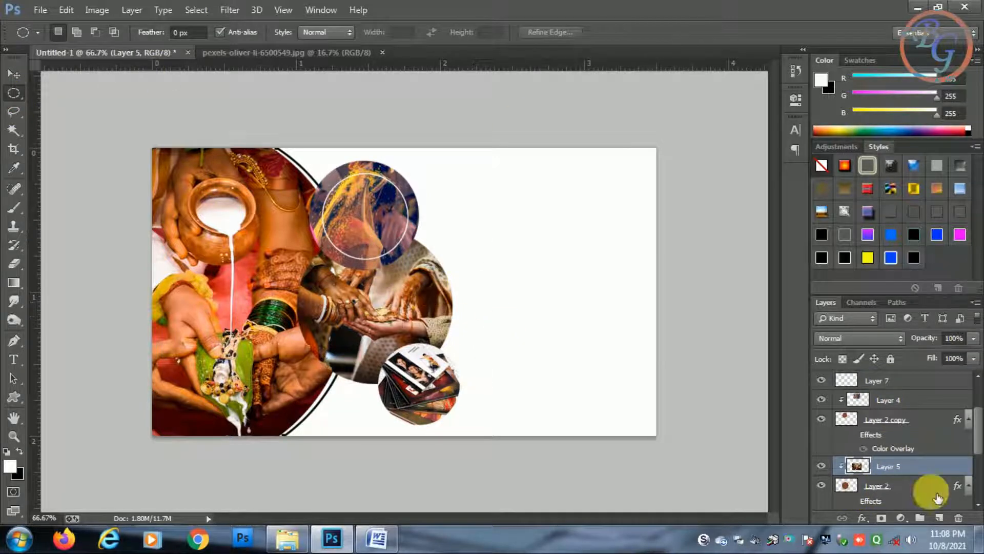
left_click(939, 518)
left_click_drag(323, 263, 467, 379)
left_click_drag(384, 334, 383, 325)
Step: Stroke the middle circle's selection with a 2 px white line located inside, and deselect
right_click(395, 311)
left_click(432, 231)
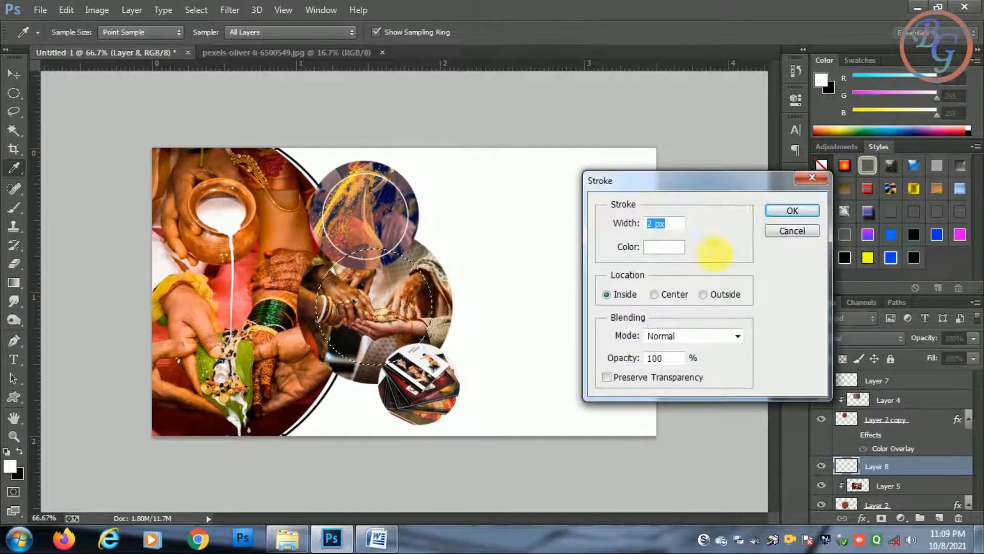
left_click(793, 211)
key("ctrl+d")
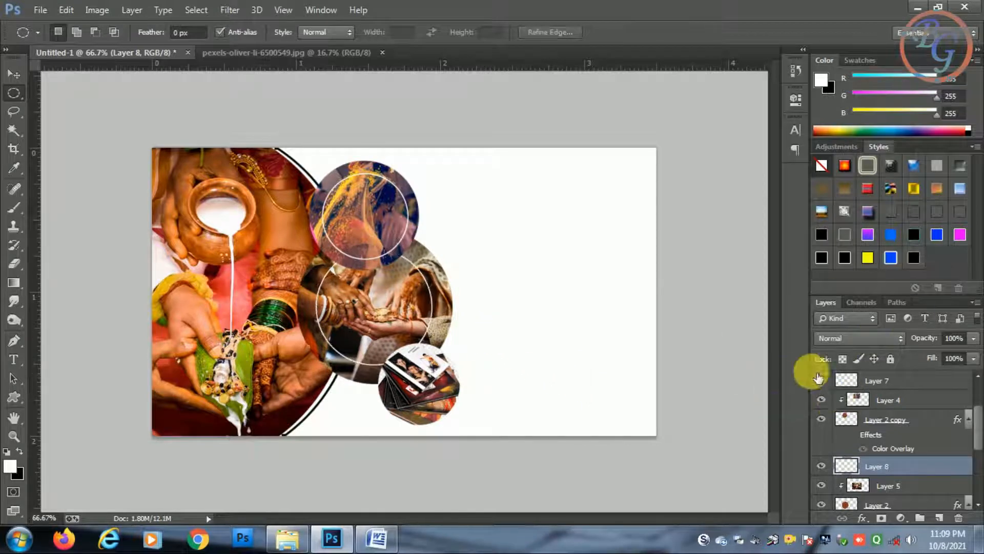
Step: Add a new layer above the photo album image and draw a smaller circular selection inside the lowest circle
left_click(7, 72)
left_click(475, 403)
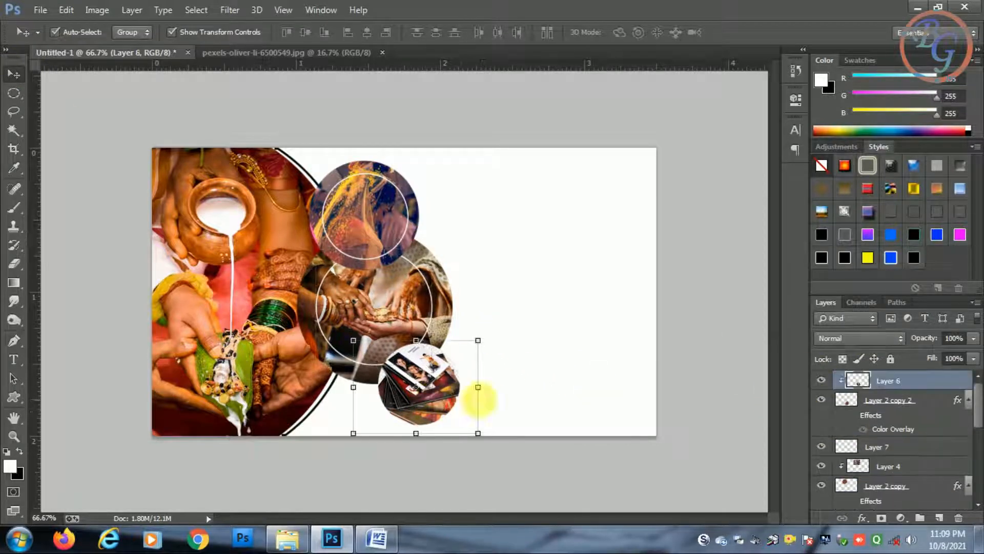
left_click(10, 93)
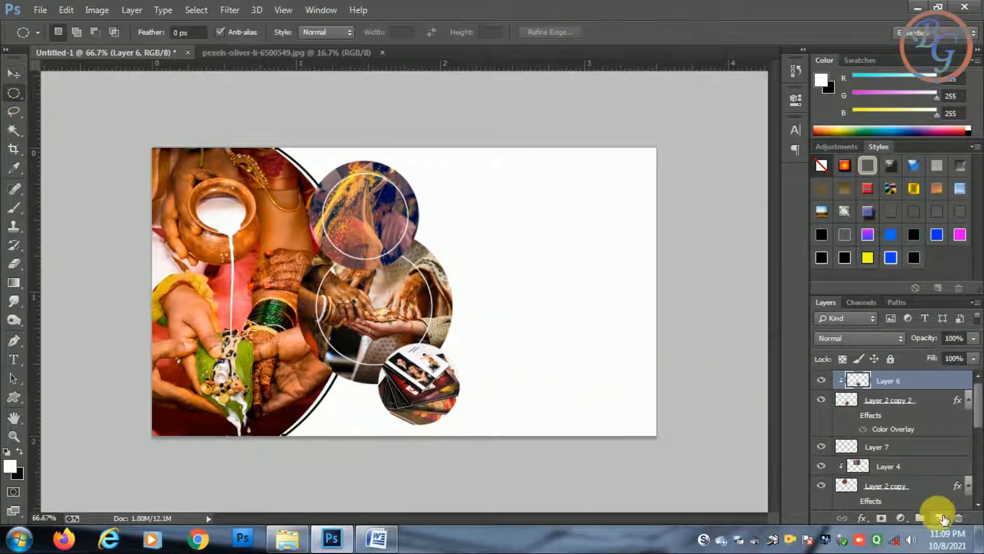
left_click(941, 518)
mouse_move(401, 362)
left_mouse_down()
mouse_move(446, 402)
mouse_move(451, 396)
left_mouse_up()
left_click_drag(417, 390, 421, 390)
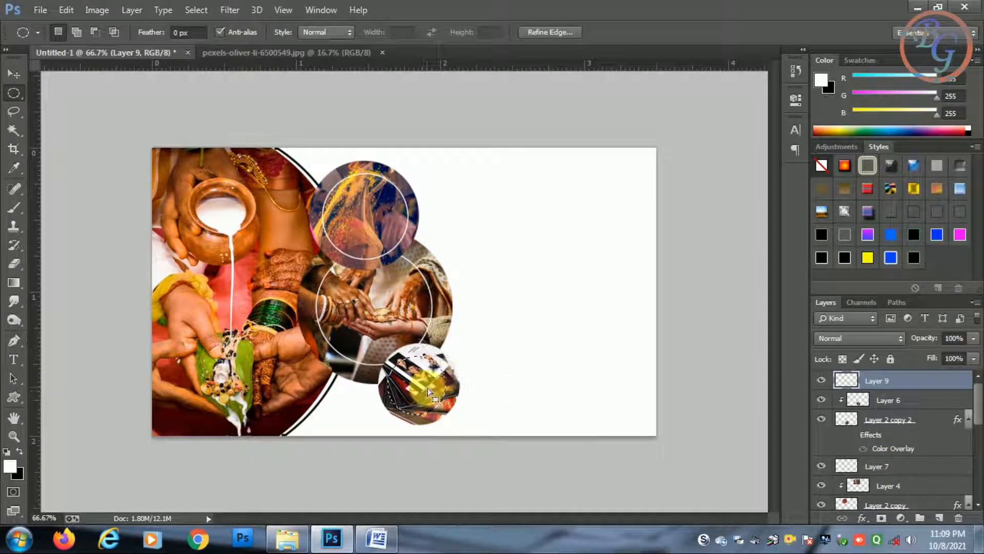
Step: Stroke the lowest circle's selection with a 2 px white line located inside, and check the ring up close
right_click(426, 387)
left_click(472, 303)
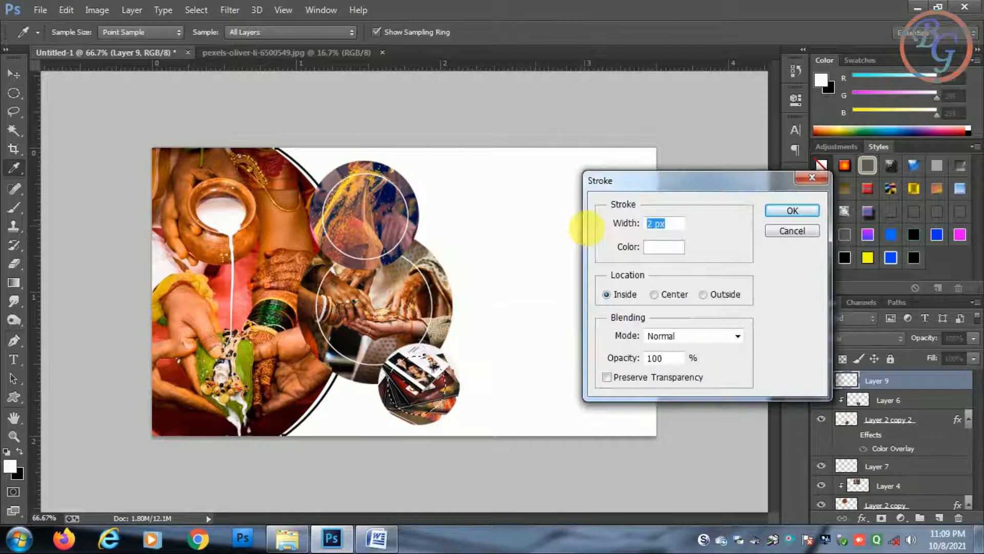
left_click(790, 218)
scroll(451, 378, "up", 5)
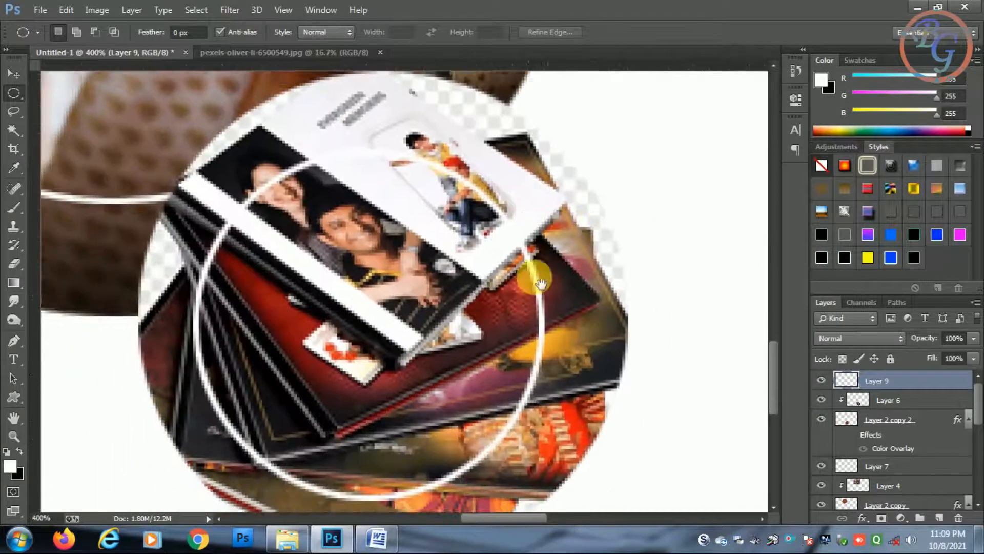
scroll(541, 283, "down", 5)
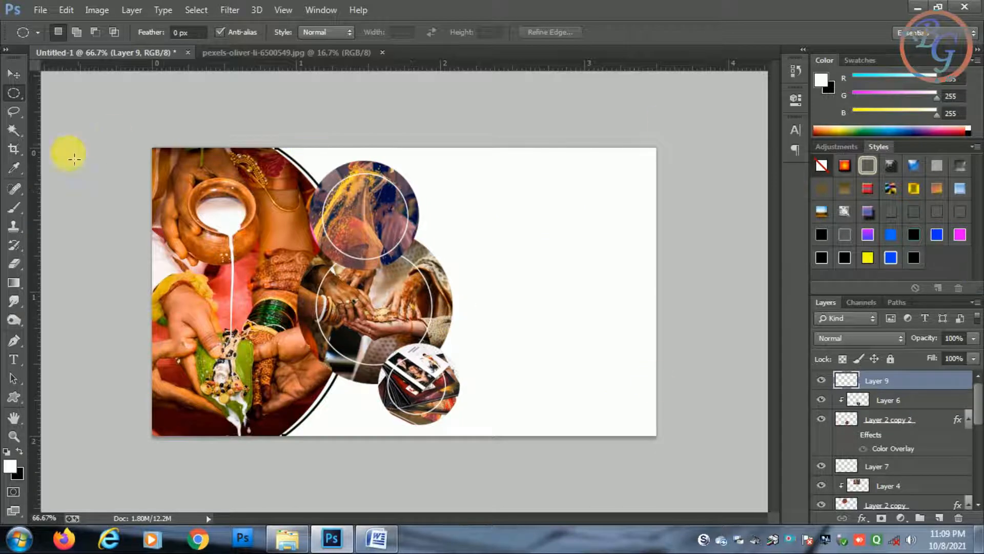
Step: Select the bride photo's layer in the upper circle
left_click(13, 74)
left_click(376, 233)
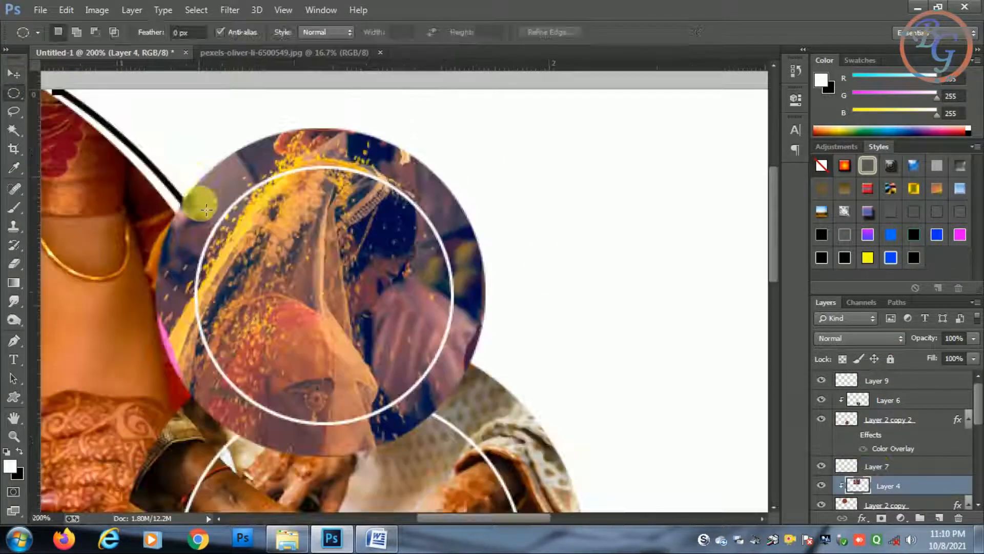
mouse_move(206, 193)
left_mouse_down()
mouse_move(401, 367)
mouse_move(506, 435)
left_mouse_up()
left_click_drag(366, 344, 358, 320)
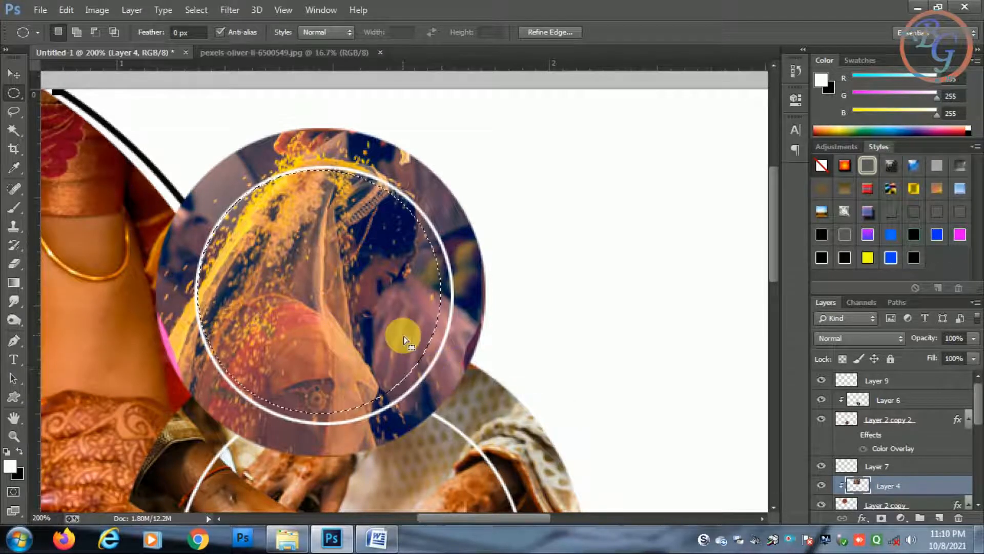
key("ctrl+d")
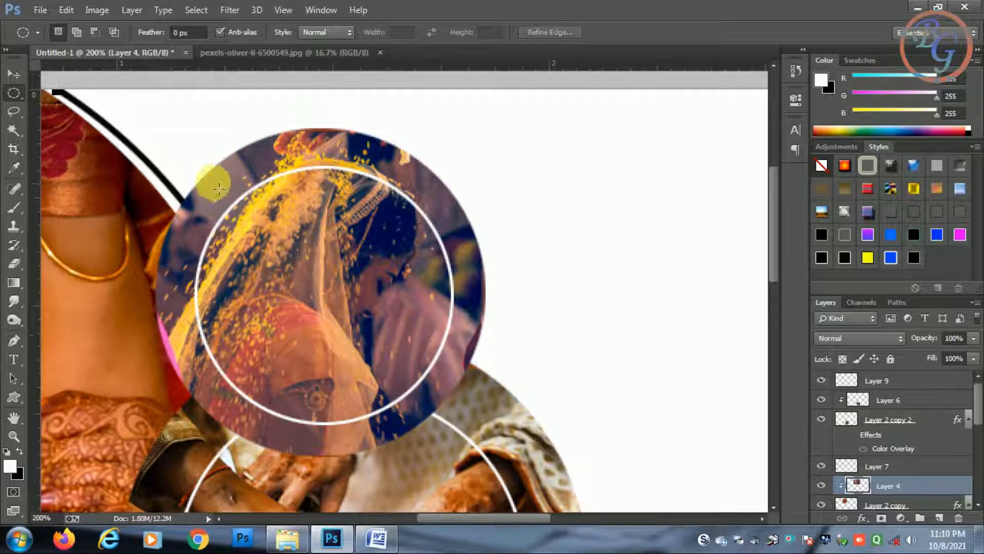
Step: Draw a circular selection fitting the upper white ring, then invert it and delete the bride photo outside the ring
left_click_drag(219, 188, 527, 438)
left_click_drag(400, 337, 398, 346)
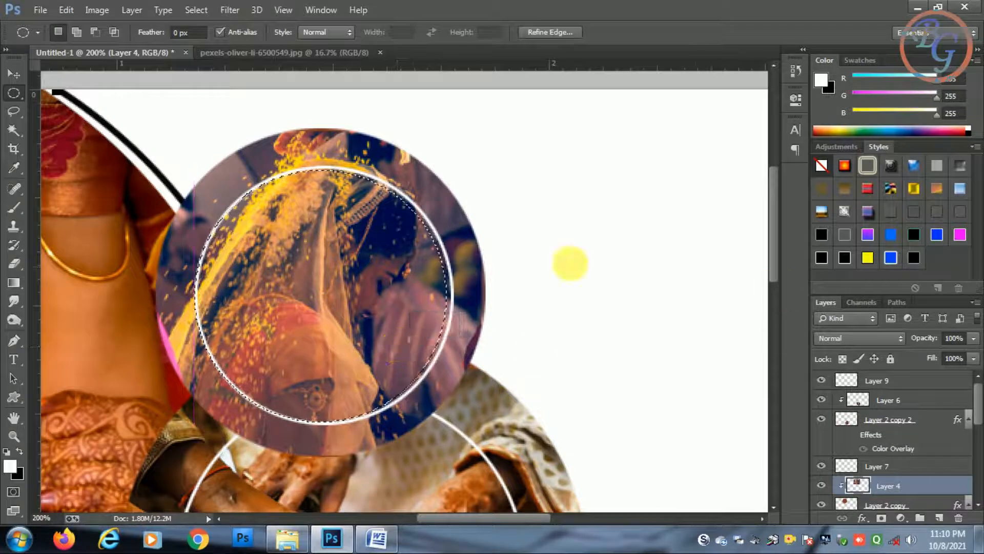
right_click(437, 319)
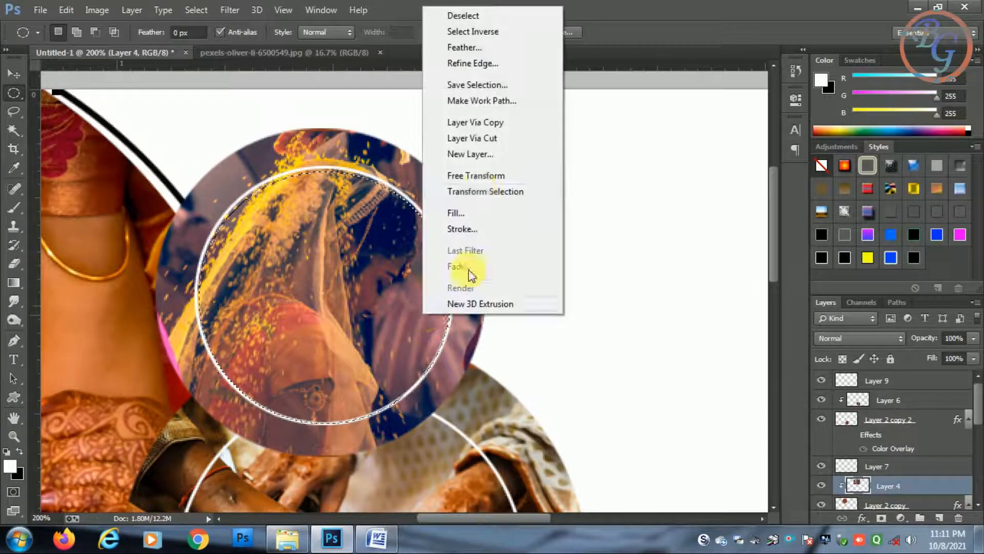
left_click(486, 34)
left_click(709, 358)
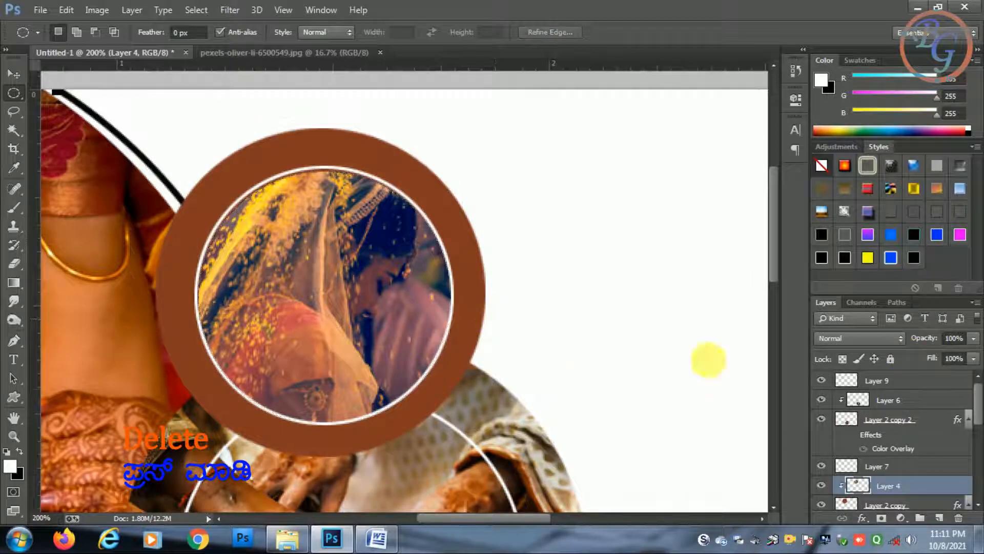
Step: Draw a circular selection with the Elliptical Marquee and align it with the middle circle's white ring
key("ctrl+minus")
key("ctrl+minus")
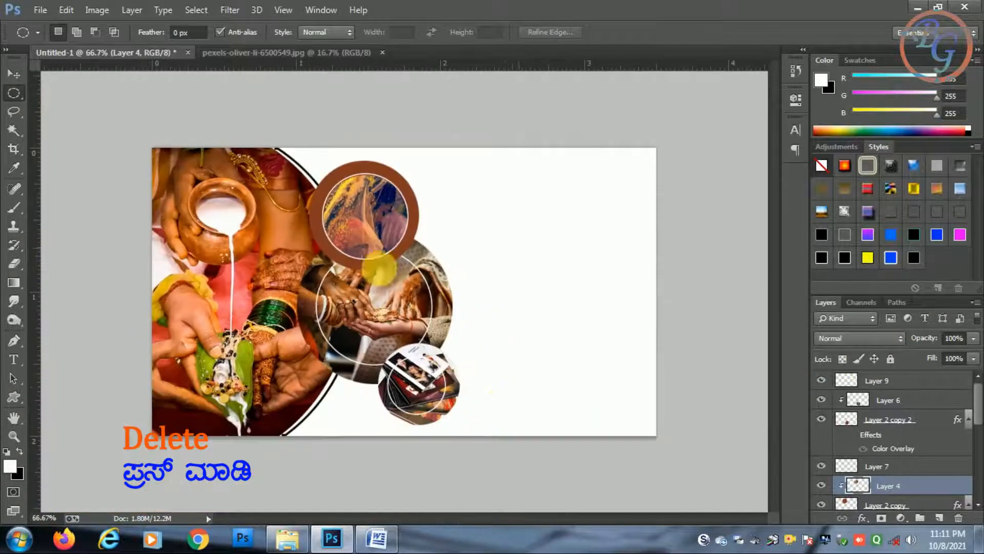
left_click(367, 257, "ctrl")
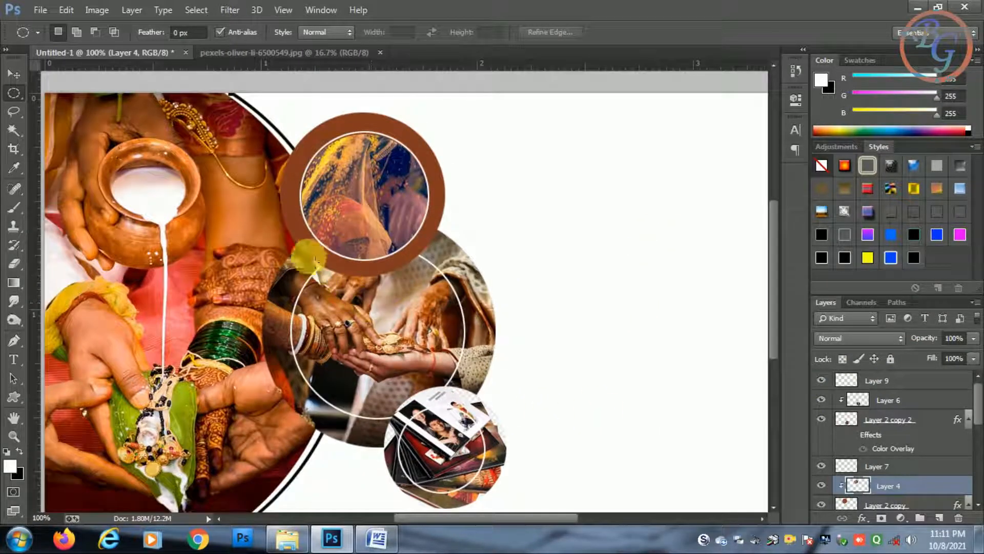
left_click_drag(303, 264, 505, 432)
left_click_drag(401, 382, 404, 376)
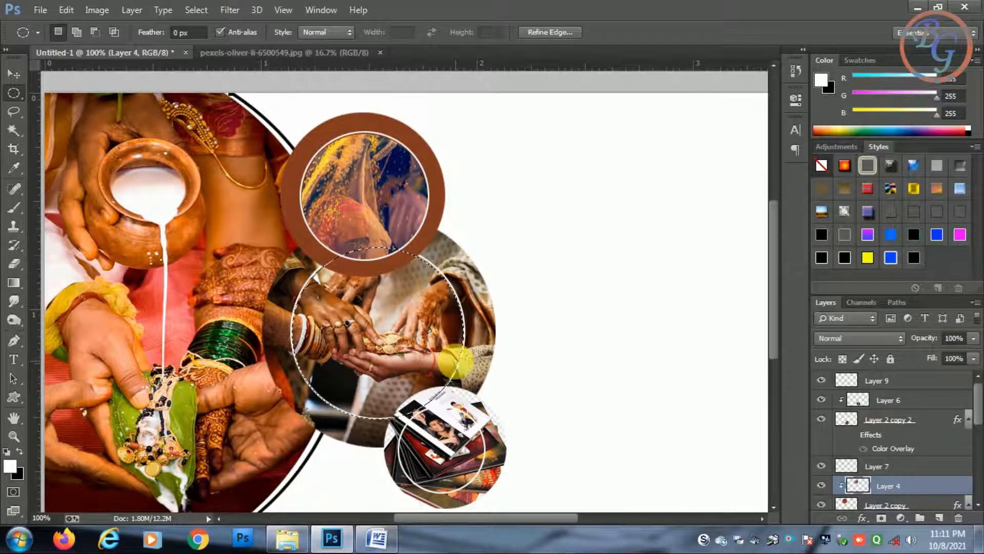
Step: Invert the selection and delete the part of the middle circle's base shape, Layer 2, that lies outside the white ring
right_click(411, 337)
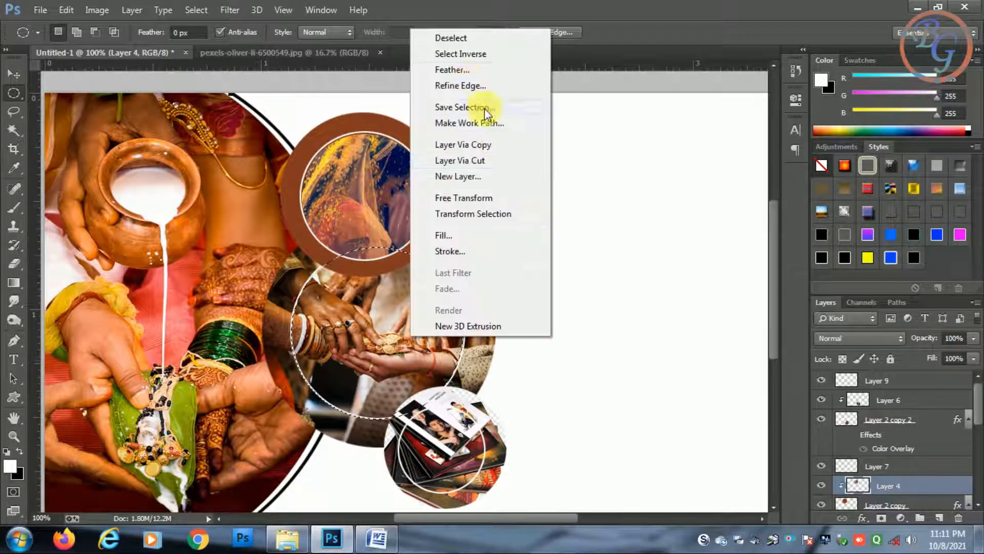
left_click(460, 54)
scroll(828, 451, "down", 3)
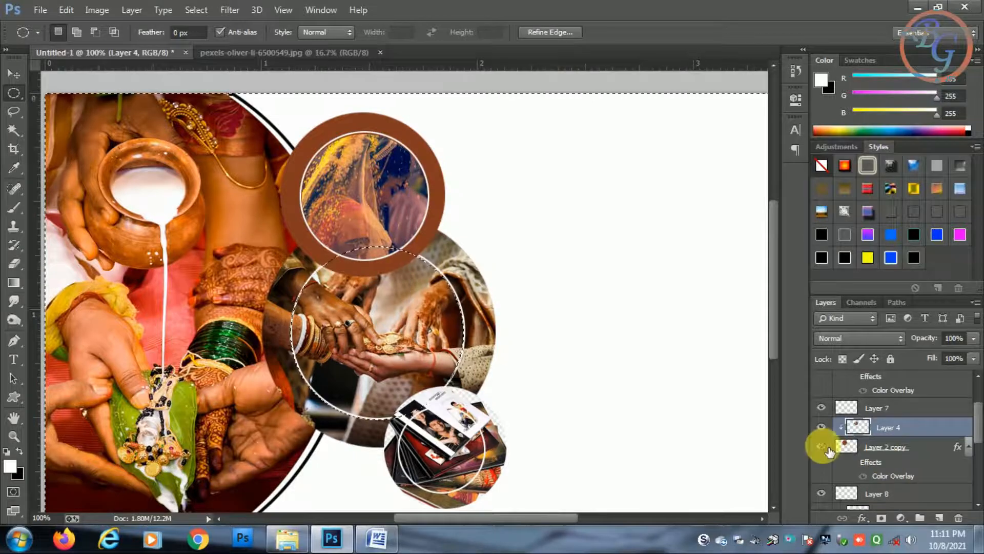
scroll(826, 453, "down", 3)
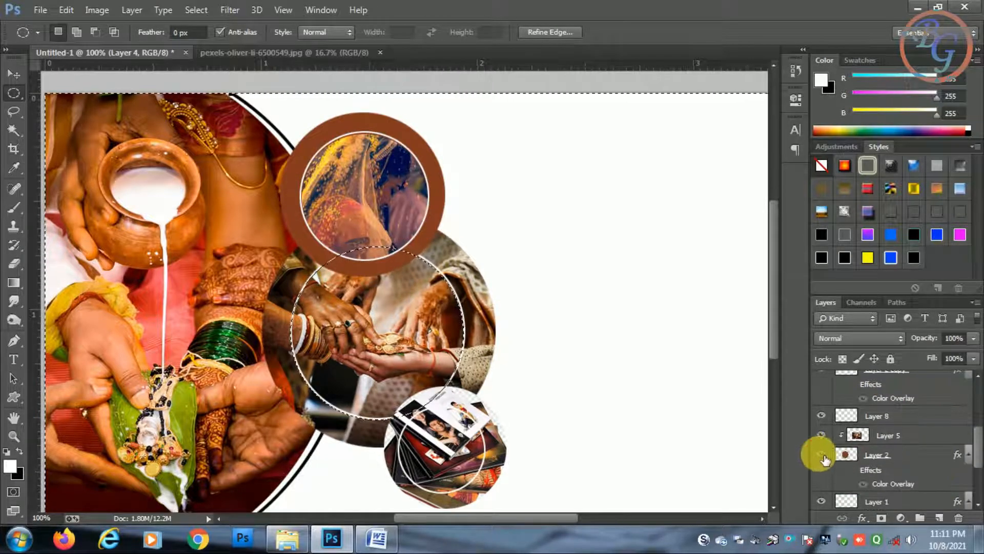
left_click(887, 455)
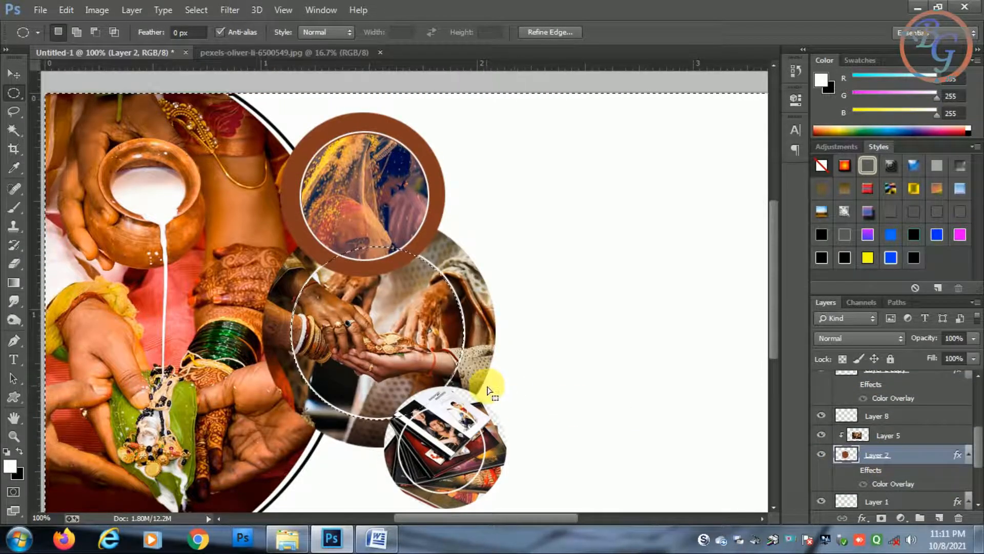
key("Delete")
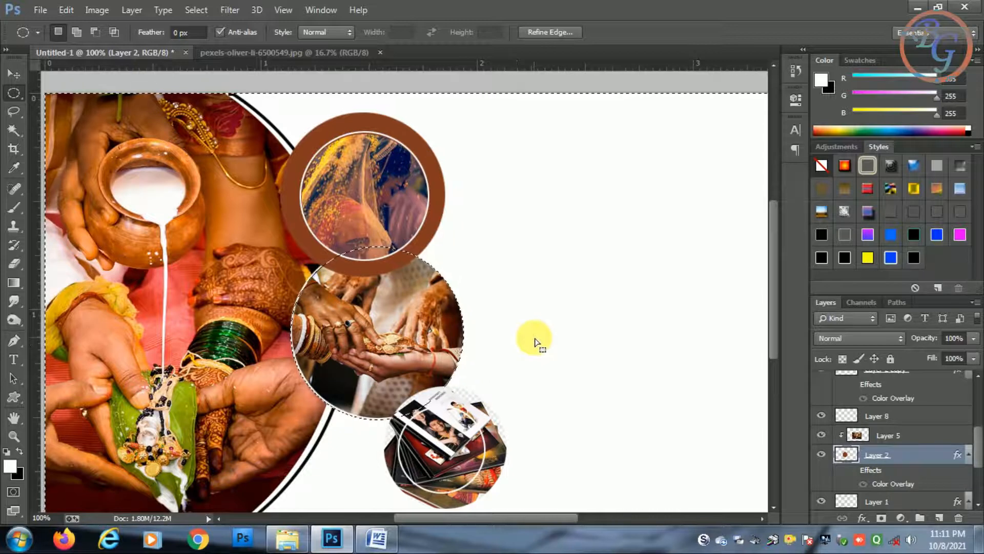
Step: Undo the deletion on Layer 2, then delete the part of the hands photo, Layer 5, outside the middle white ring and deselect
key("ctrl+z")
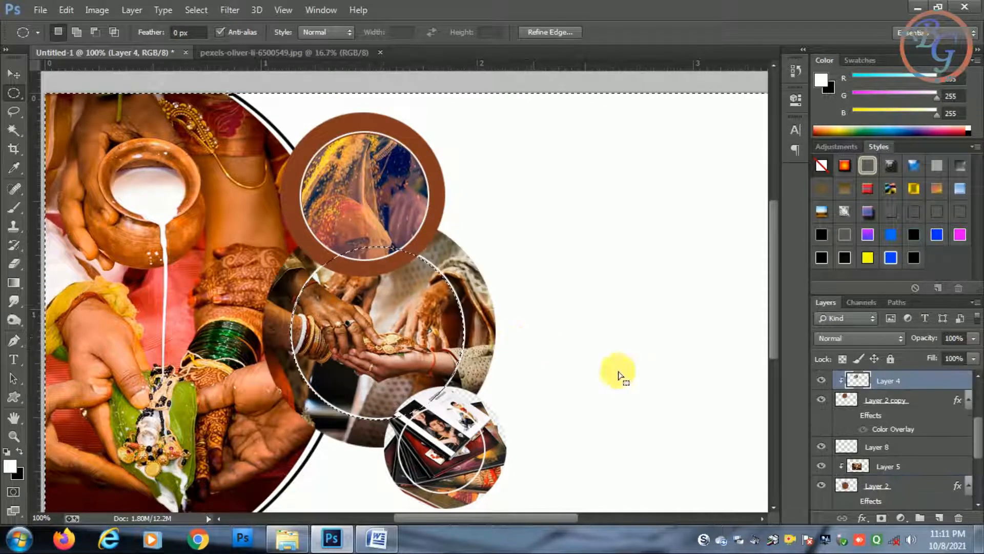
left_click(821, 485)
left_click(821, 485)
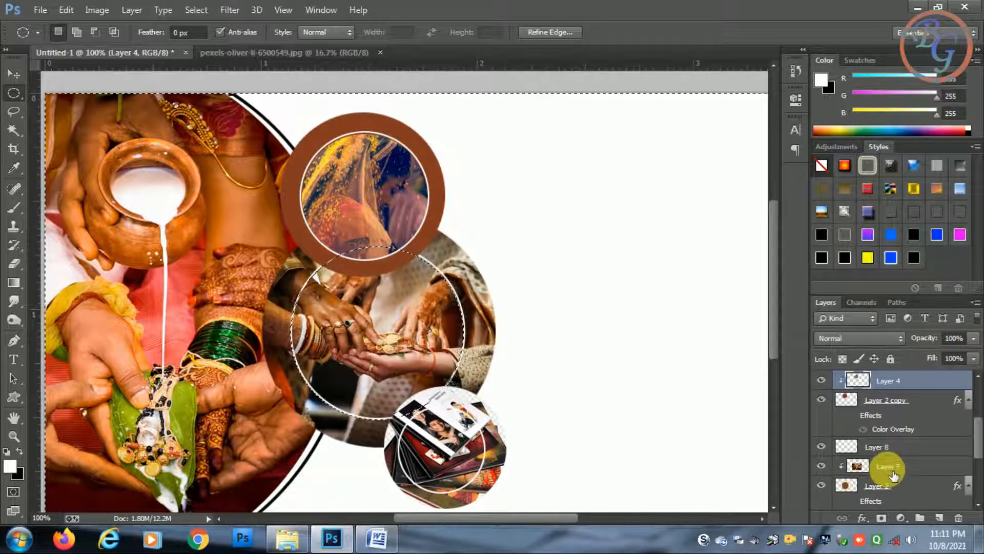
left_click(887, 466)
key("Delete")
key("ctrl+d")
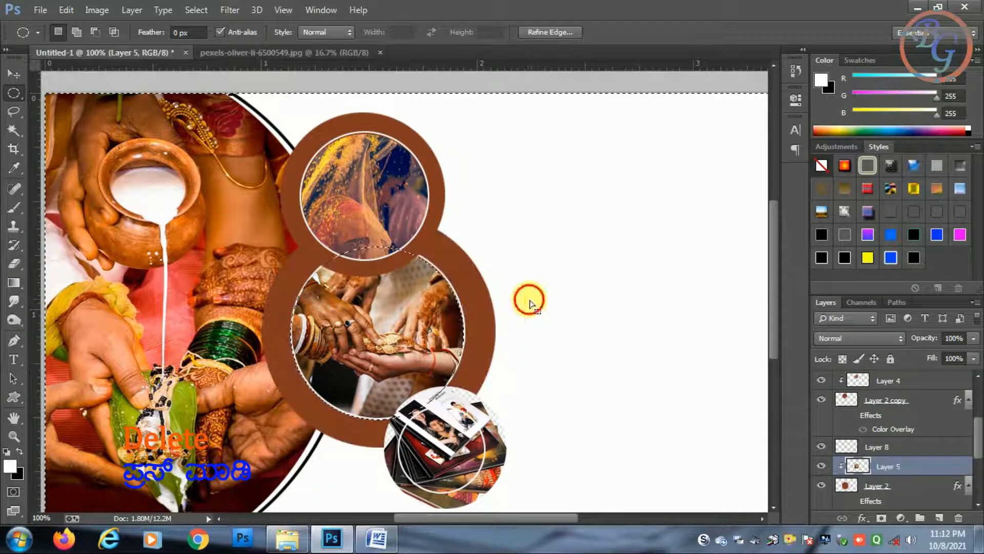
Step: Draw a circular selection matching the lower circle's white ring and invert it
scroll(527, 297, "down", 3)
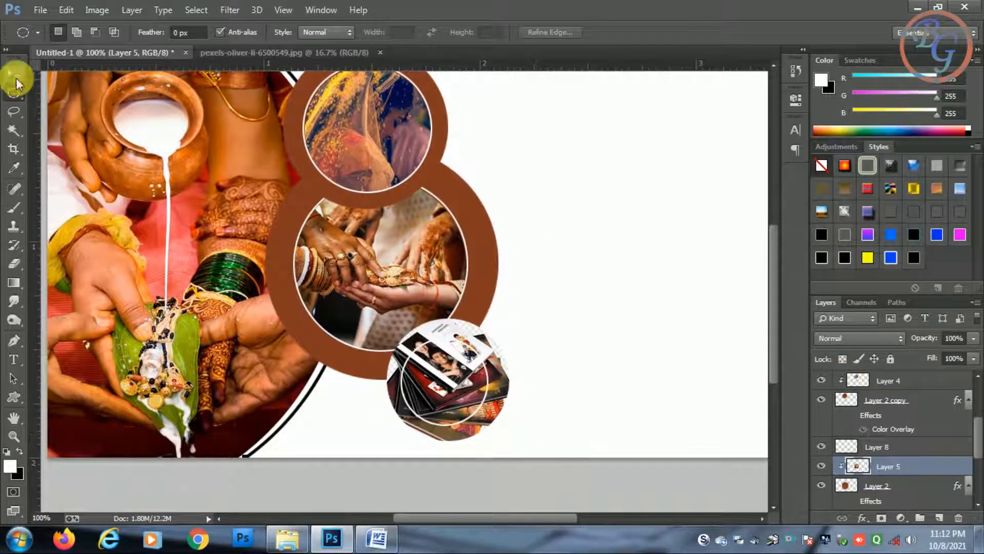
left_click_drag(416, 349, 498, 436)
left_click_drag(454, 398, 450, 398)
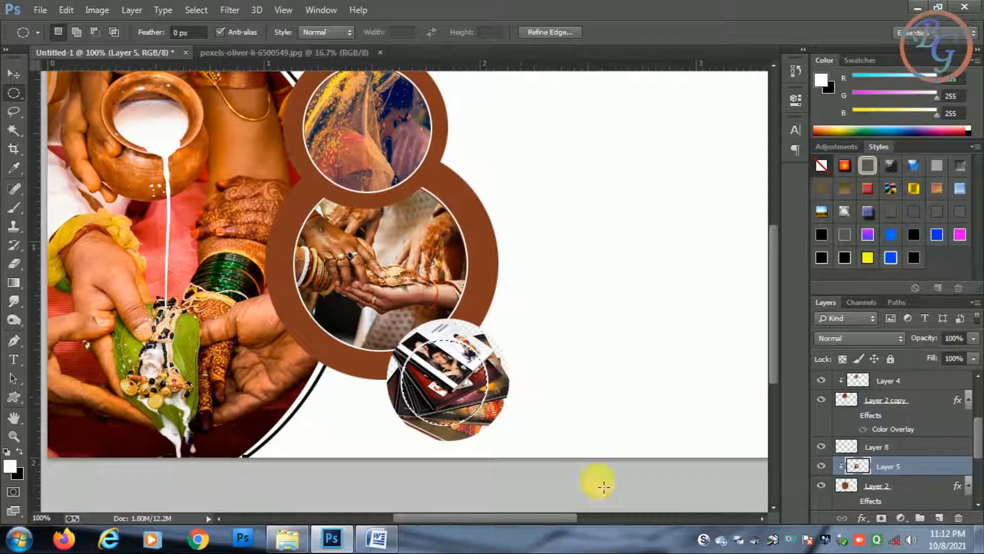
right_click(459, 383)
left_click(539, 98)
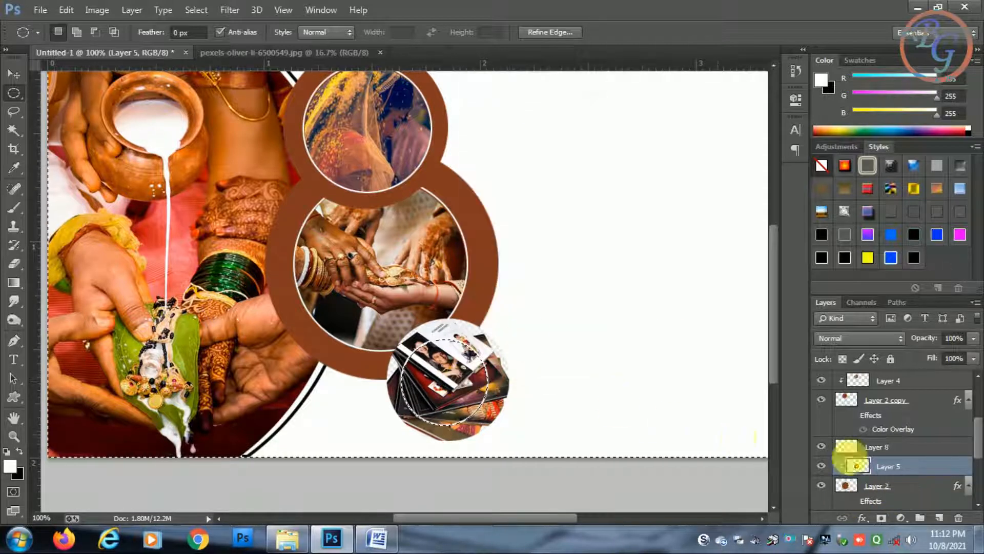
Step: Delete the part of the album photo, Layer 6, that lies outside the lower white ring, and clear the selection
scroll(900, 471, "down", 3)
scroll(879, 470, "up", 1)
scroll(880, 461, "up", 4)
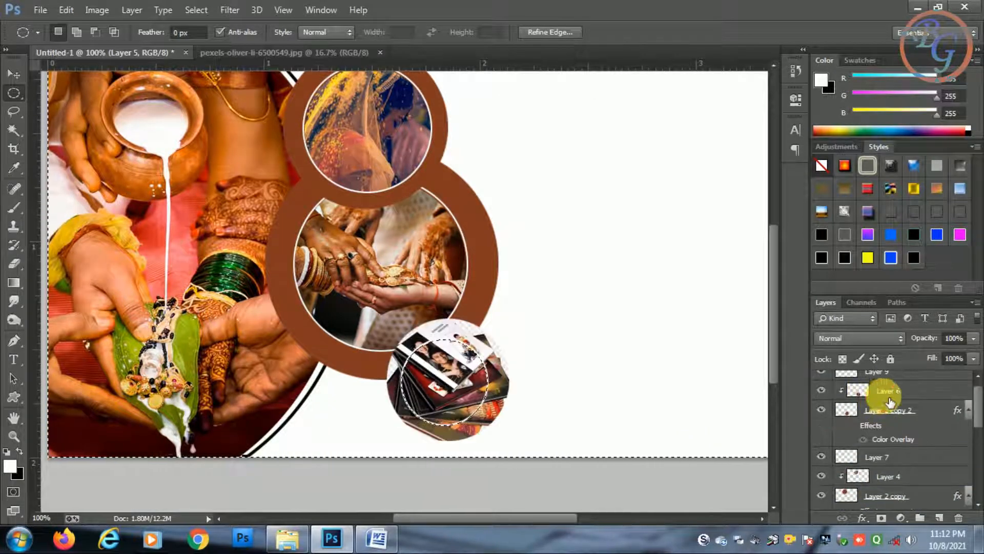
left_click(887, 391)
key("Delete")
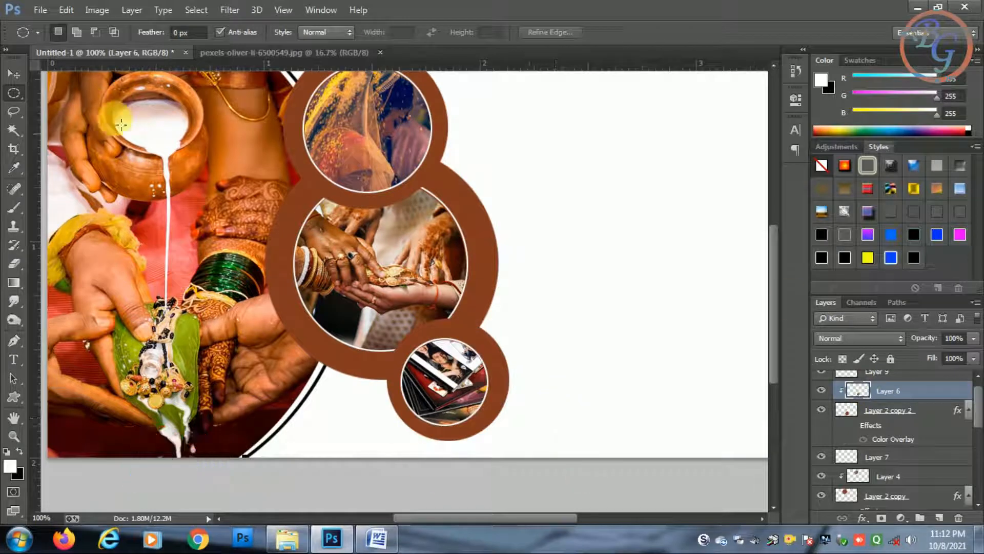
Step: Select Layer 9 and Layer 6 together and move the lower ring with its photo to the centre of its brown circle
left_click(14, 74)
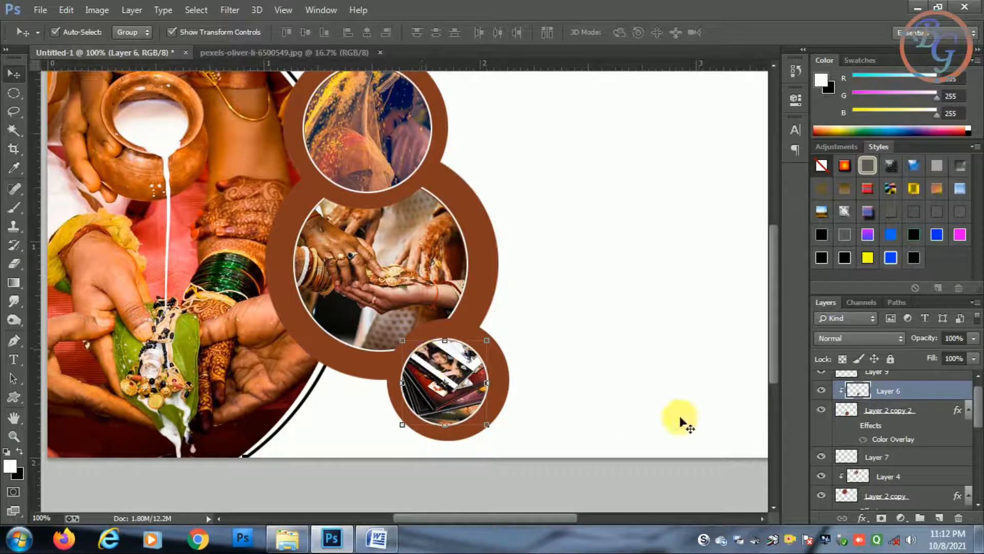
left_click(821, 410)
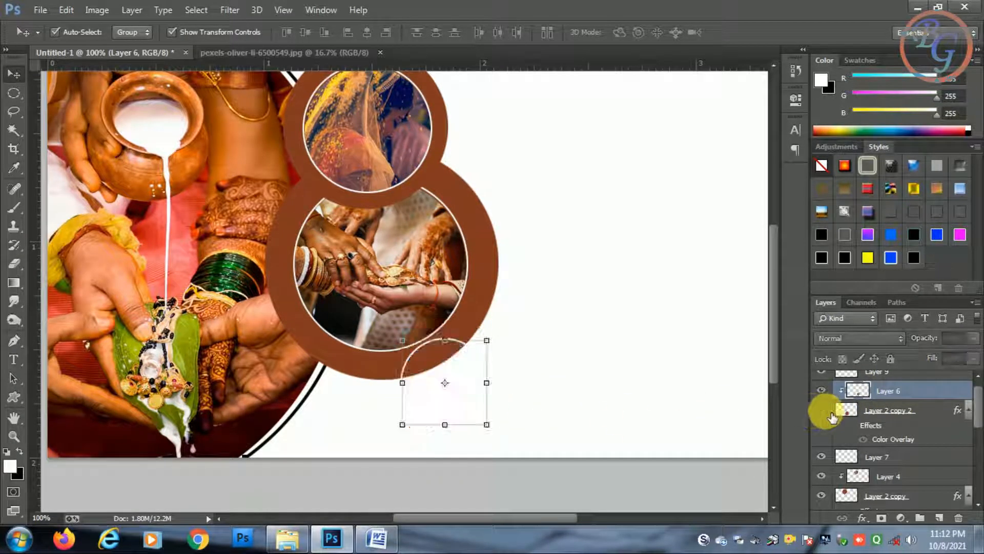
left_click(821, 409)
scroll(888, 395, "up", 1)
left_click(875, 383, "shift")
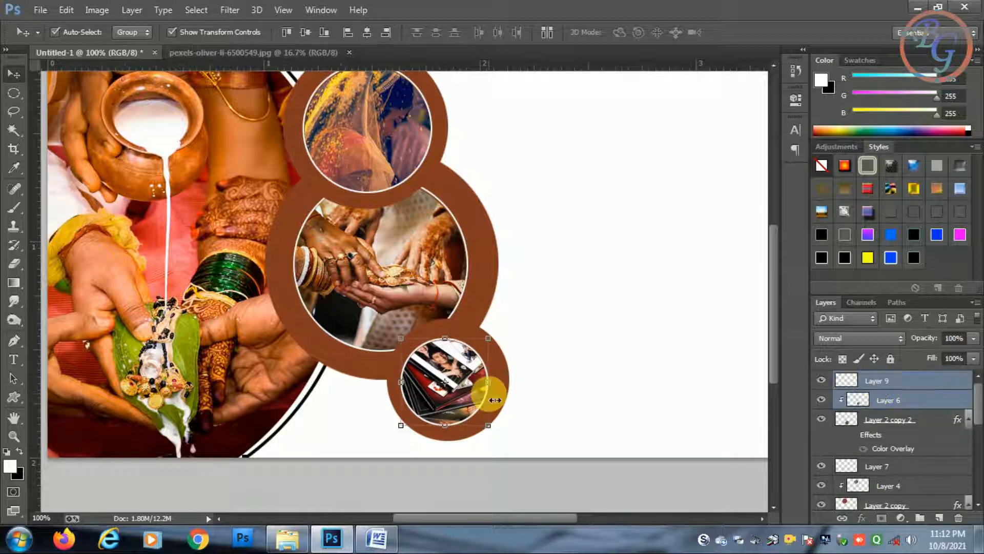
left_click_drag(487, 395, 488, 393)
key("Left")
key("Left")
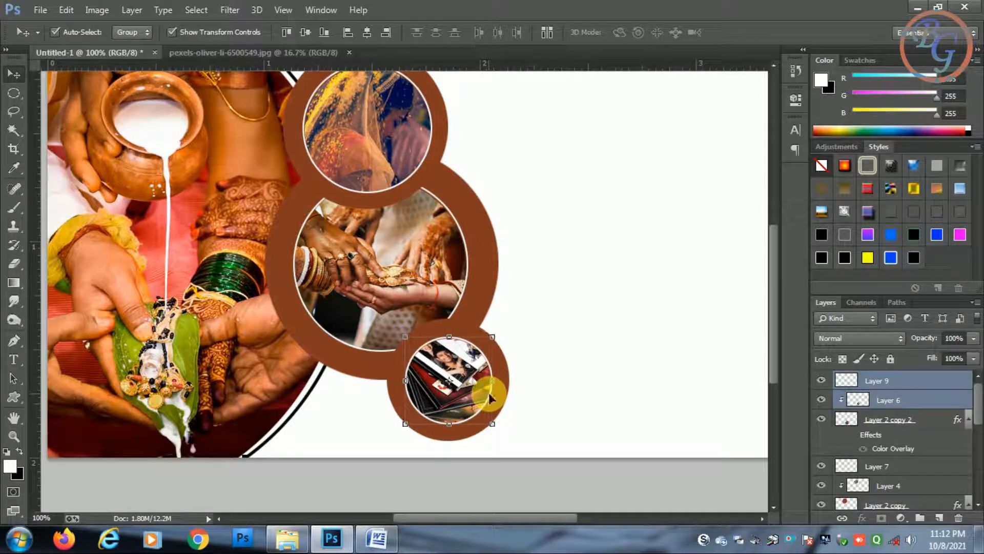
key("Up")
key("Up")
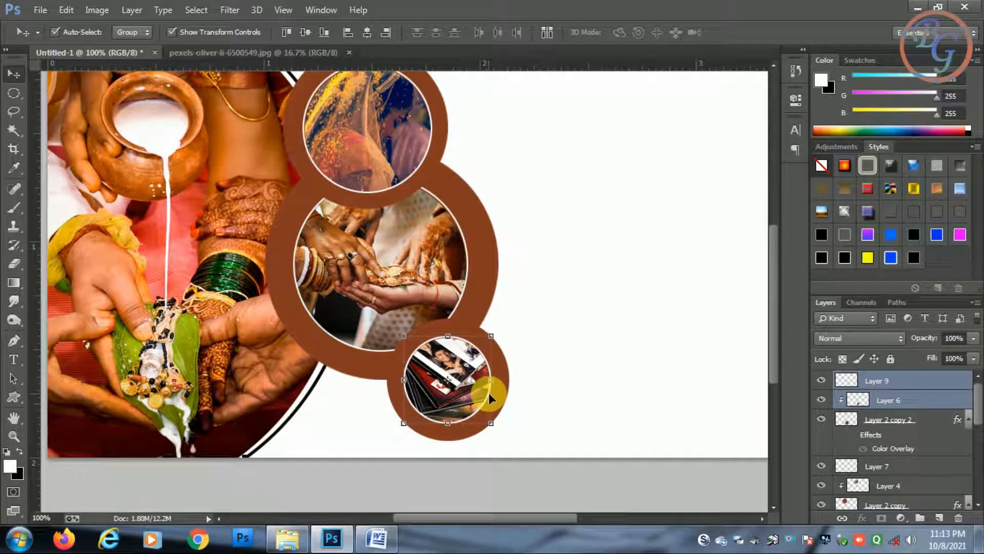
Step: Try to fill the lower circle's base shape, Layer 2 copy 2, with a light orange colour, then undo the fill
left_click(891, 449)
left_click(854, 437)
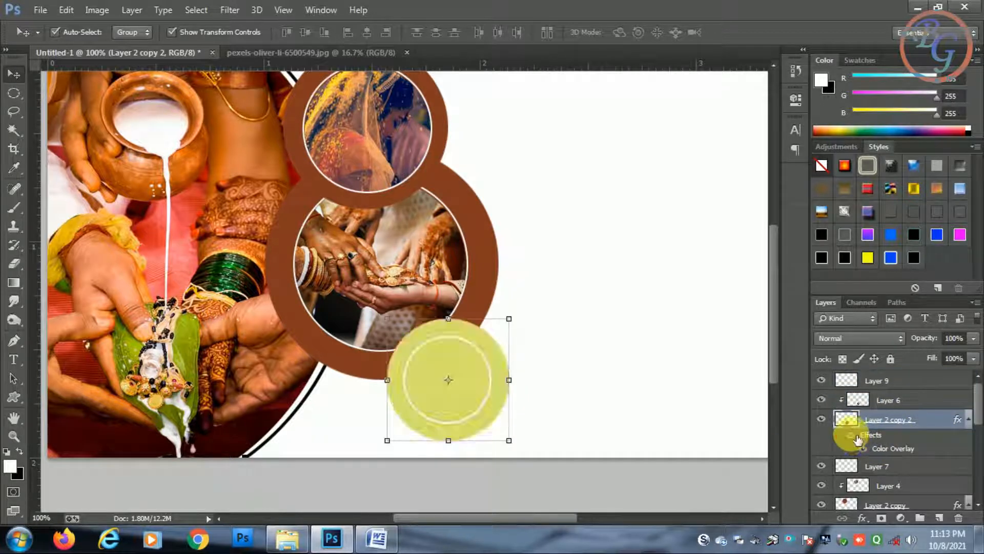
left_click(853, 437)
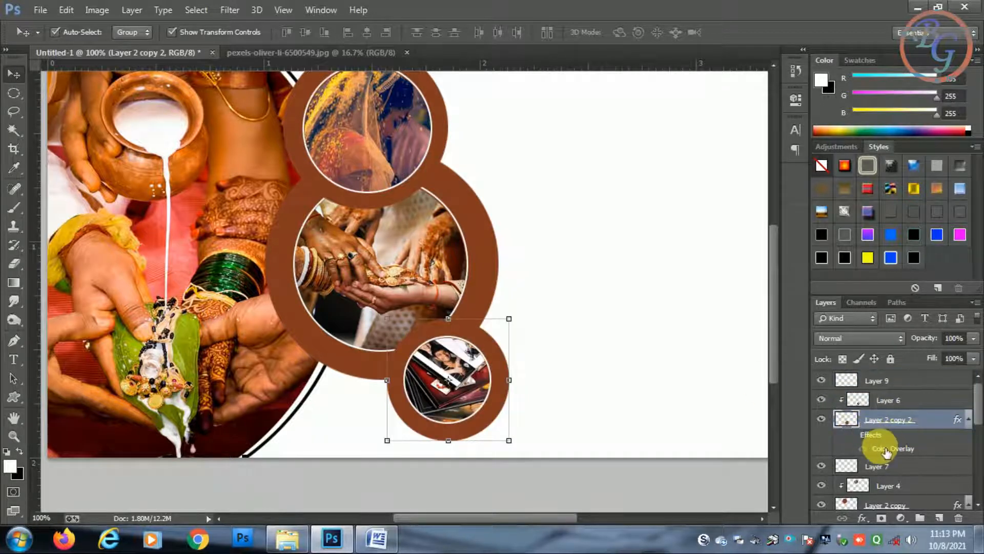
left_click(66, 10)
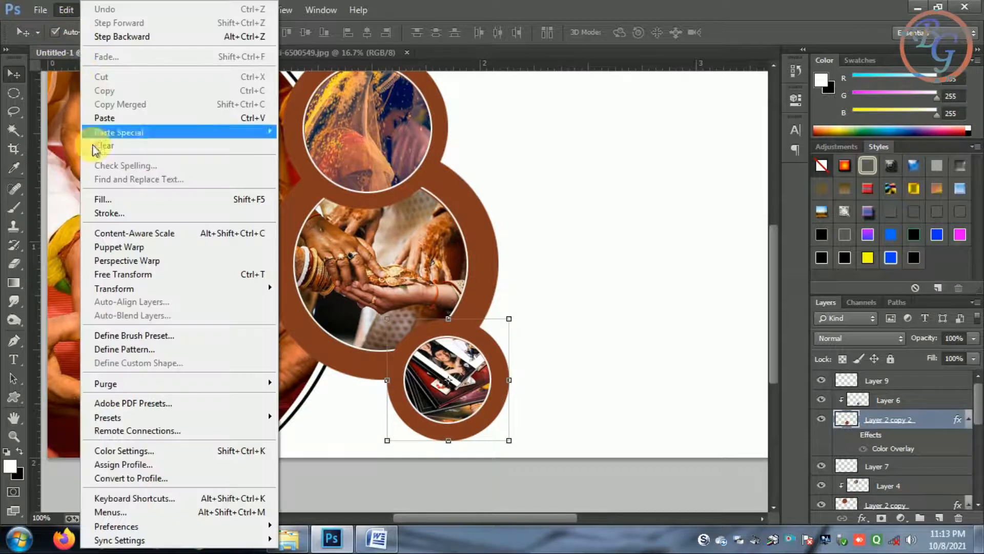
left_click(105, 197)
left_click(518, 161)
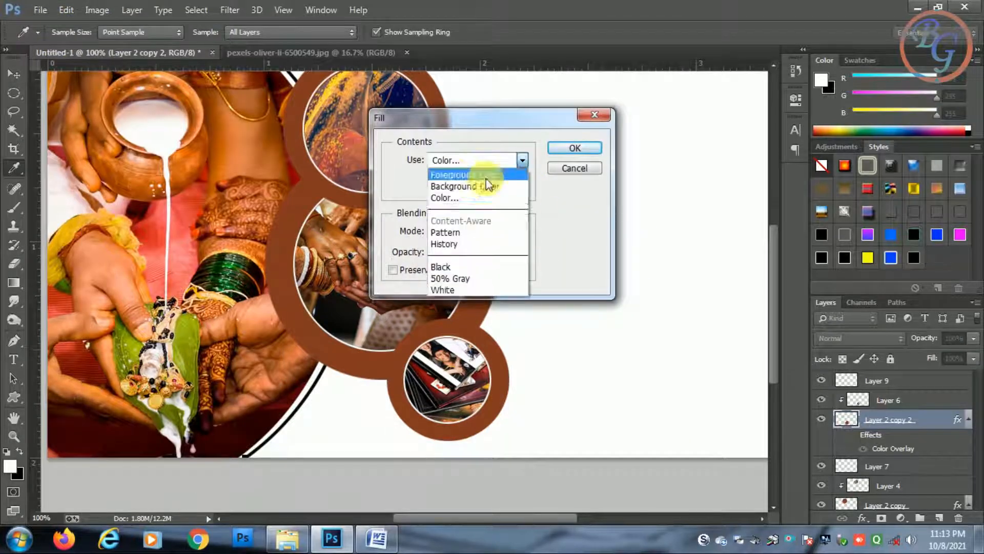
left_click(446, 201)
left_click_drag(679, 272, 685, 235)
left_click(921, 209)
left_click(570, 149)
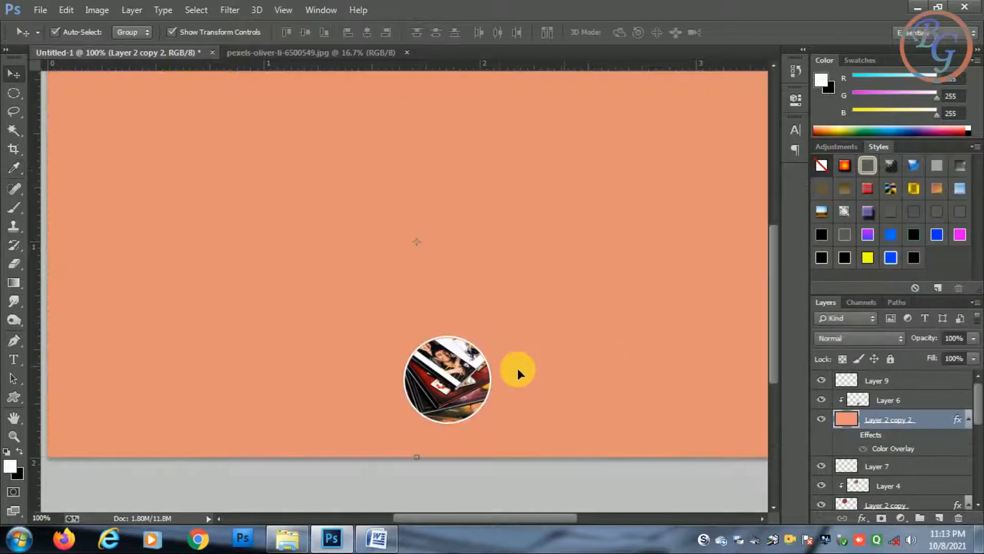
key("ctrl+z")
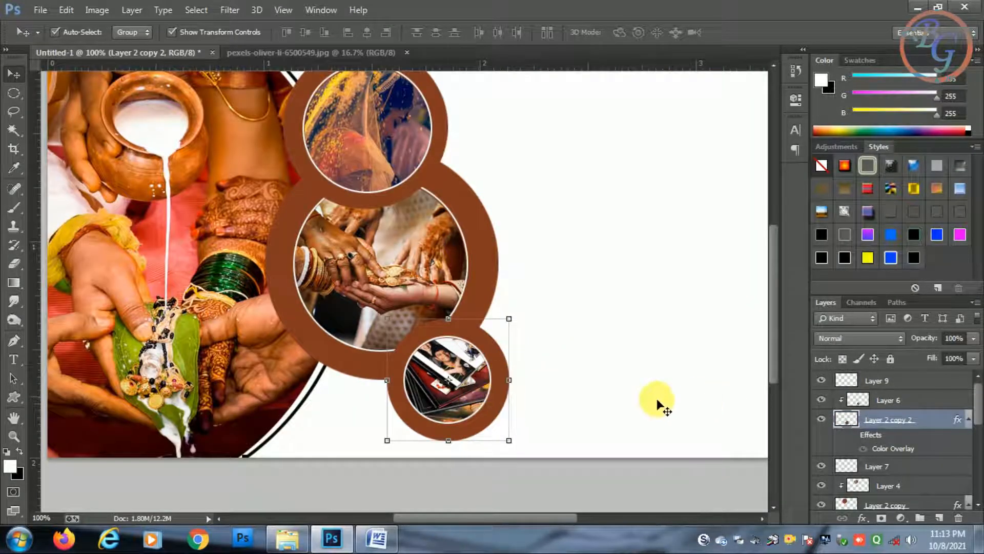
Step: Try to scale the three brown circles down together to about 98% width and 96% height
left_click(598, 387)
key("ctrl+minus")
key("ctrl+minus")
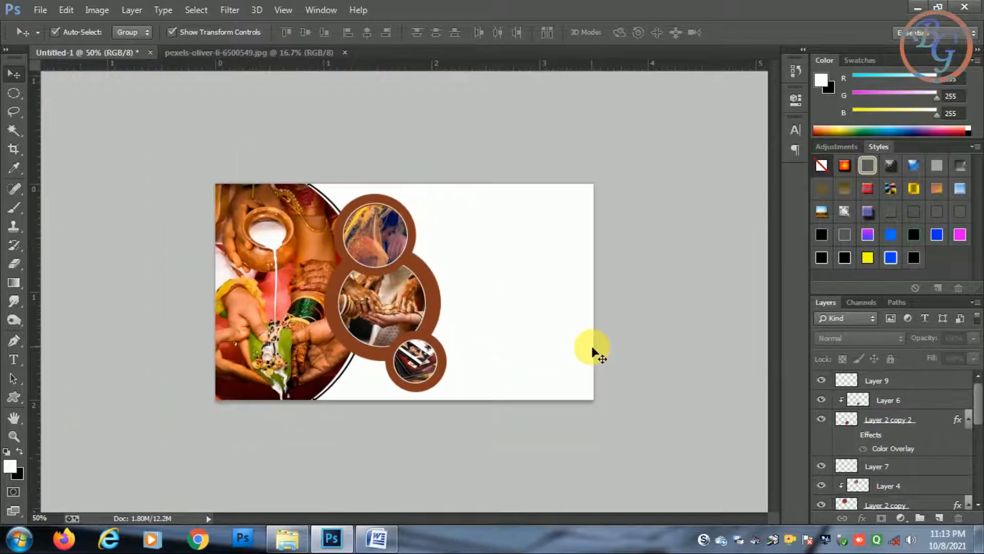
left_click(439, 303)
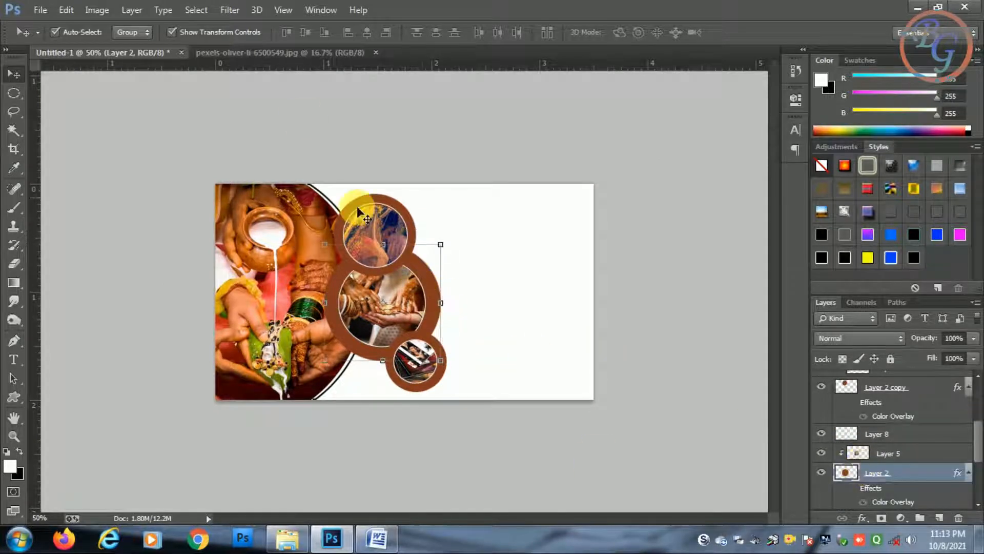
scroll(414, 222, "up", 3)
left_click(413, 196, "shift")
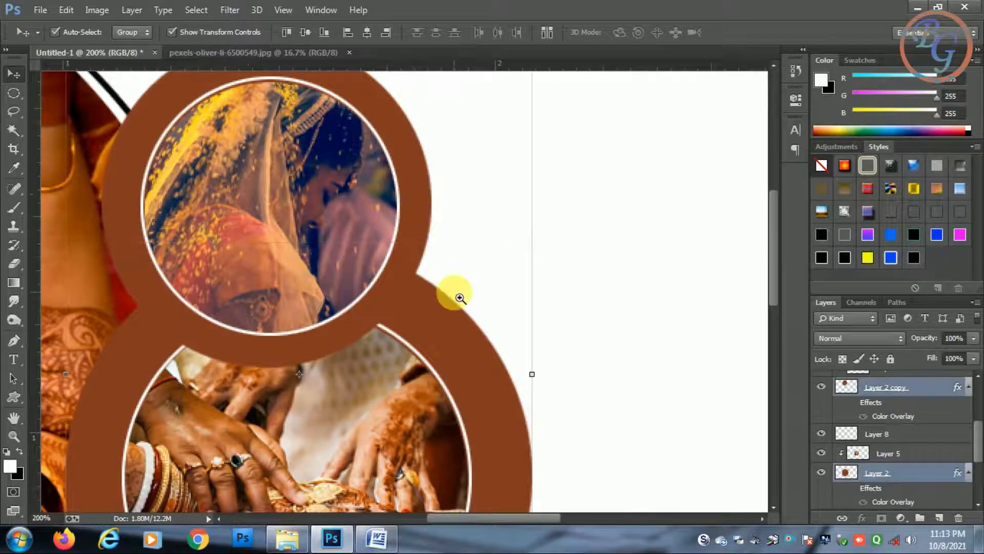
scroll(451, 286, "down", 4)
scroll(446, 382, "up", 5)
left_click(494, 364, "shift")
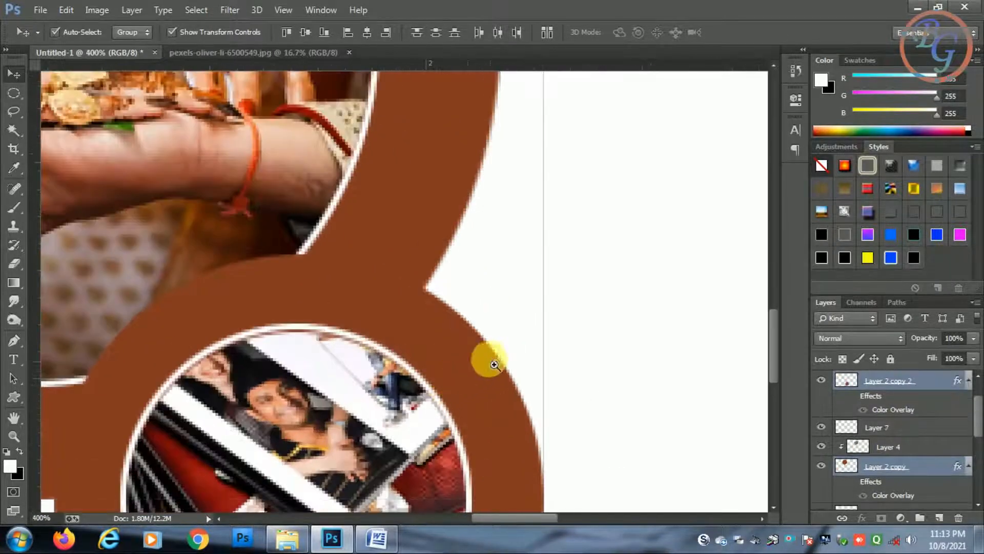
scroll(495, 365, "down", 6)
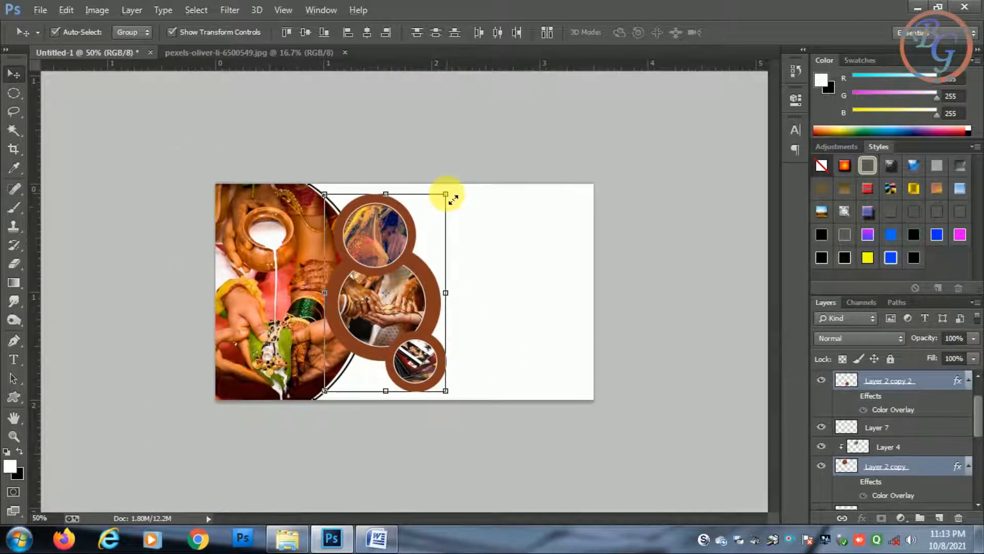
left_click_drag(453, 200, 454, 203)
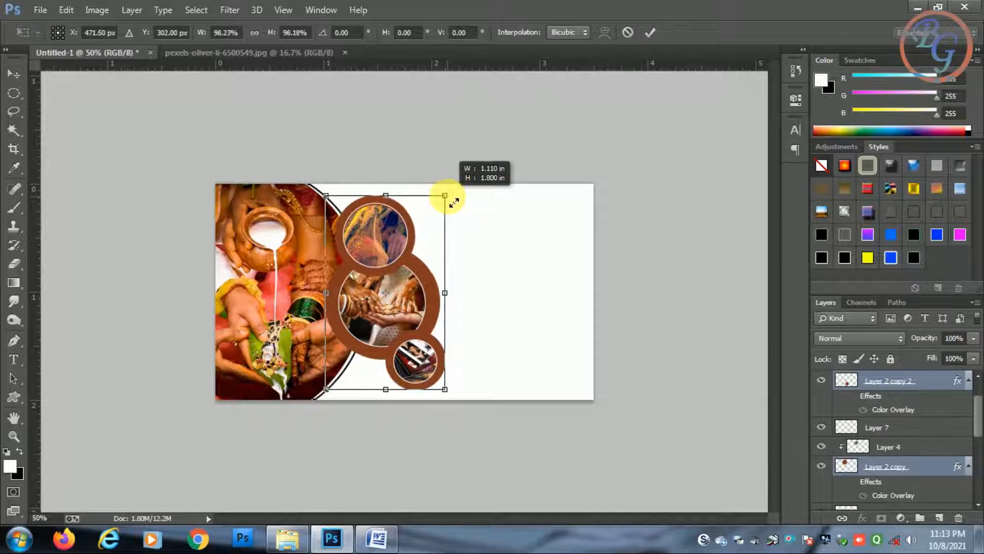
left_click(402, 304)
left_click(529, 306)
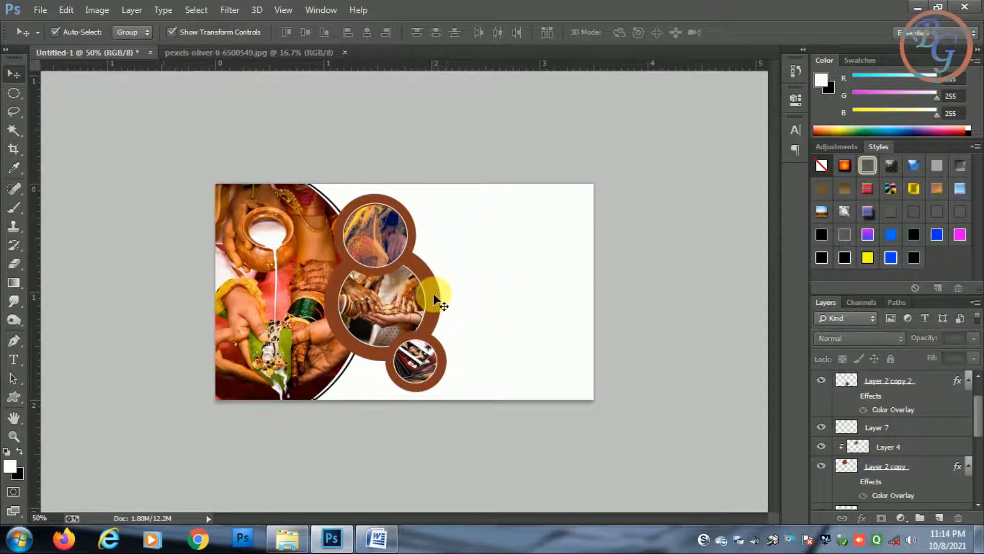
Step: Scale the middle brown circle, Layer 2, down slightly to narrow the border around its photo
left_click(433, 293)
left_click_drag(441, 244, 442, 250)
double_click(411, 318)
left_click(493, 452)
left_click(504, 315, "ctrl")
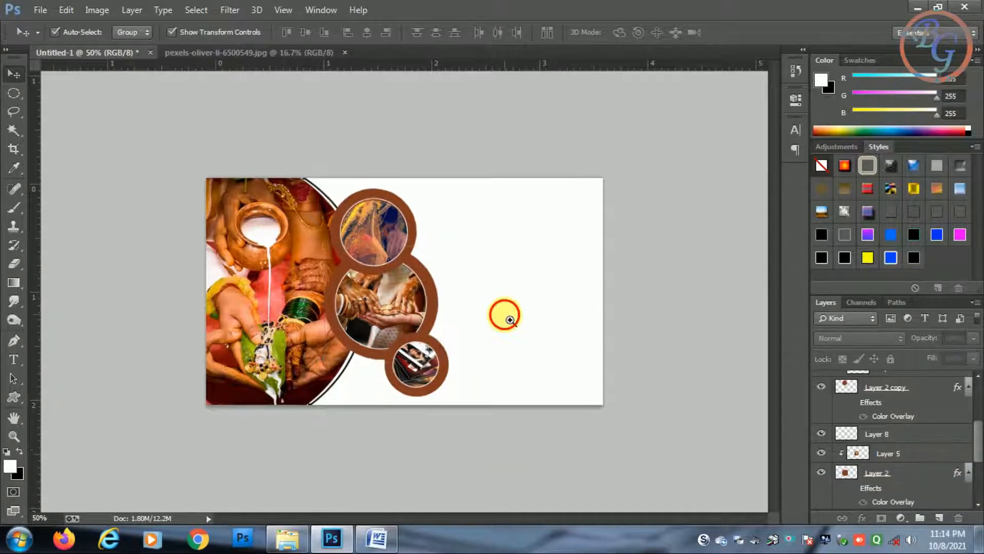
left_click(505, 314, "ctrl")
left_click(485, 332, "ctrl+alt")
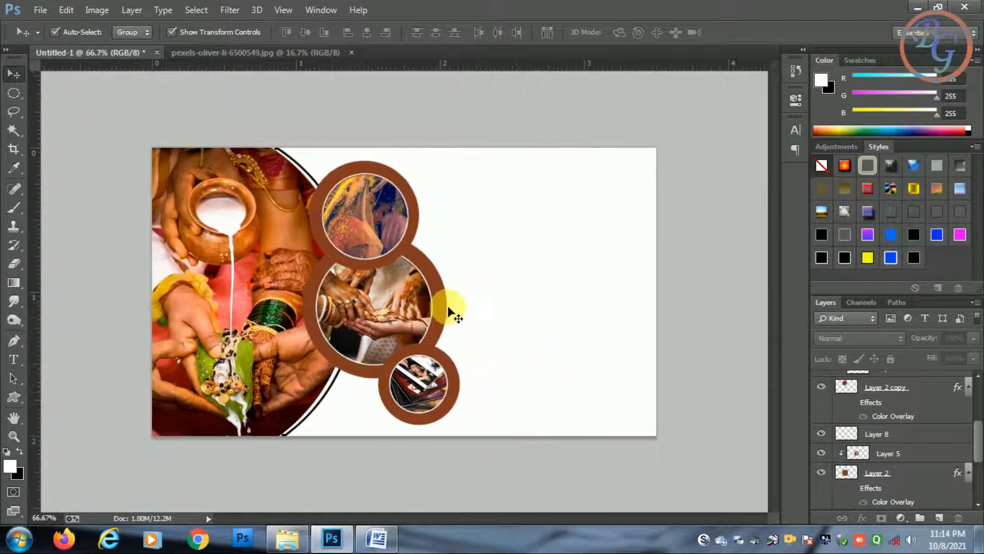
Step: Reduce the middle brown circle a little further and nudge it left and down to centre it around the white ring
left_click(445, 309)
left_click_drag(449, 239, 444, 237)
double_click(435, 273)
key("Left")
key("Left")
key("Down")
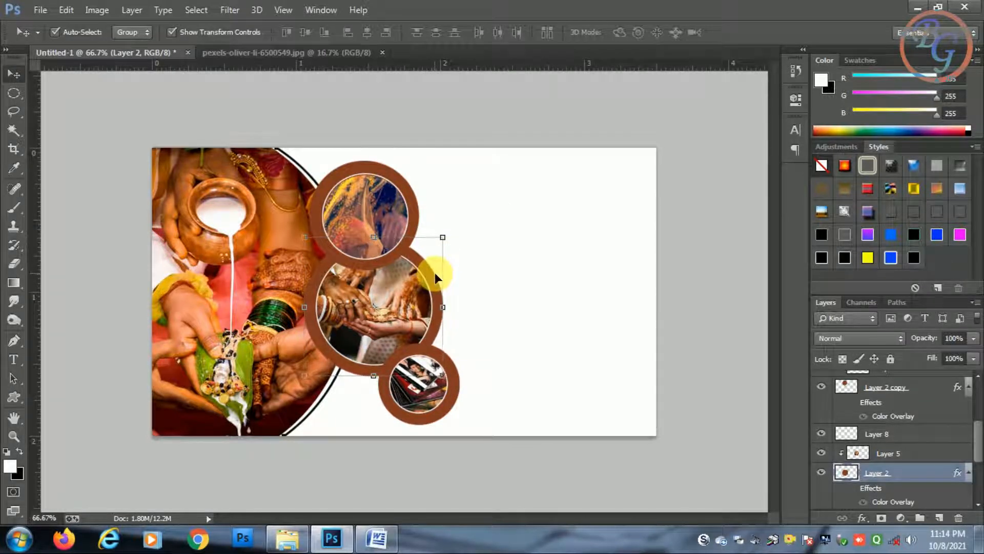
Step: Scale the upper brown circle, Layer 2 copy, down slightly about its centre for a thinner border
left_click(324, 200)
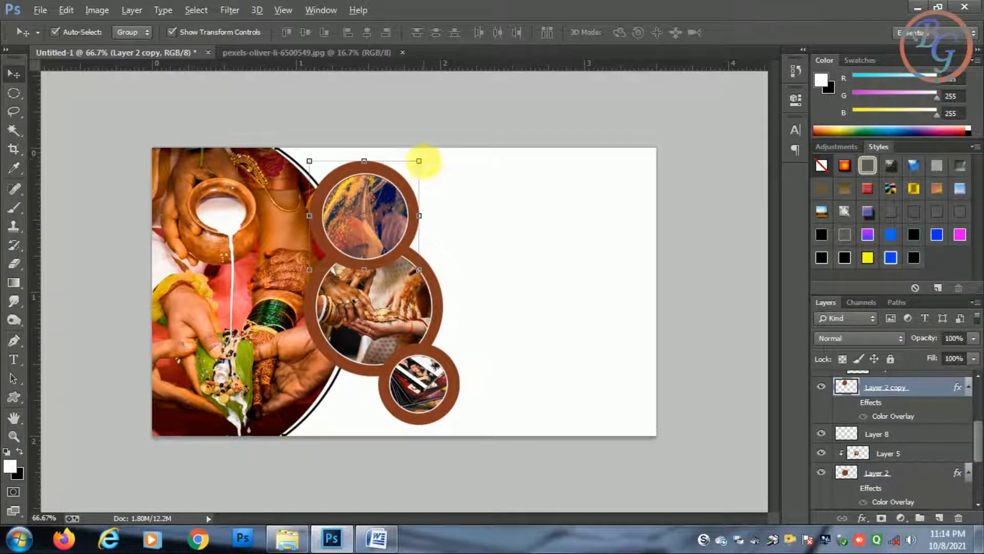
left_click(421, 161)
left_click_drag(429, 165, 417, 167)
key("Return")
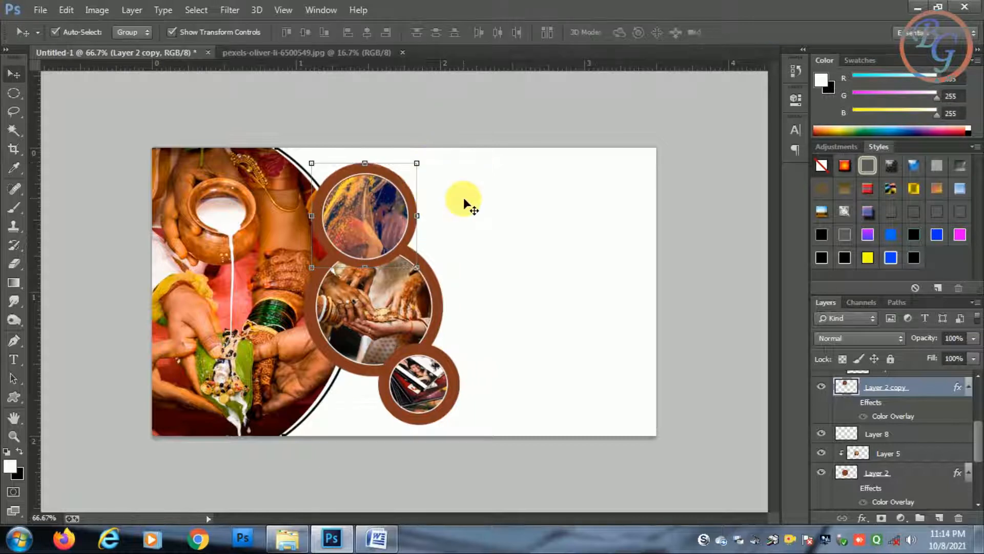
Step: Scale the lower brown circle, Layer 2 copy 2, down slightly for a thinner border and deselect it
left_click(450, 385)
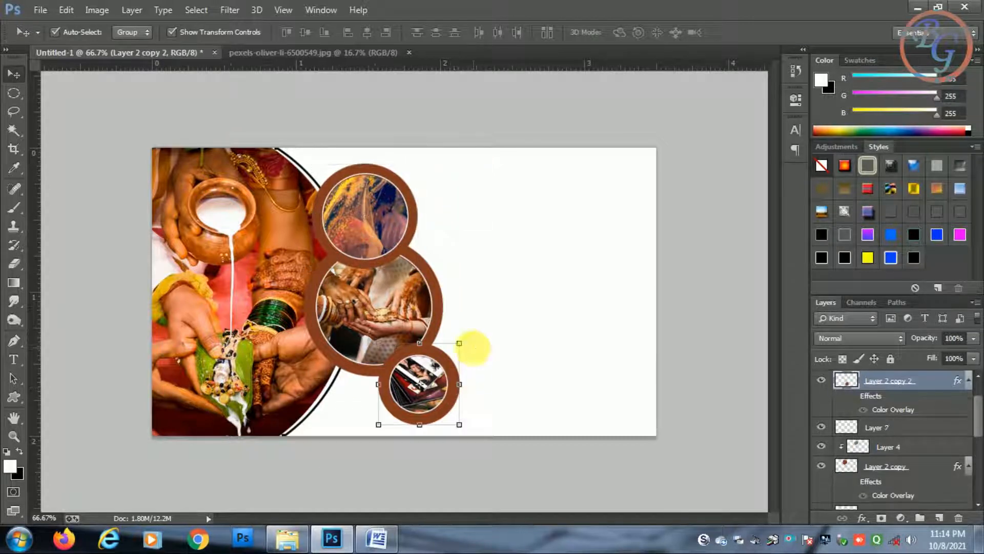
left_click(460, 344)
left_click_drag(460, 344, 458, 346)
key("Return")
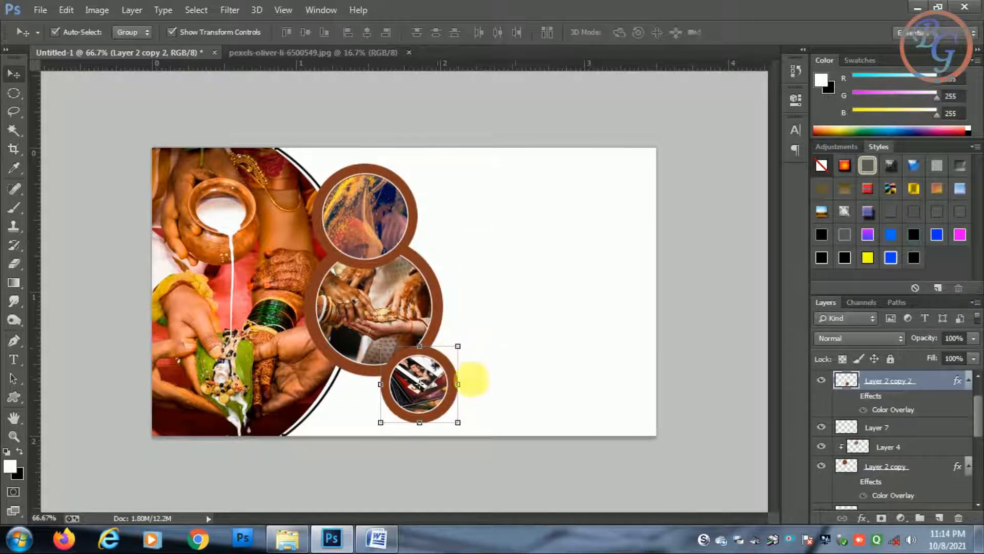
left_click(522, 382)
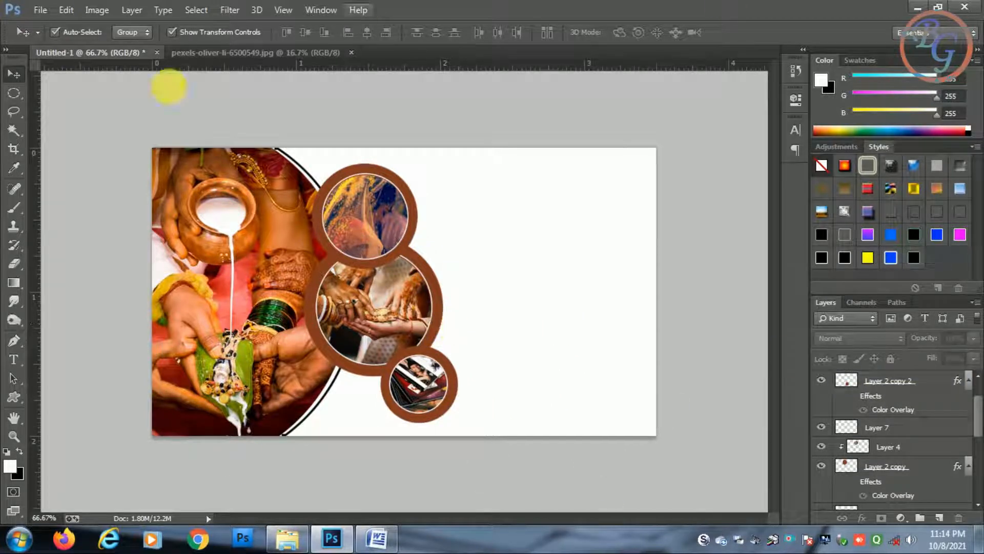
Step: Copy the BG EDITS and Kannada lines from the Word document and paste them as a new text layer on the card's white area
left_click(377, 539)
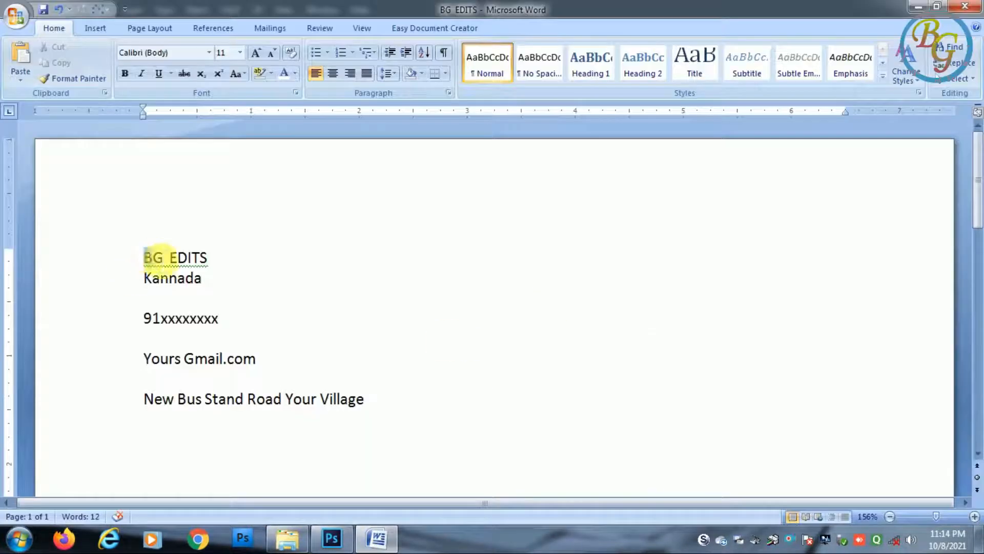
left_click_drag(157, 258, 216, 277)
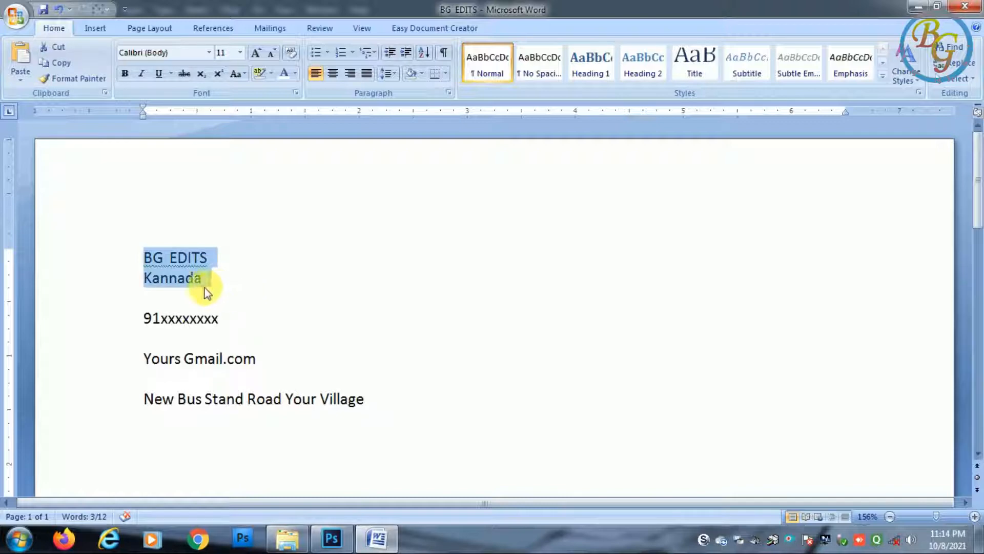
left_click(331, 542)
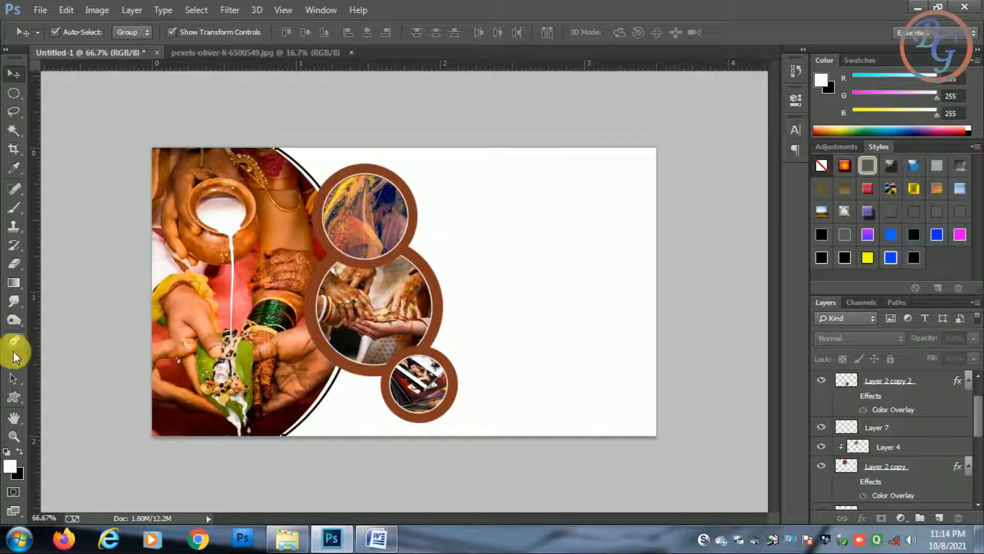
left_click(14, 364)
left_click(493, 181)
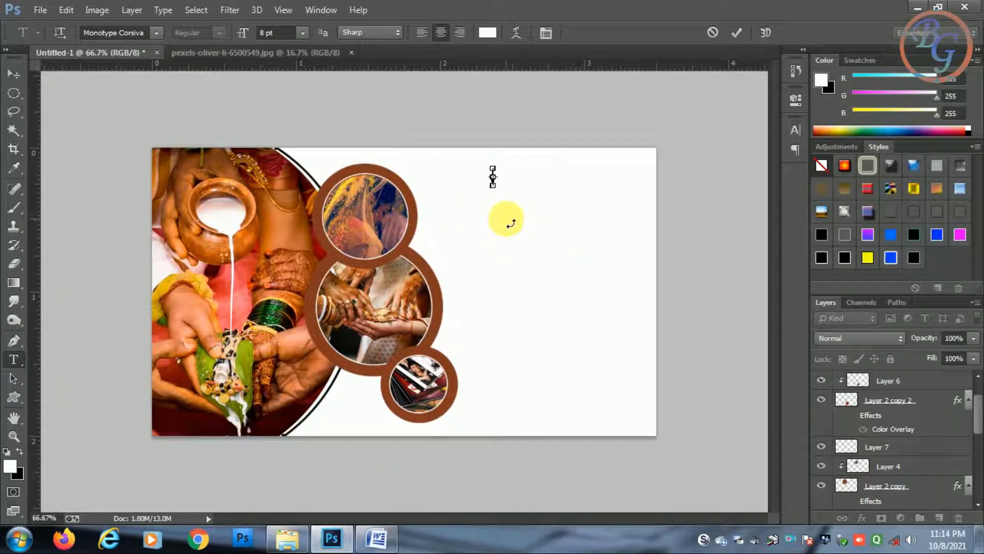
key("ctrl+v")
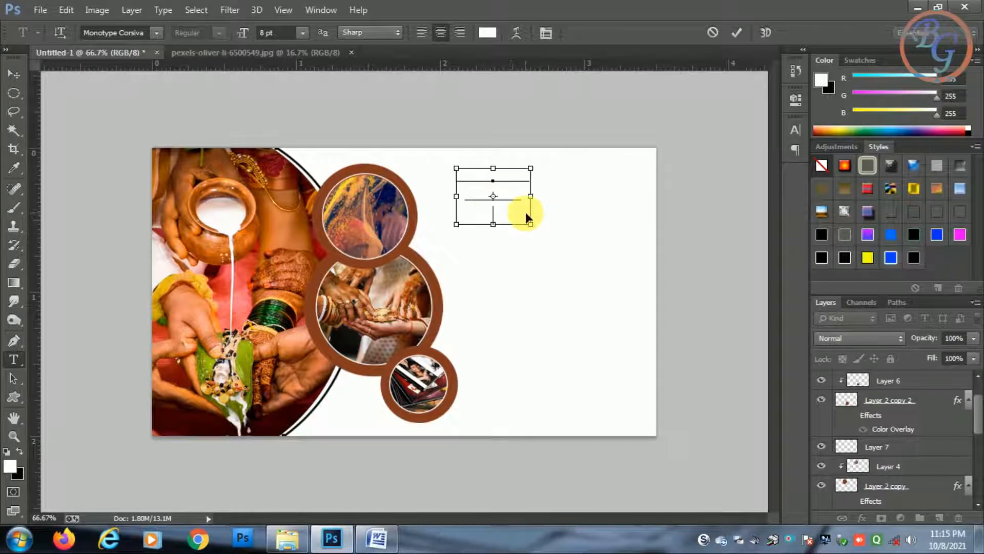
Step: Set the colour of the pasted BG EDITS Kannada text to black and commit it
key("ctrl+a")
left_click(488, 32)
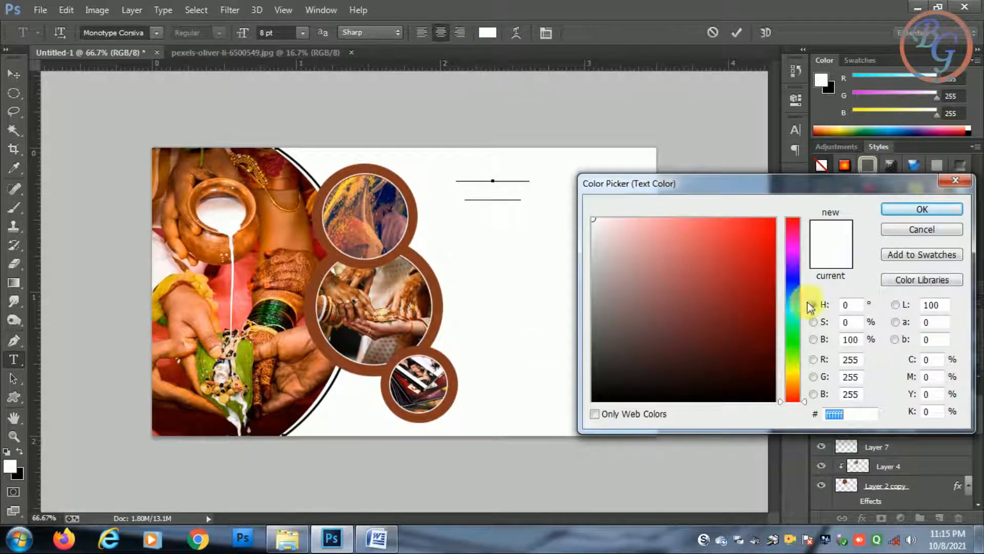
left_click_drag(659, 376, 567, 408)
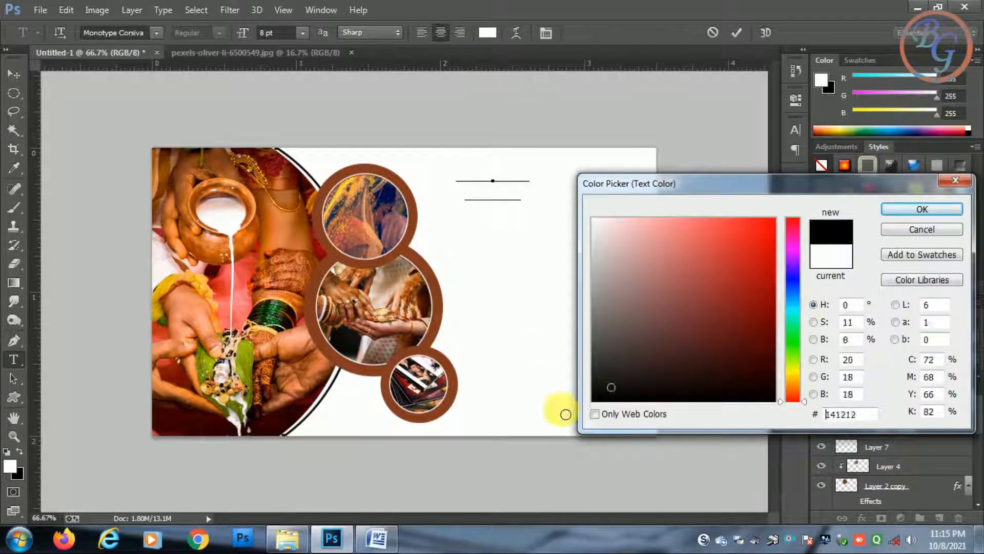
left_click(909, 210)
left_click(731, 33)
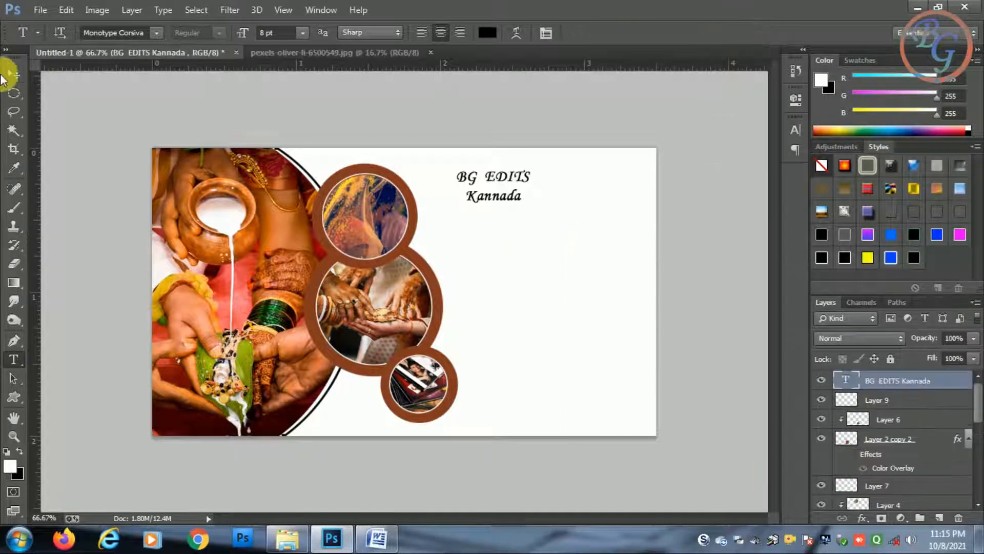
Step: Enlarge the BG EDITS Kannada text to about 11.64 pt and position it in the card's upper right area
left_click(13, 74)
left_click_drag(514, 185, 592, 240)
key("Return")
key("Return")
left_click_drag(563, 191, 596, 201)
key("Return")
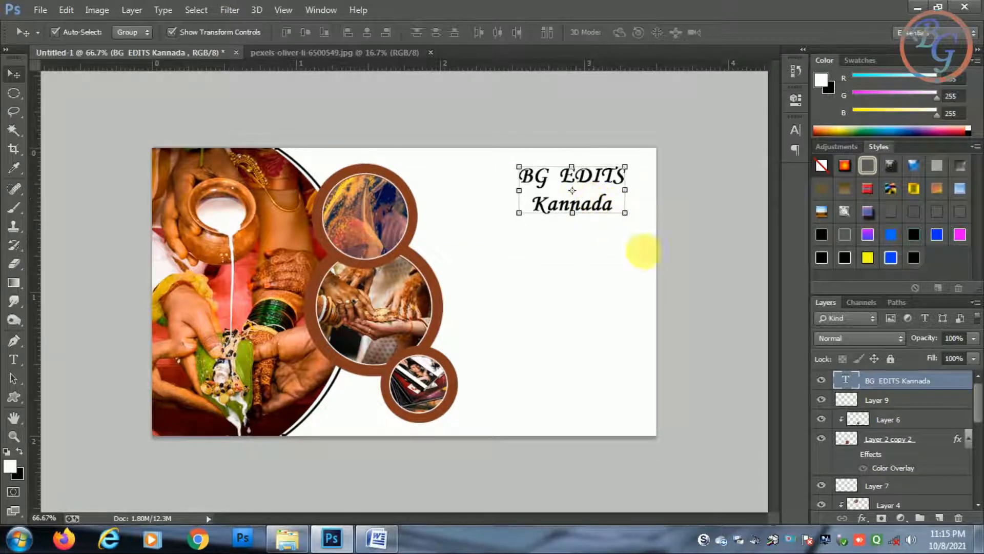
Step: Delete the word Kannada from the text layer and select the remaining BG EDITS text
left_click(14, 359)
left_click_drag(546, 216, 508, 222)
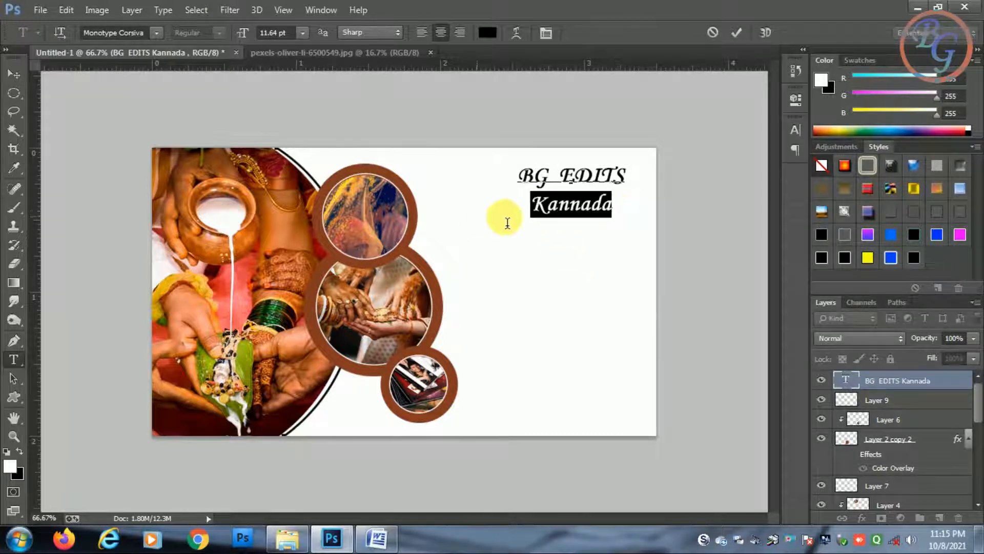
key("BackSpace")
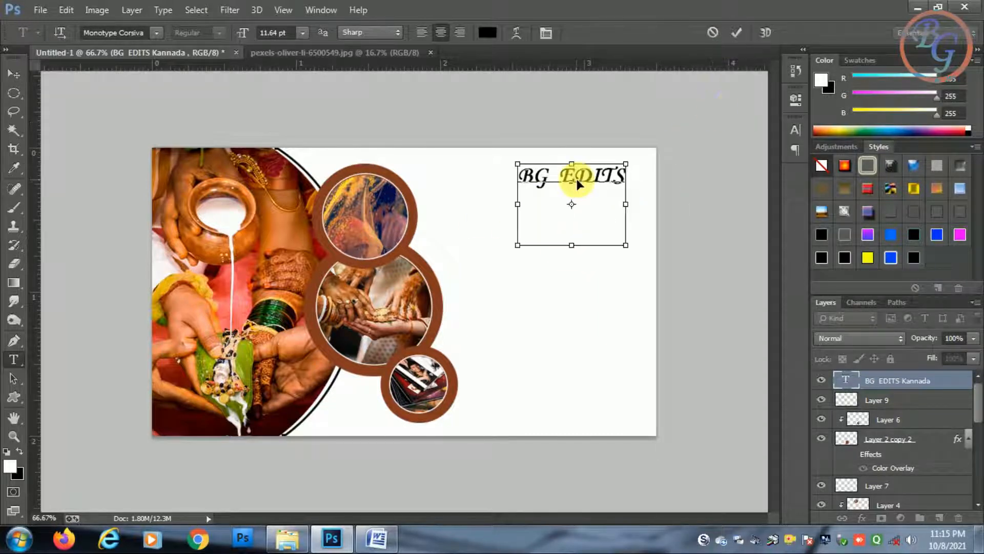
key("ctrl+a")
Step: Try the fonts Engravers MT, Gigi and Elephant on the BG EDITS text
left_click(158, 32)
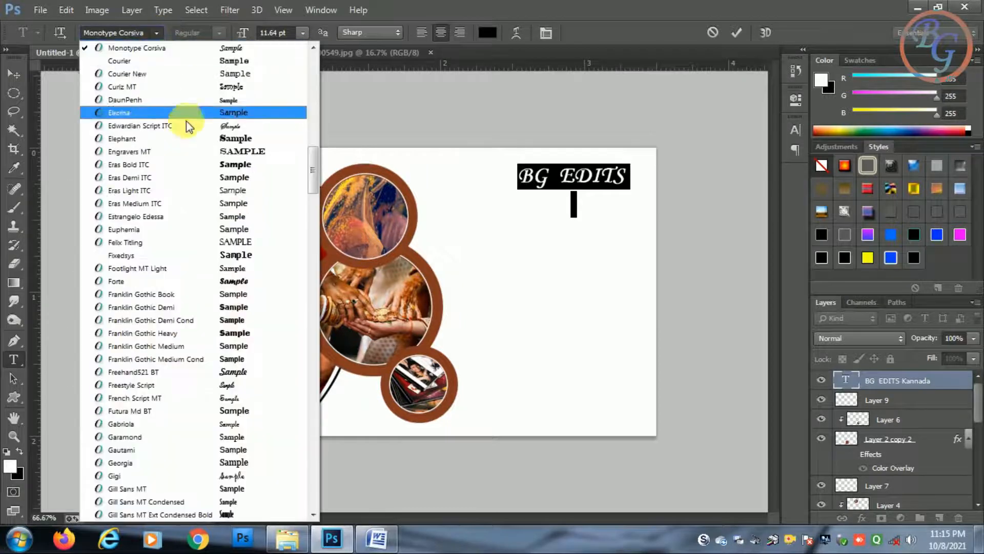
left_click(237, 147)
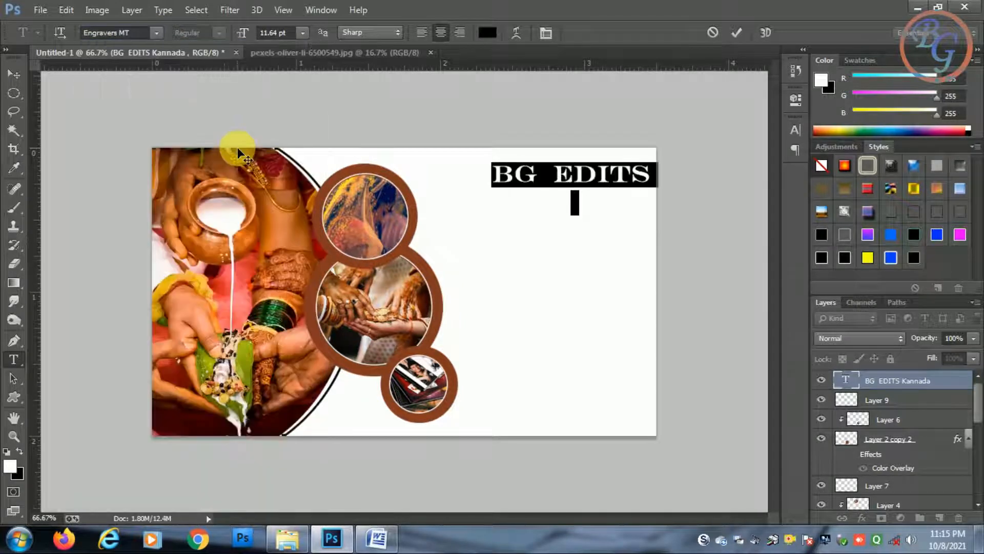
left_click(155, 33)
scroll(247, 436, "down", 1)
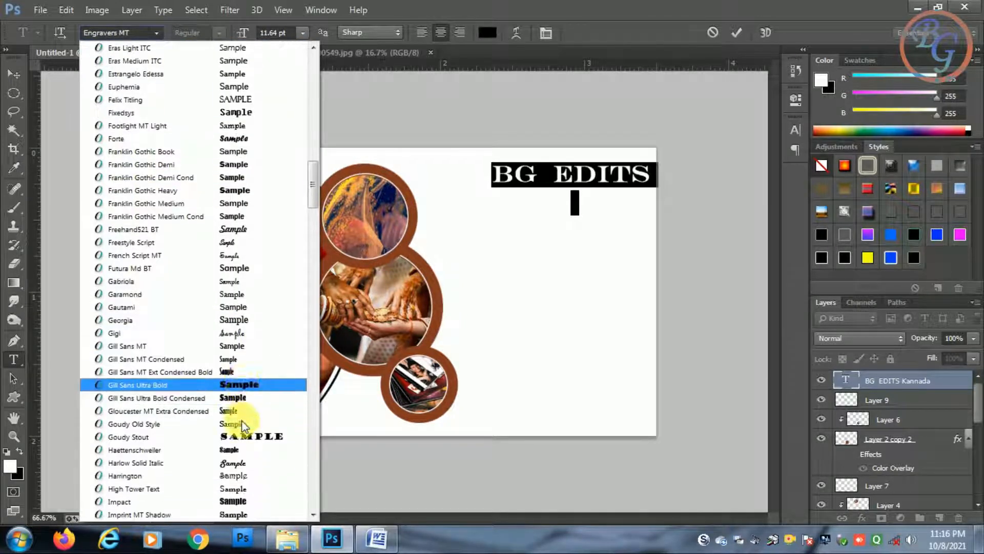
left_click(234, 330)
left_click(156, 33)
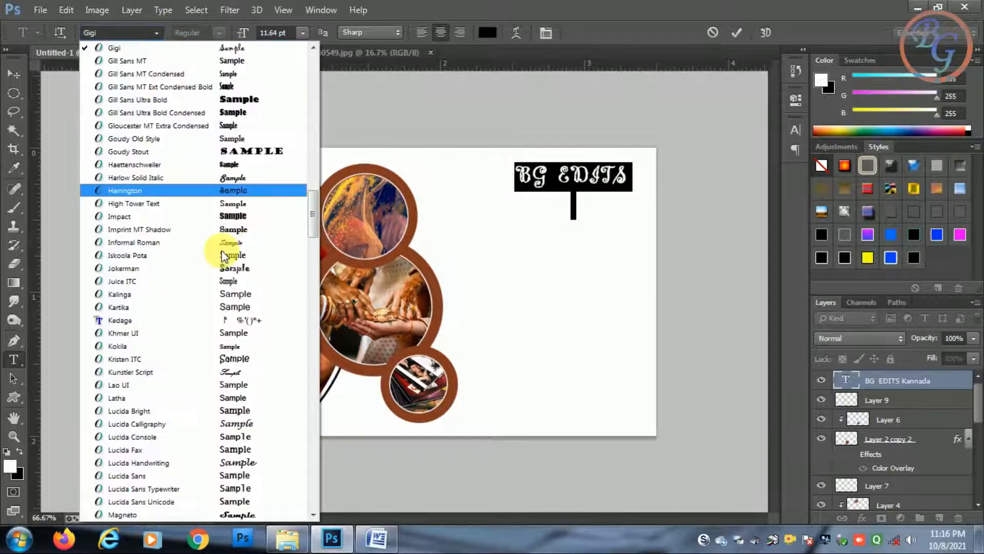
scroll(241, 291, "up", 10)
scroll(241, 291, "up", 3)
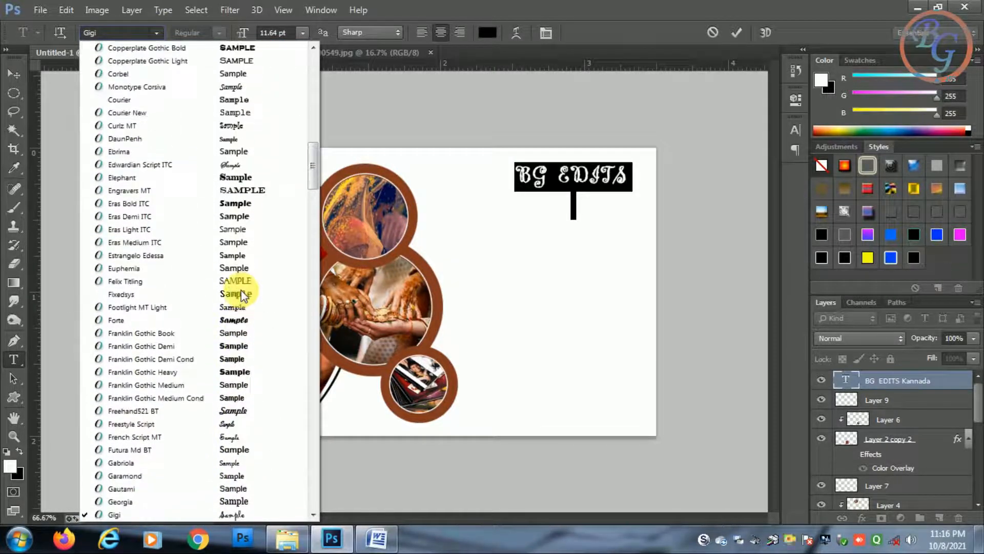
left_click(244, 215)
Step: Set the font of the BG EDITS text to Copperplate Gothic Bold and commit the edit
left_click(156, 33)
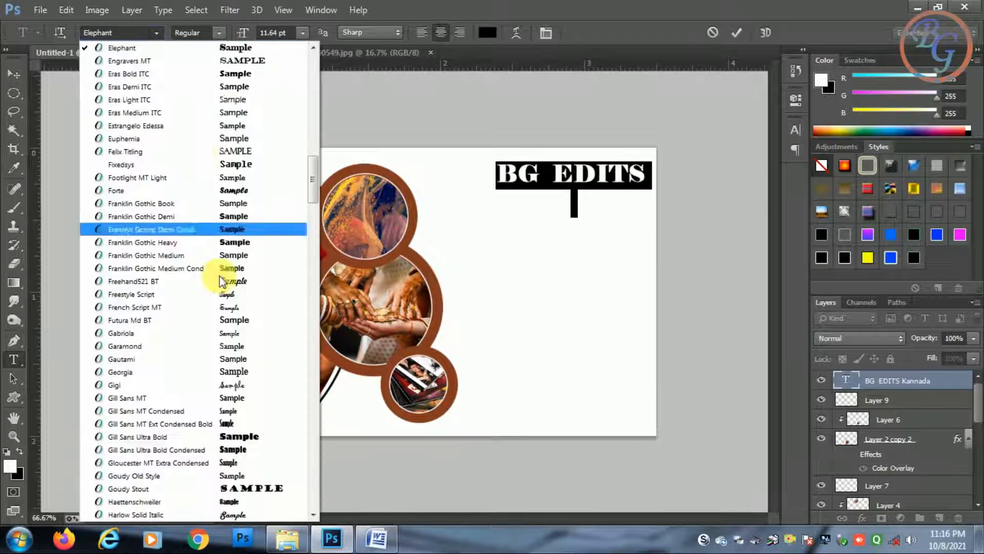
scroll(222, 287, "up", 6)
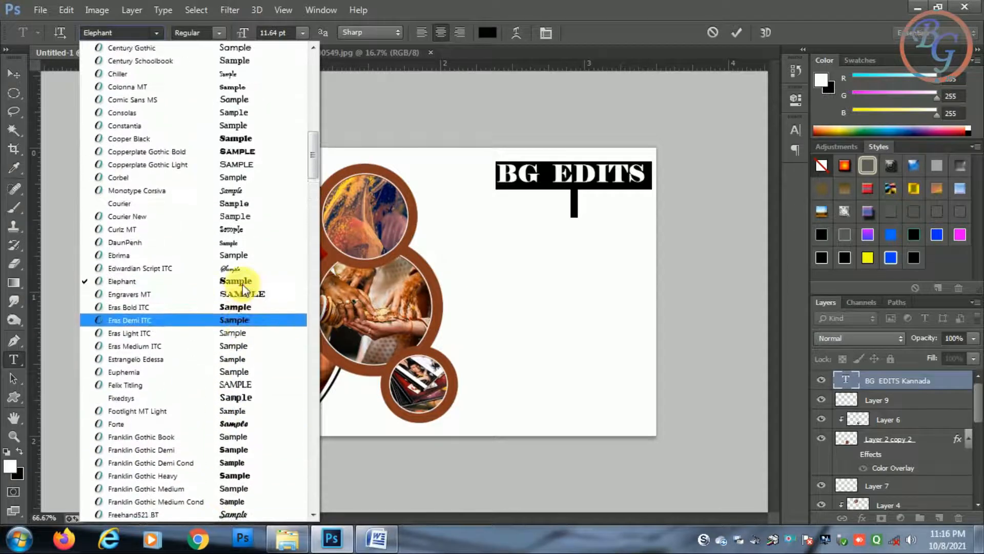
left_click(238, 153)
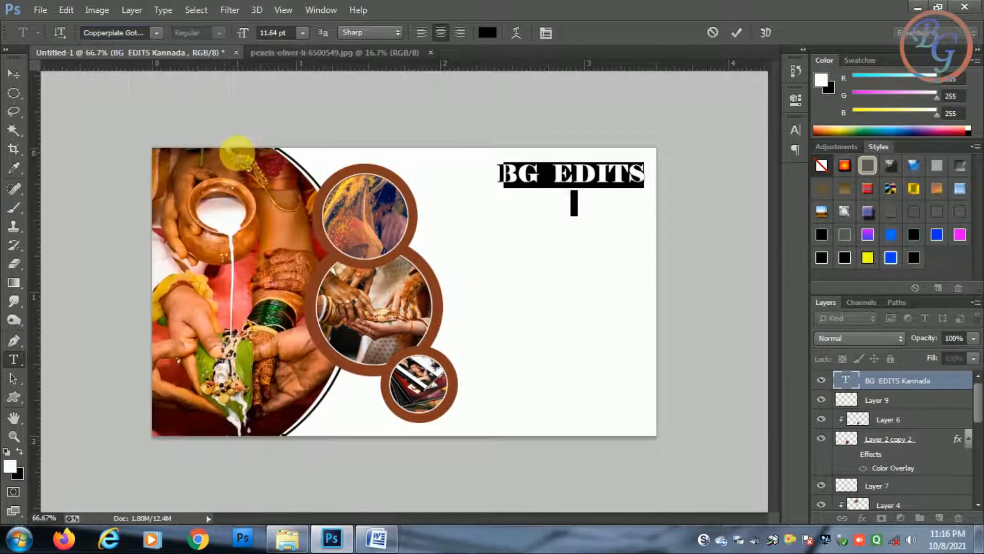
left_click(738, 33)
Step: Colour the letters BG brown (#843b21) by sampling the border of the upper photo circle
left_click_drag(548, 179, 490, 177)
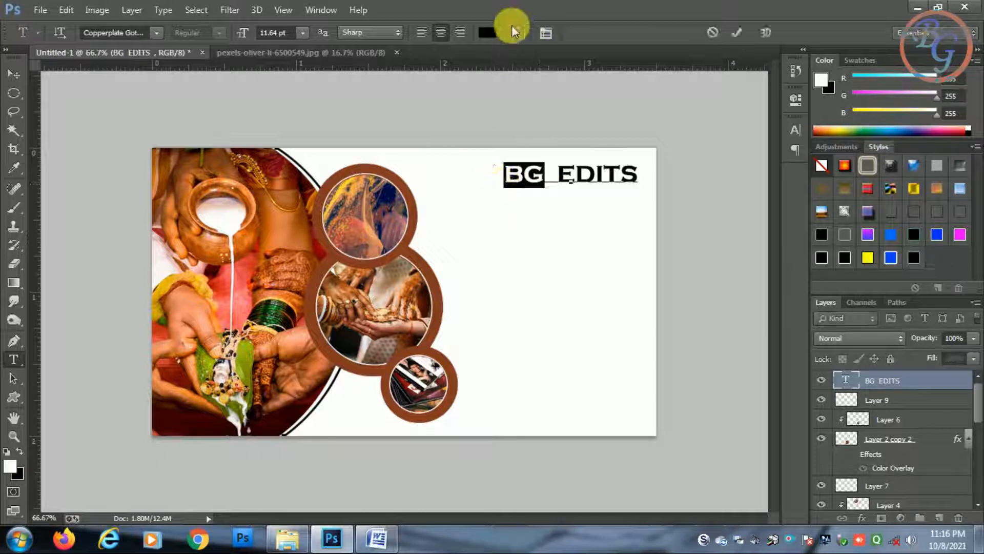
left_click(488, 33)
left_click(408, 214)
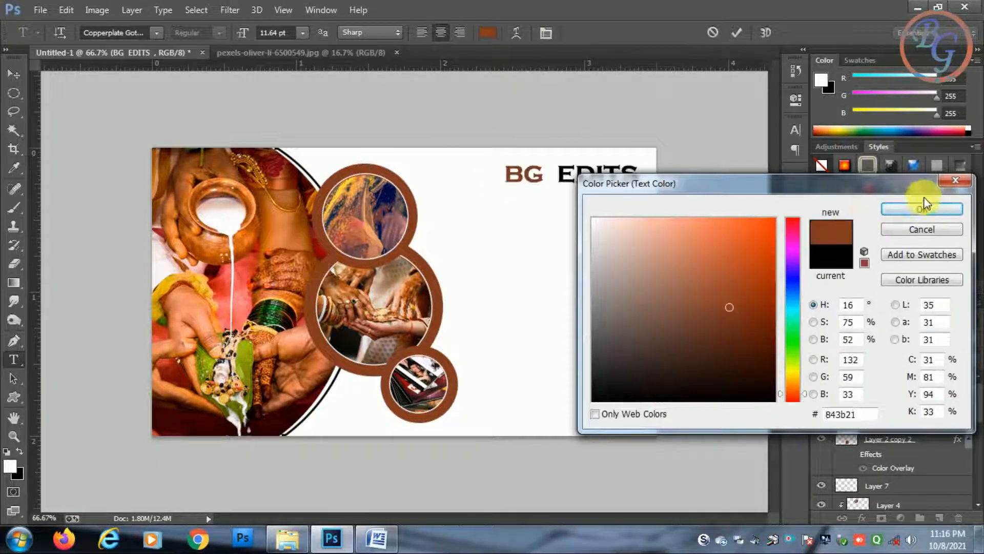
left_click(921, 209)
left_click(645, 223)
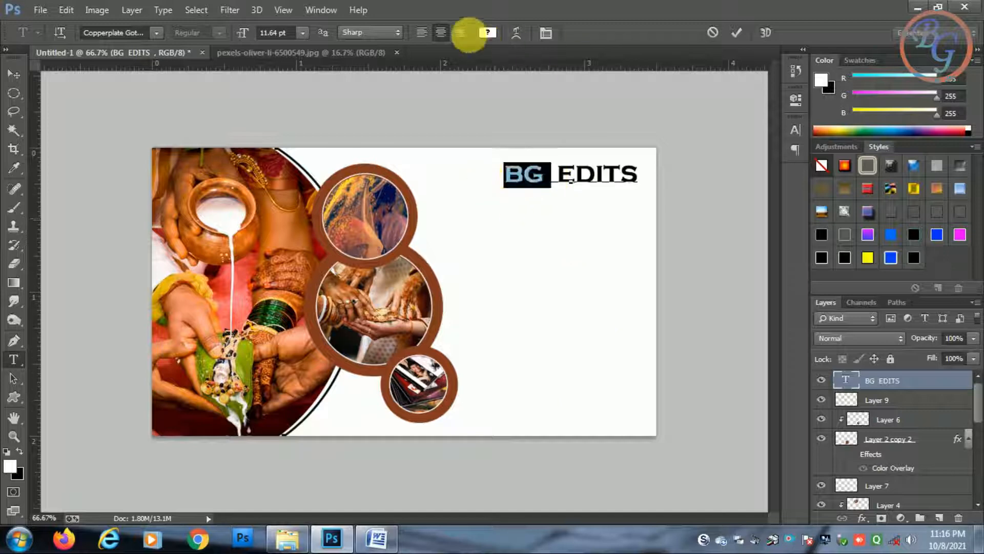
Step: Set the colour of the letters BG to light blue (#4c97f4) and commit the text
left_click(488, 32)
left_click_drag(805, 308, 804, 293)
left_click(719, 226)
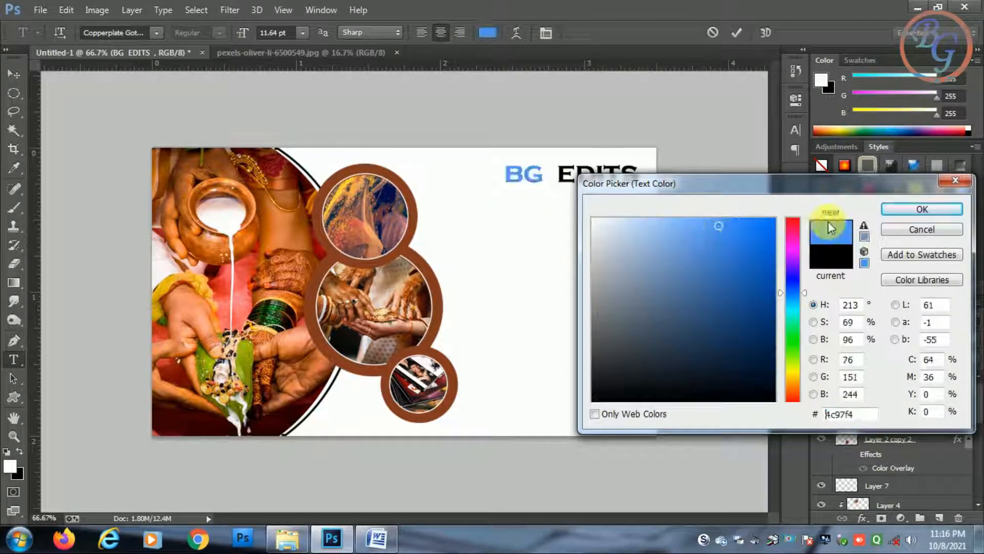
left_click(921, 210)
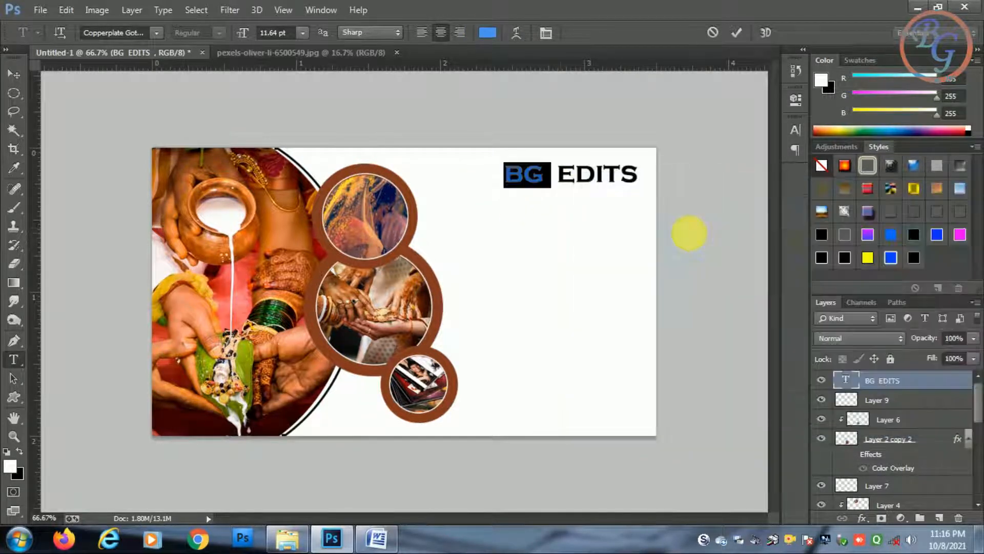
left_click(596, 196)
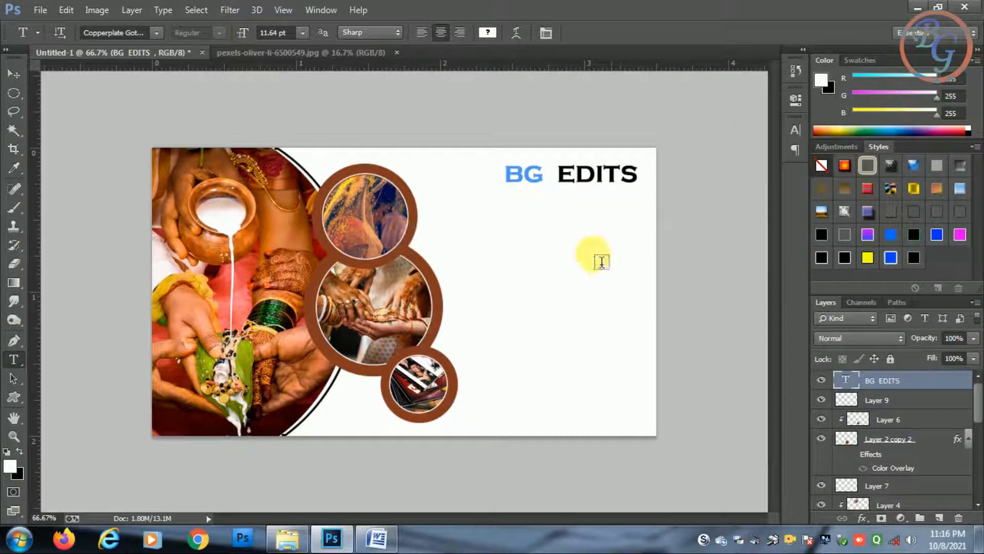
Step: Start a new text layer below BG EDITS and bring in the word Kannada copied from the Word document
left_click(507, 223)
left_click(379, 538)
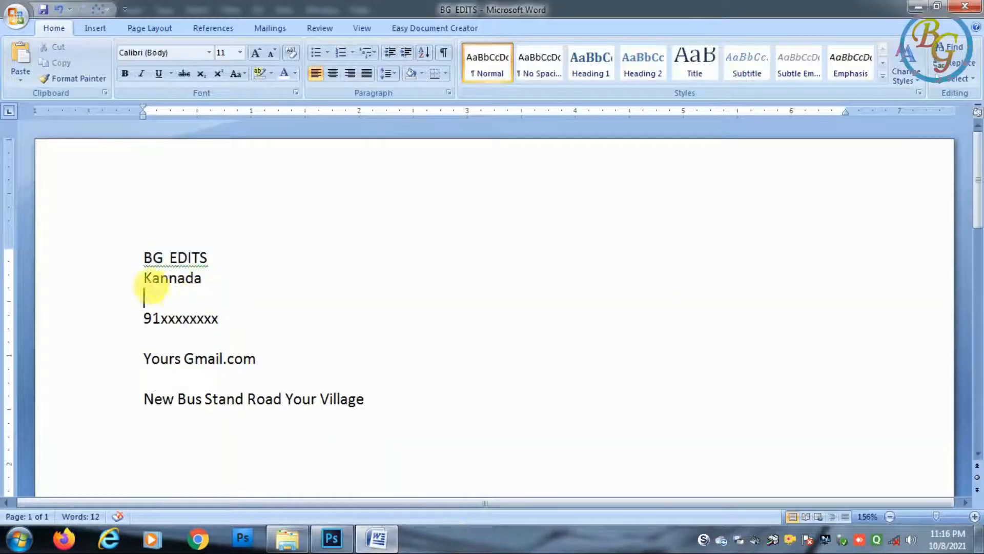
left_click_drag(144, 279, 202, 280)
left_click(331, 539)
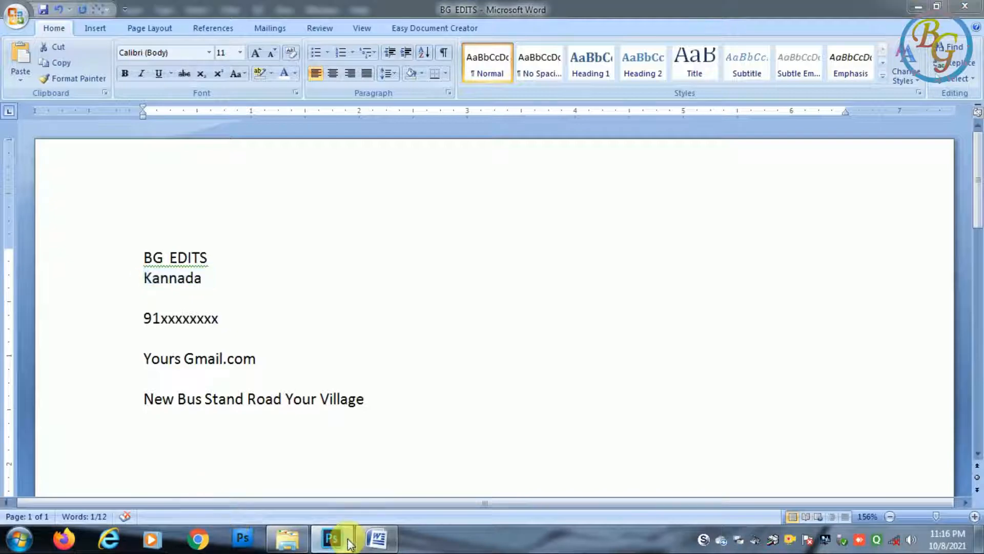
Step: Colour the Kannada text brown by sampling a circle border and move it centred directly under BG EDITS
key("ctrl+a")
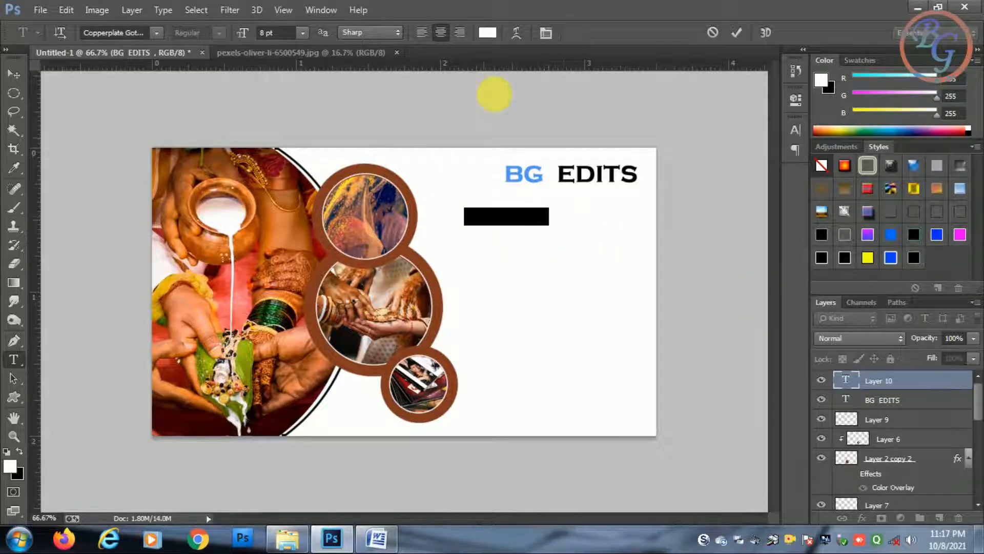
left_click(488, 33)
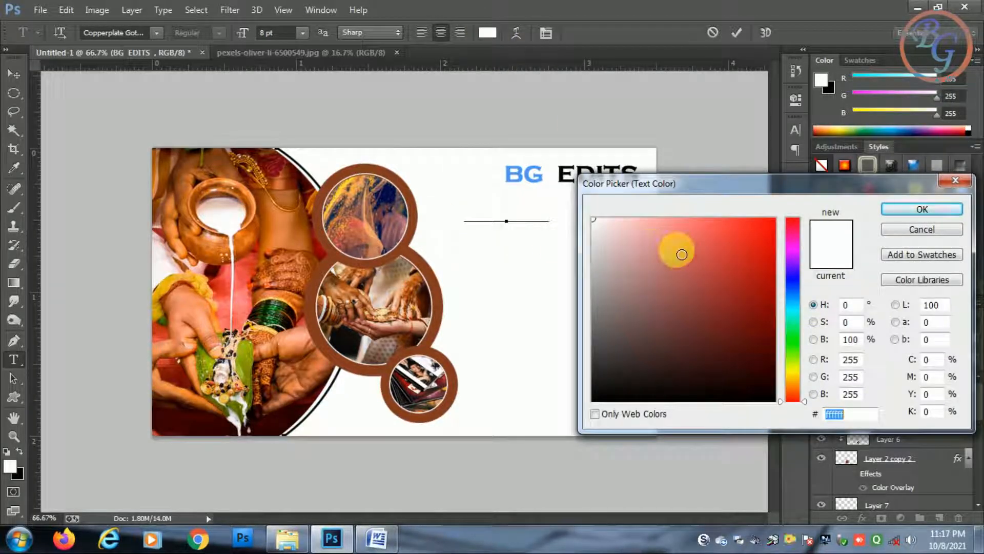
left_click(416, 249)
left_click(904, 218)
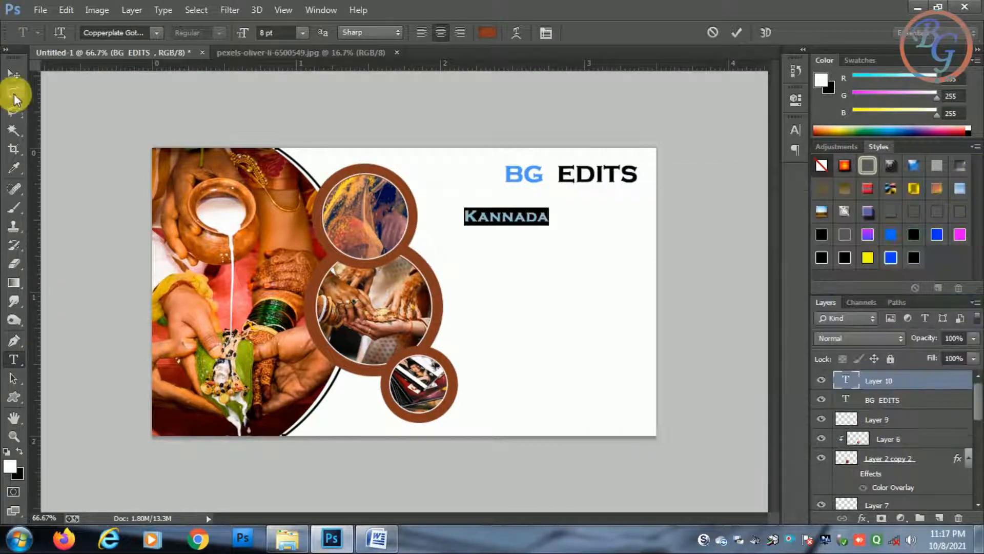
left_click(14, 74)
left_click_drag(530, 217, 589, 197)
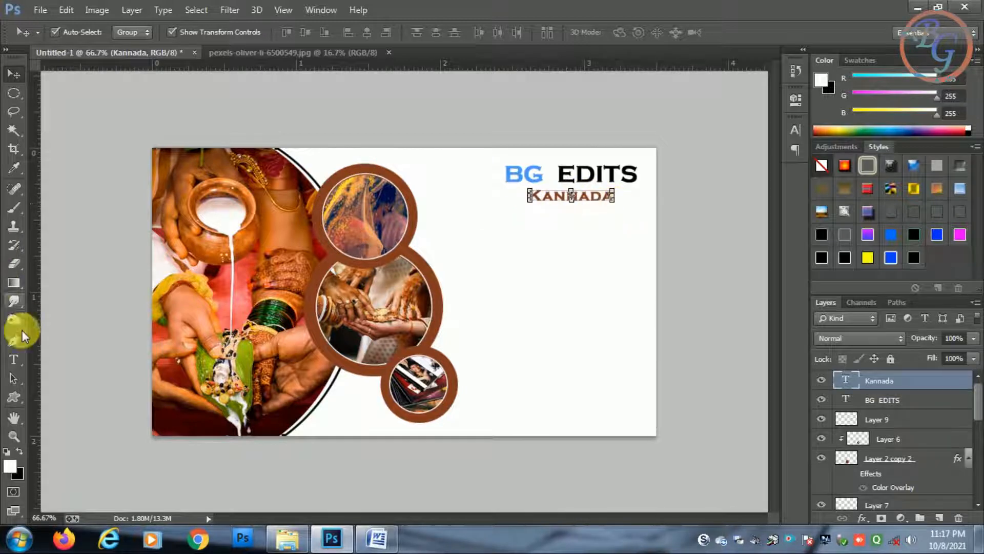
Step: Set the font of the Kannada text to Comic Sans MS
left_click(14, 358)
left_click(575, 198)
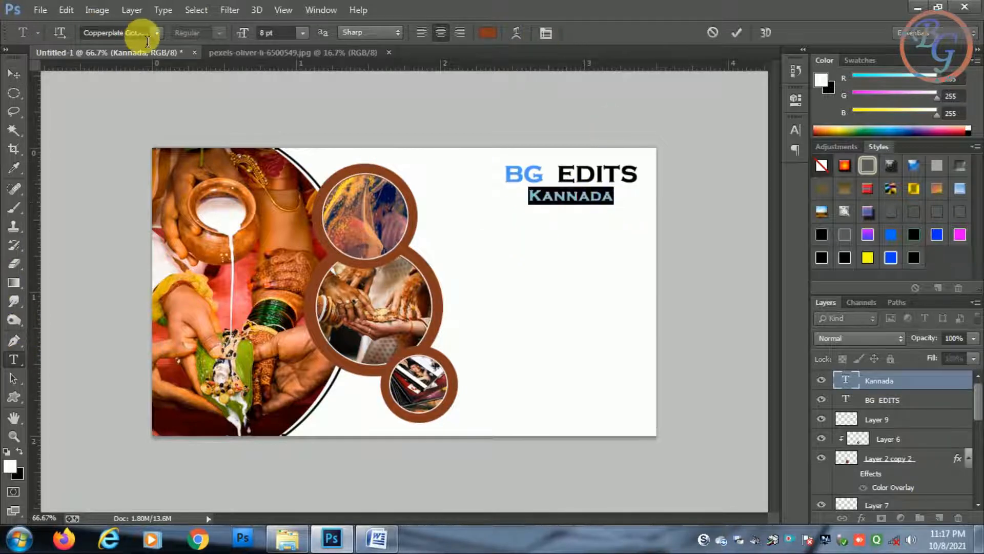
left_click(157, 33)
scroll(208, 206, "up", 3)
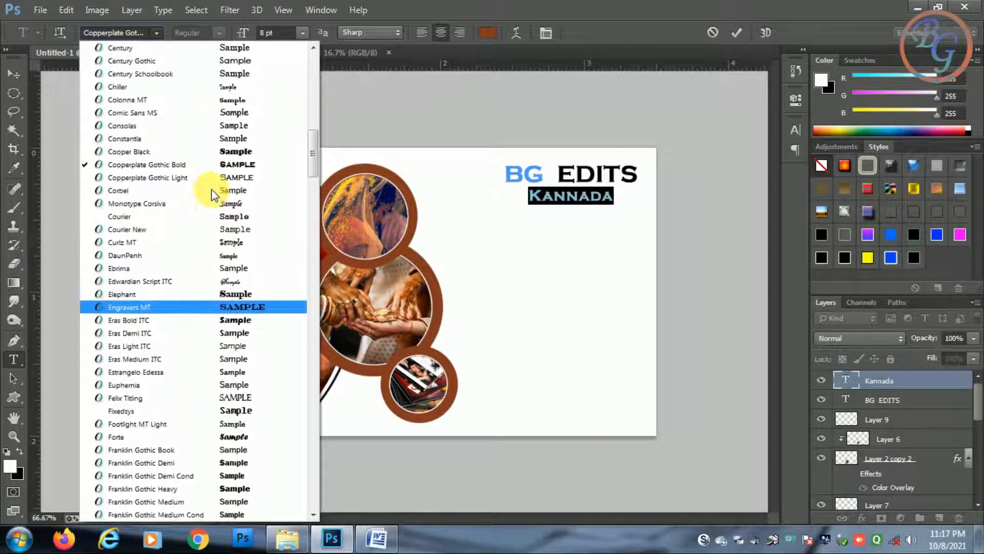
scroll(216, 194, "up", 1)
left_click(252, 152)
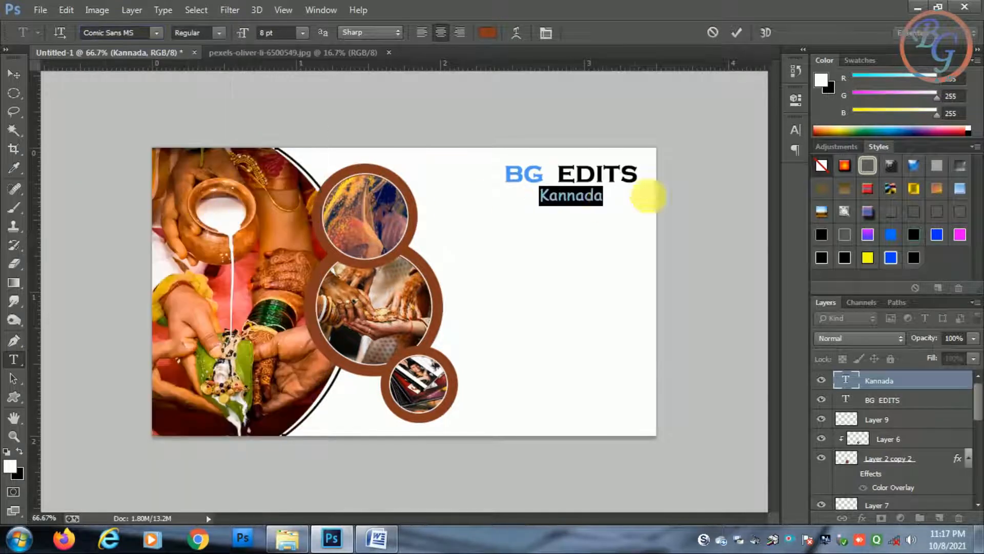
Step: Set the Kannada text's font to Arial Rounded MT Bold, commit it and recentre it under BG EDITS
left_click(156, 33)
scroll(206, 236, "up", 5)
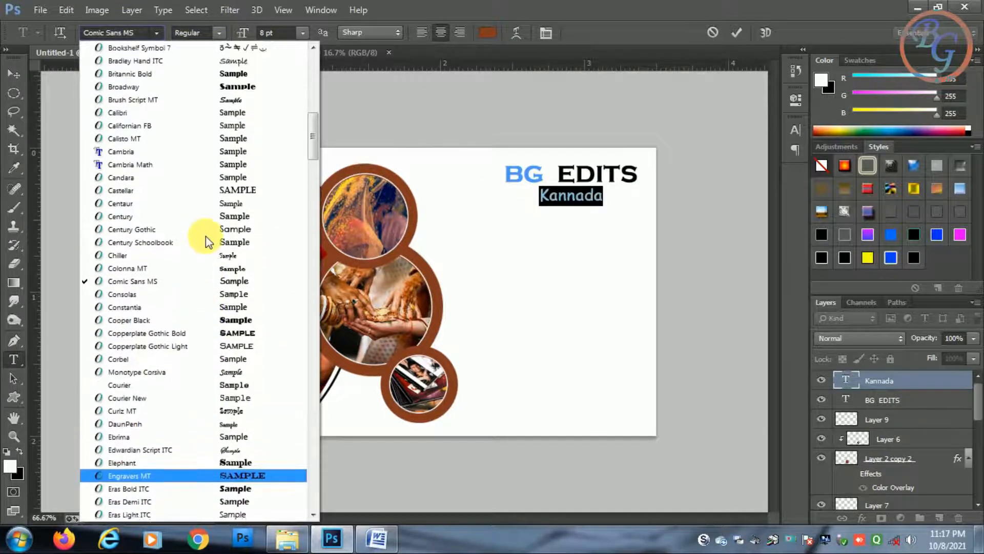
scroll(206, 241, "up", 7)
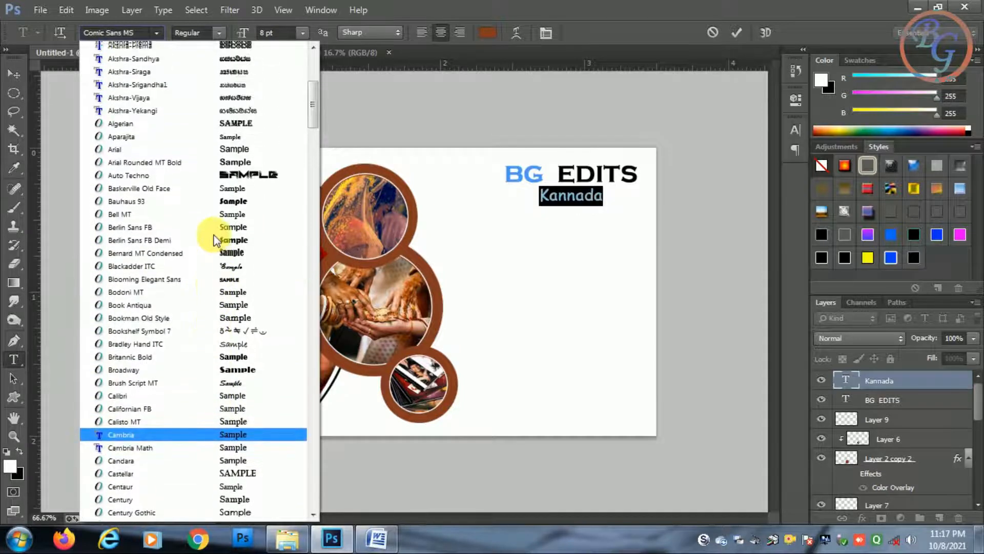
scroll(214, 240, "up", 2)
left_click(250, 229)
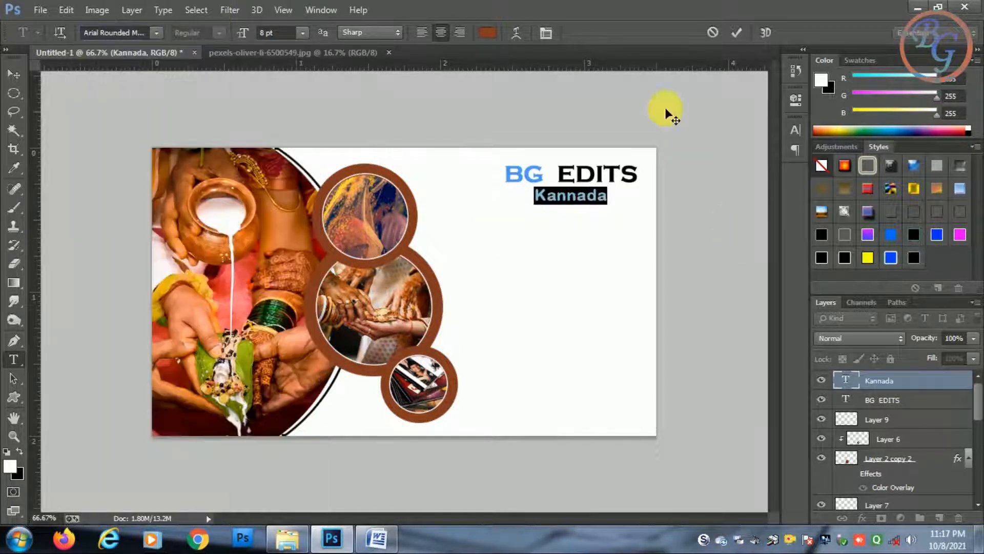
left_click(736, 34)
left_click(14, 74)
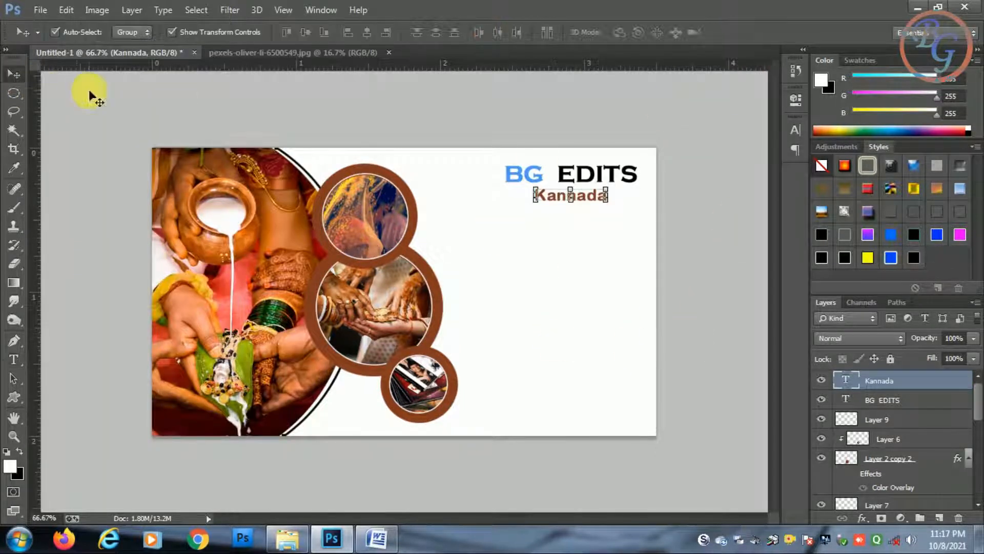
left_click(519, 280)
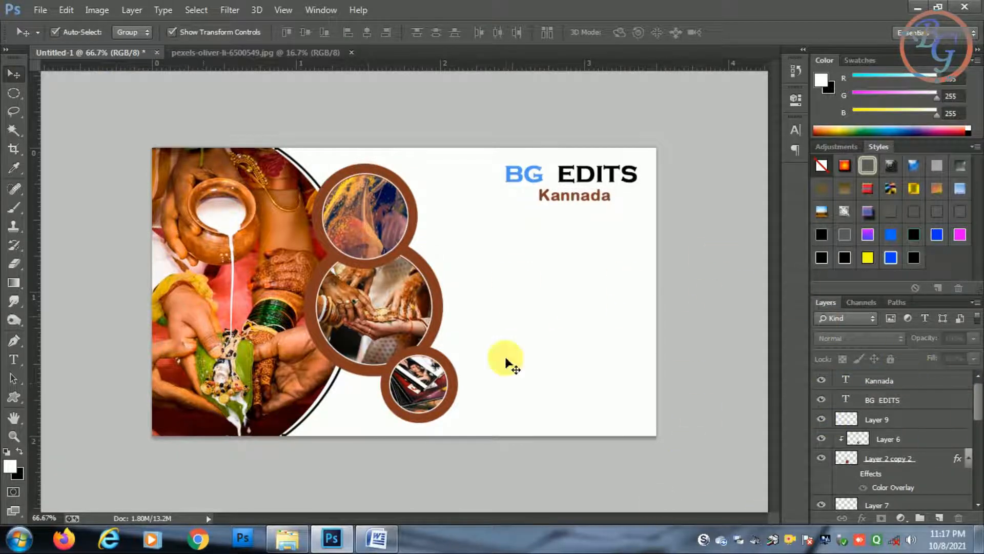
Step: Draw a telephone custom shape about 47 px square on the blank area below Kannada, near the card's right edge
left_click(14, 360)
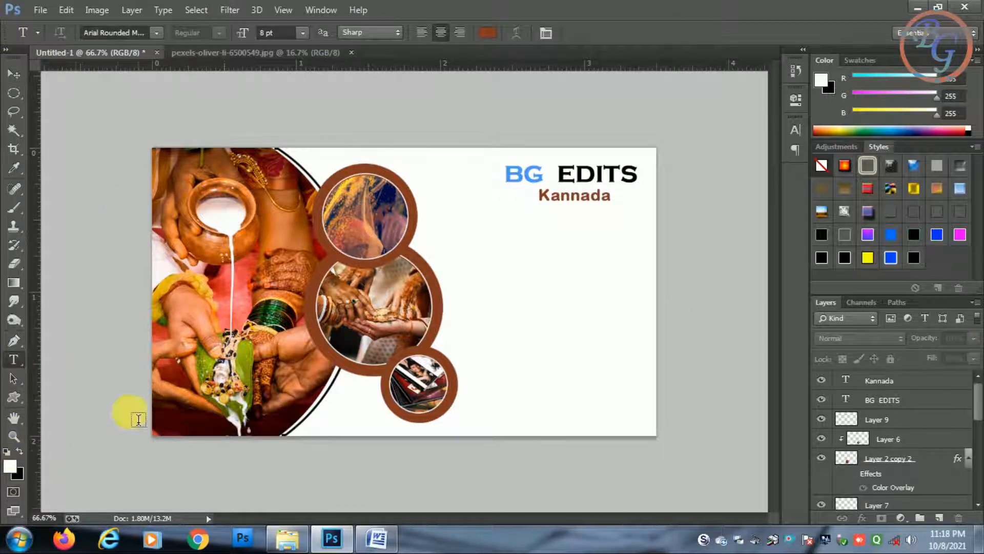
left_click(13, 403)
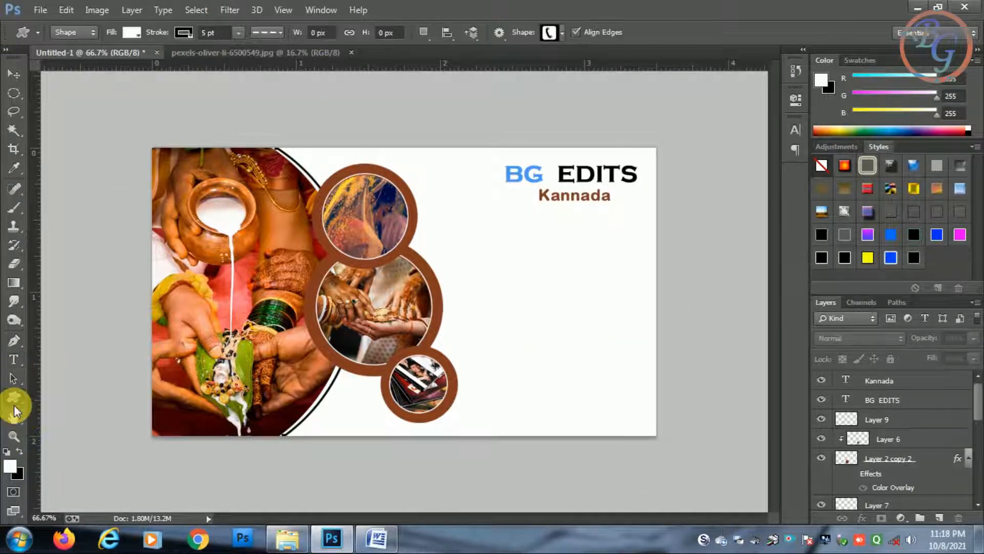
left_click(564, 33)
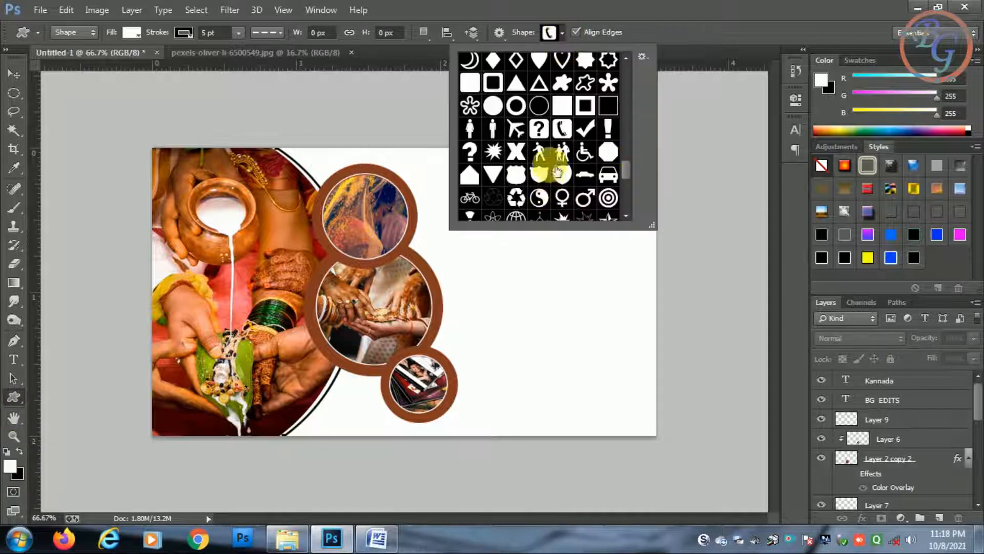
left_click(518, 282)
left_click(510, 281)
left_click(451, 234)
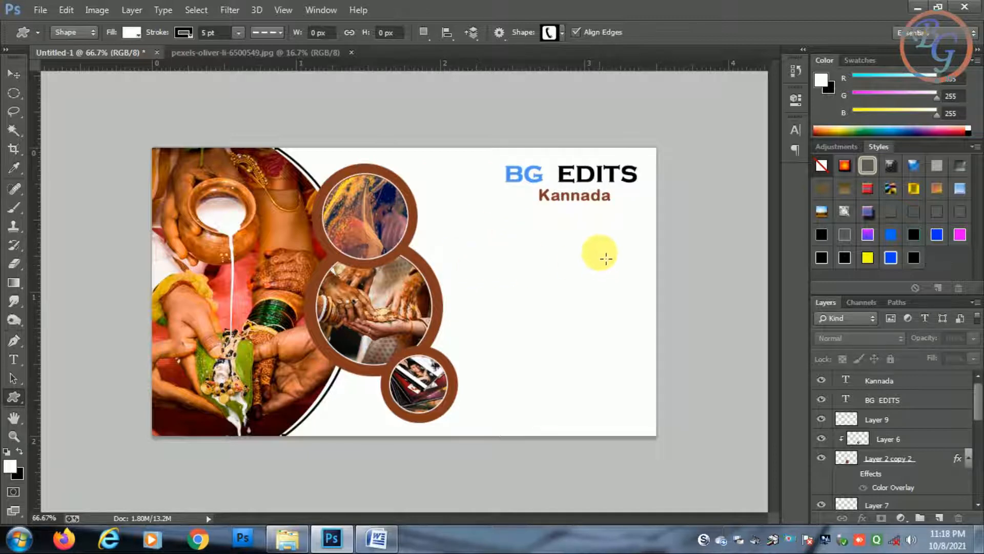
left_click_drag(610, 280, 634, 297)
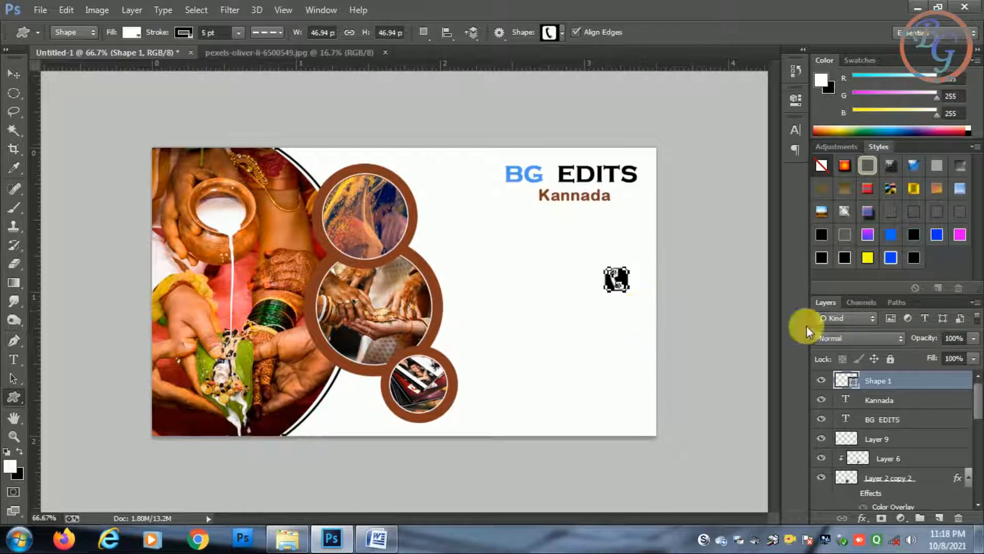
Step: Remove the telephone shape's stroke and fill it with brown
left_click(191, 39)
left_click(124, 60)
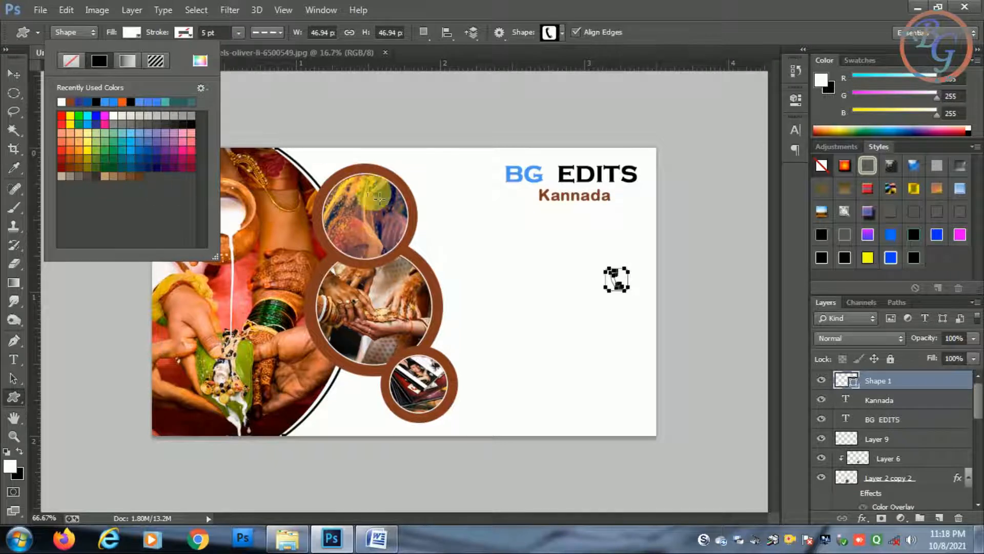
left_click(84, 177)
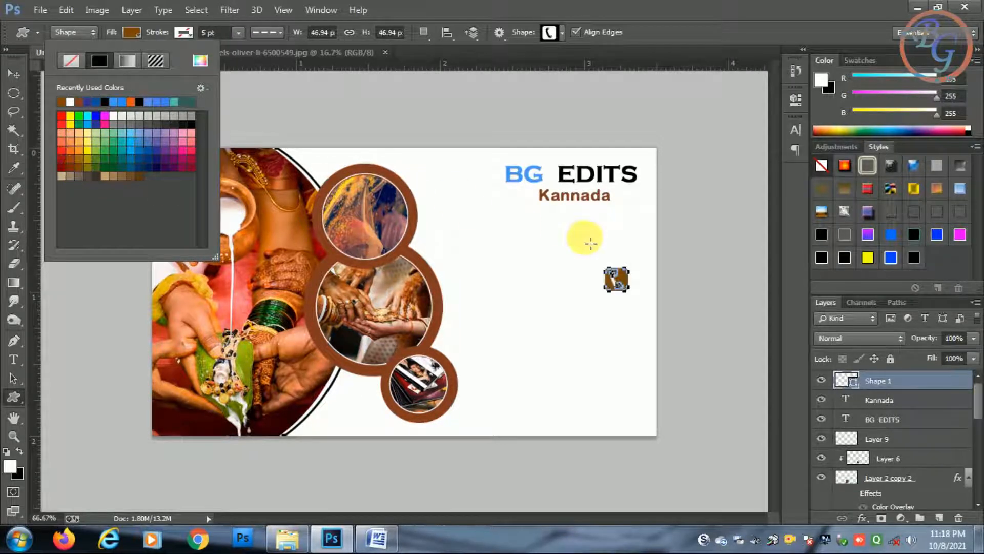
left_click(663, 294)
left_click(663, 294)
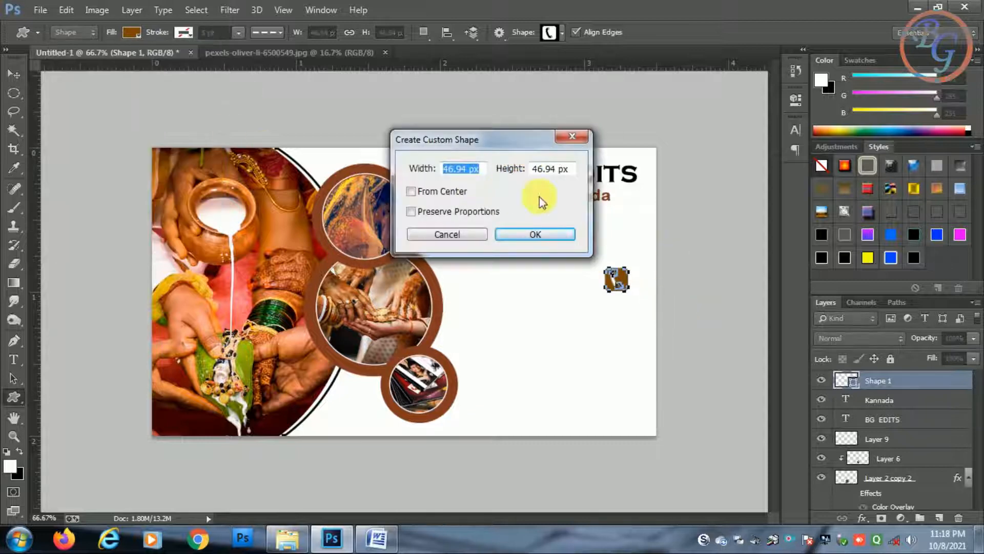
left_click(447, 234)
Step: Move the telephone icon slightly closer to the card's right edge
left_click(14, 74)
left_click(636, 277, "ctrl")
left_click_drag(622, 291, 638, 289)
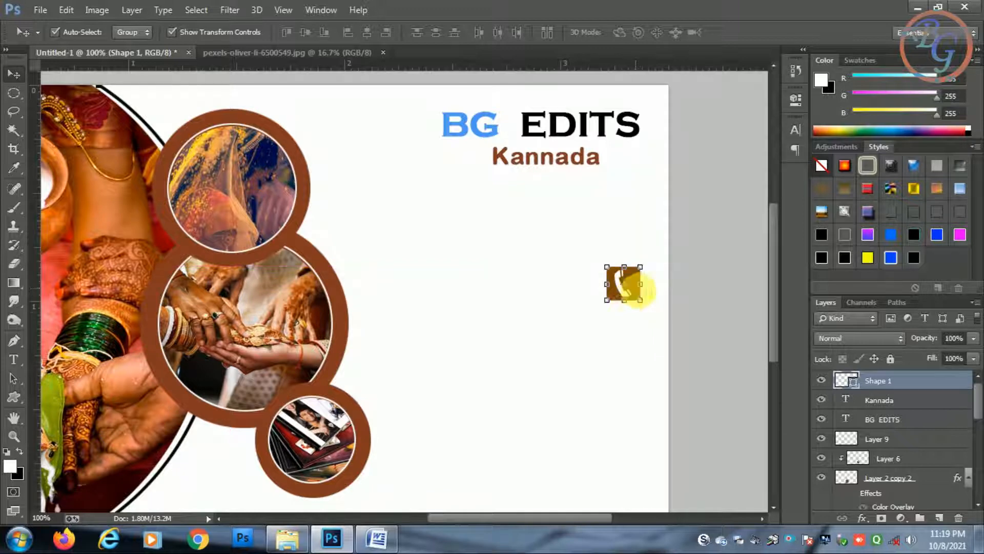
left_click(630, 318, "ctrl+alt")
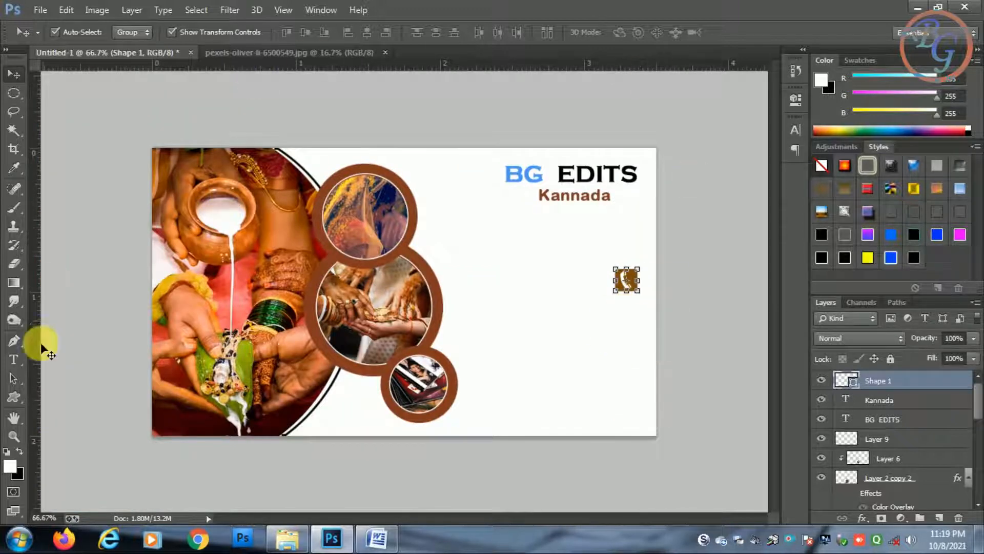
Step: Draw an envelope custom shape about 55 by 50 px below the telephone icon, with brown fill and no stroke
left_click(15, 396)
left_click(560, 33)
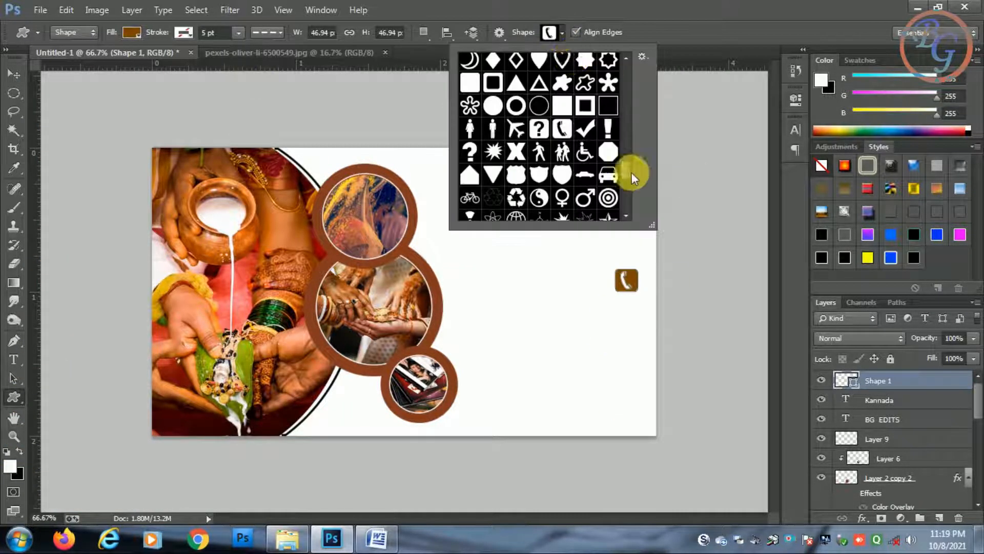
scroll(630, 185, "down", 3)
scroll(629, 195, "down", 1)
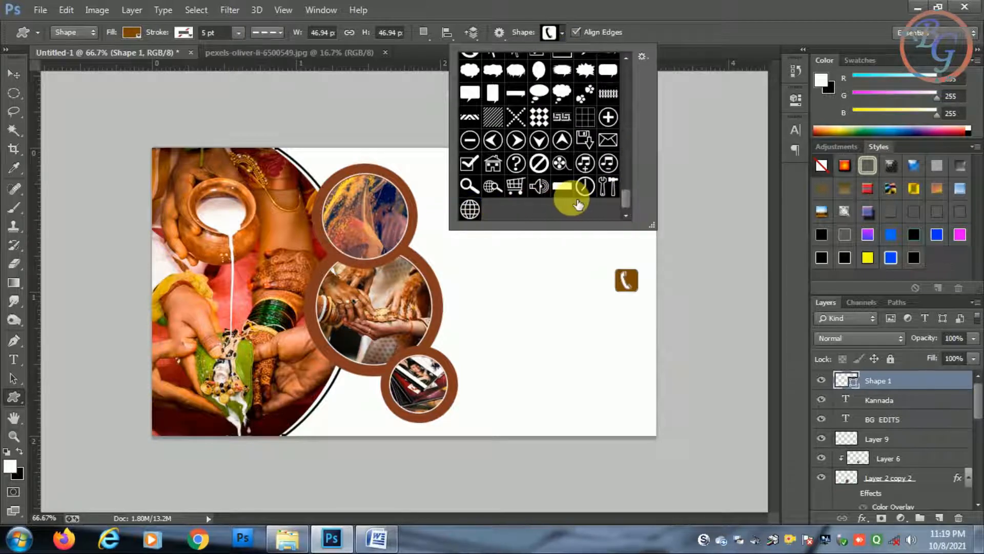
left_click(608, 140)
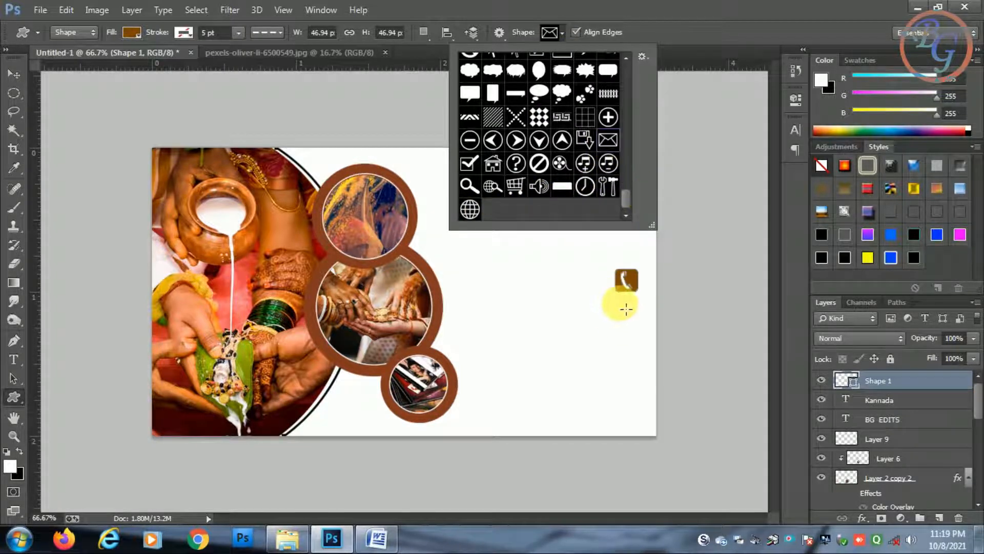
left_click_drag(621, 303, 647, 328)
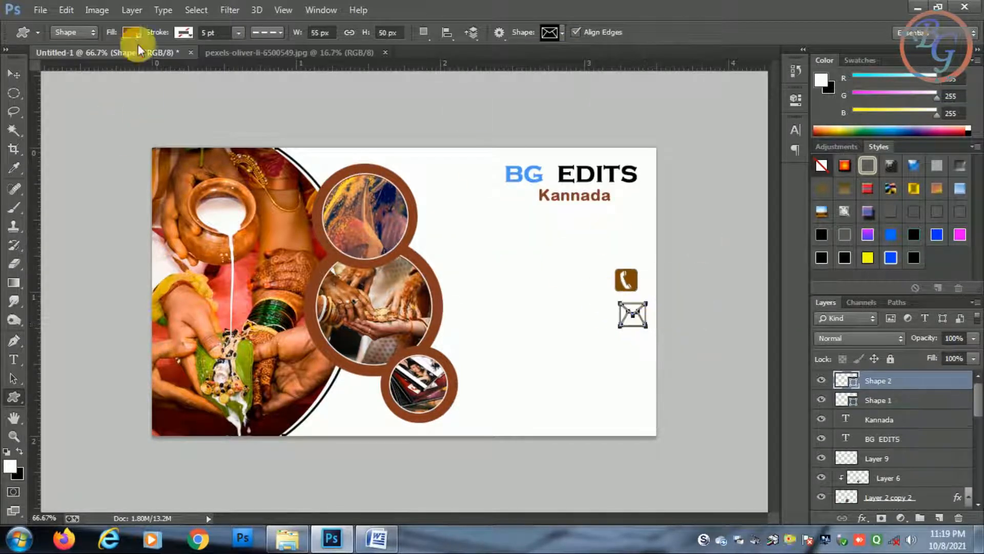
left_click(132, 32)
left_click(180, 33)
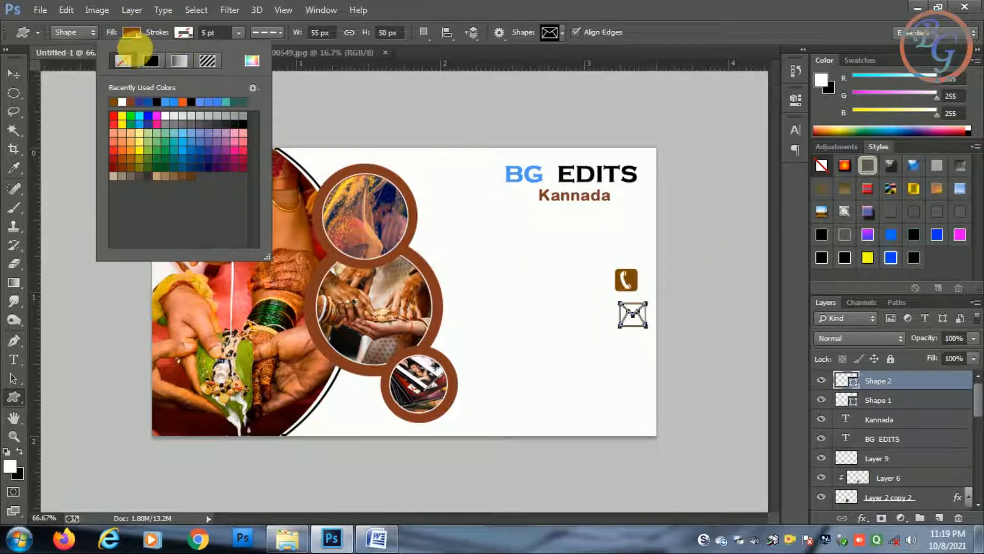
left_click(685, 312)
left_click(448, 231)
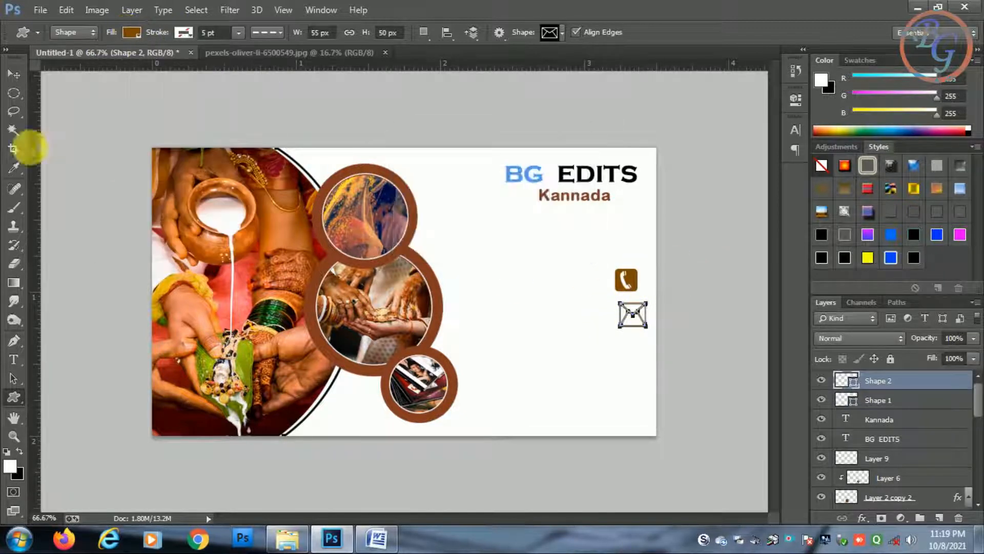
Step: Scale the envelope icon down to the telephone icon's width and align it directly beneath that icon
left_click(14, 74)
scroll(647, 314, "up", 2)
left_click_drag(646, 340, 534, 358)
left_click_drag(530, 300, 524, 308)
left_click_drag(509, 341, 491, 350)
key("Return")
key("ctrl+minus")
key("ctrl+minus")
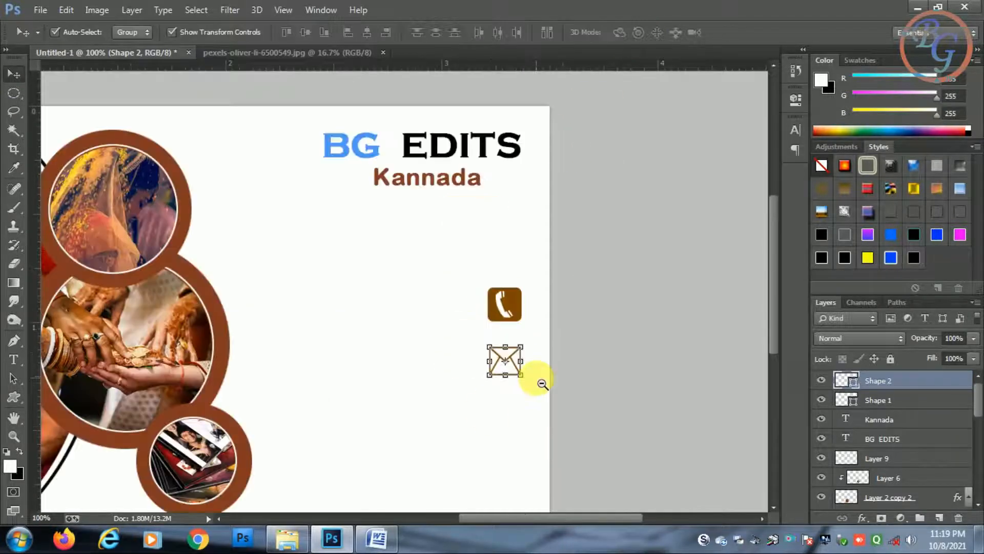
Step: Draw a globe custom shape about 51 by 54 px below the envelope icon
left_click(14, 397)
left_click(560, 33)
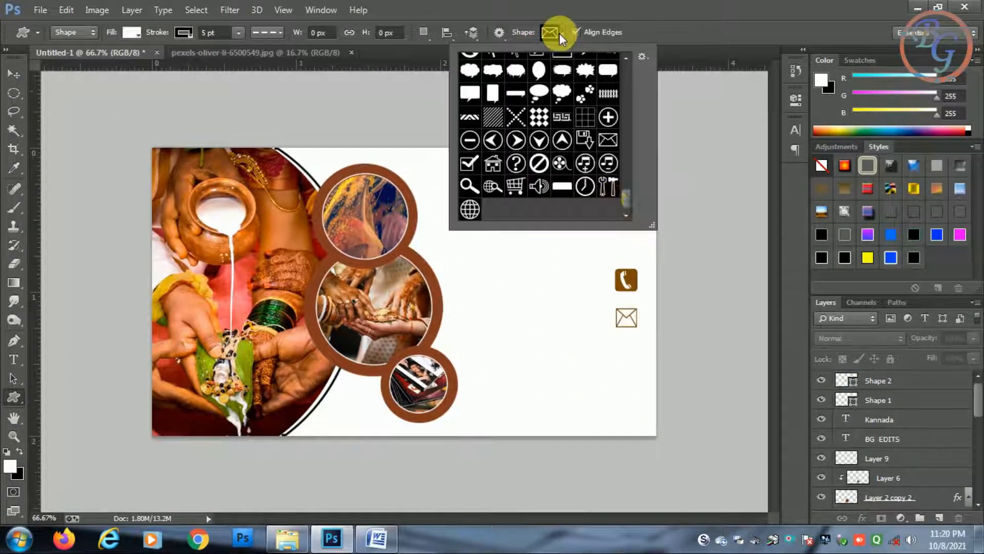
left_click(470, 209)
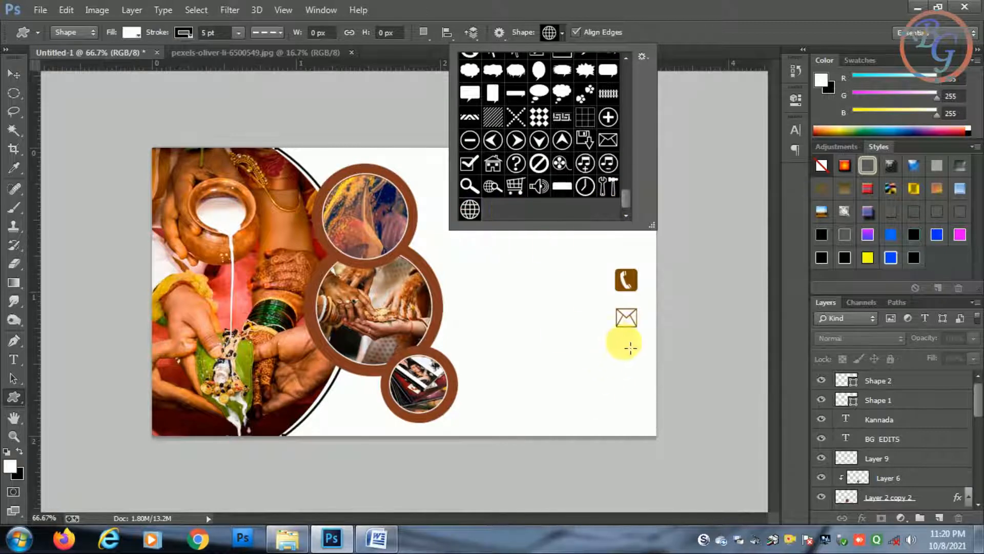
mouse_move(619, 338)
left_mouse_down()
mouse_move(652, 370)
mouse_move(645, 365)
left_mouse_up()
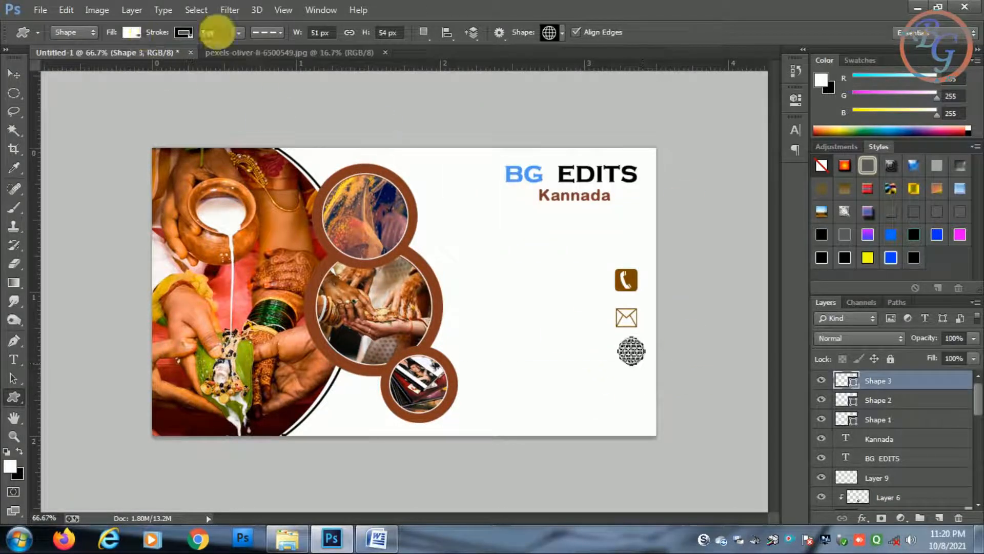
Step: Remove the globe shape's stroke and fill it with the same brown as the other icons
left_click(184, 32)
left_click(119, 64)
left_click(132, 32)
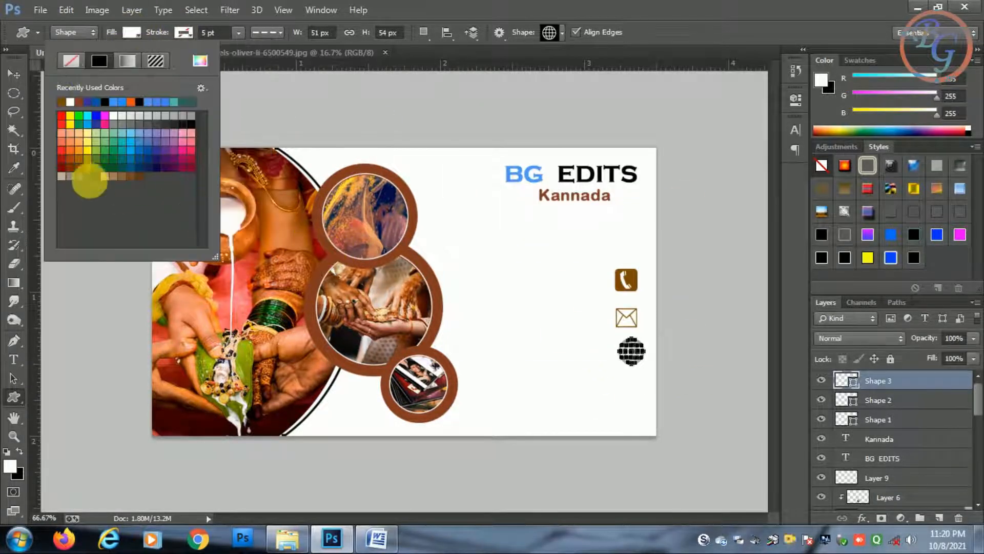
left_click(76, 168)
Step: Align the globe icon beneath the envelope icon, spacing it like the icons above
left_click(13, 74)
scroll(653, 343, "up", 1)
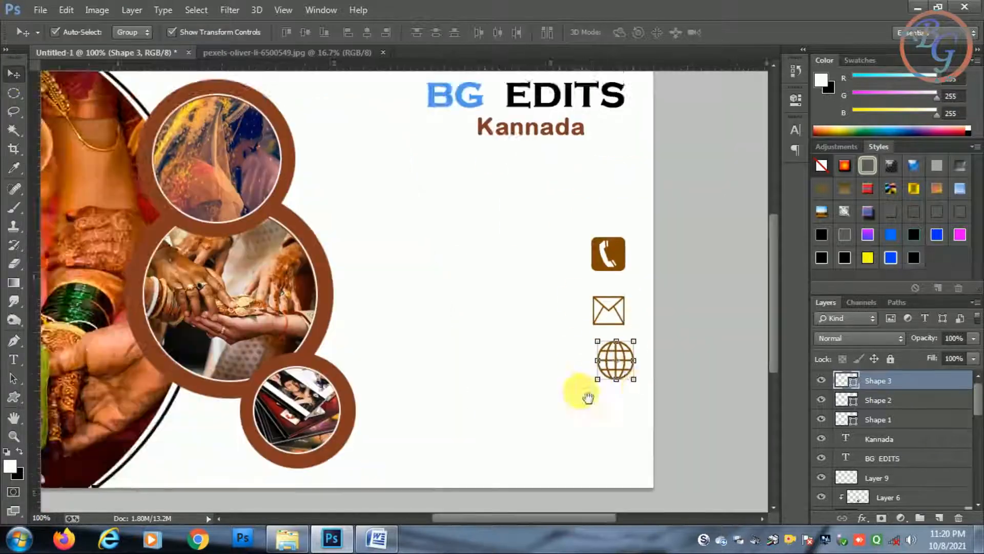
left_click_drag(587, 395, 485, 367)
left_click(483, 299)
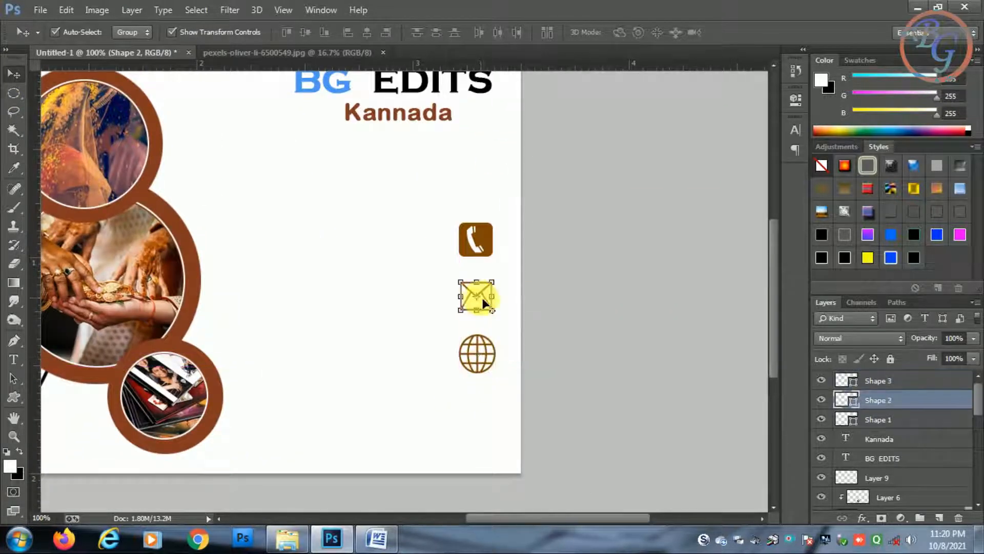
left_click_drag(483, 299, 485, 308)
left_click(478, 365)
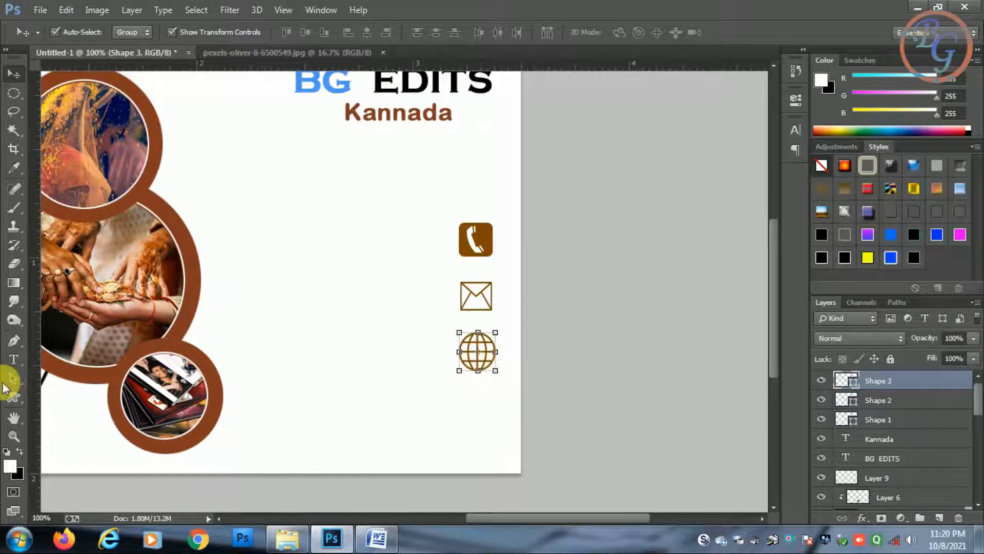
Step: Draw a brown house custom shape about 50 by 47 px below the globe icon
left_click(12, 396)
left_click(562, 33)
left_click(493, 163)
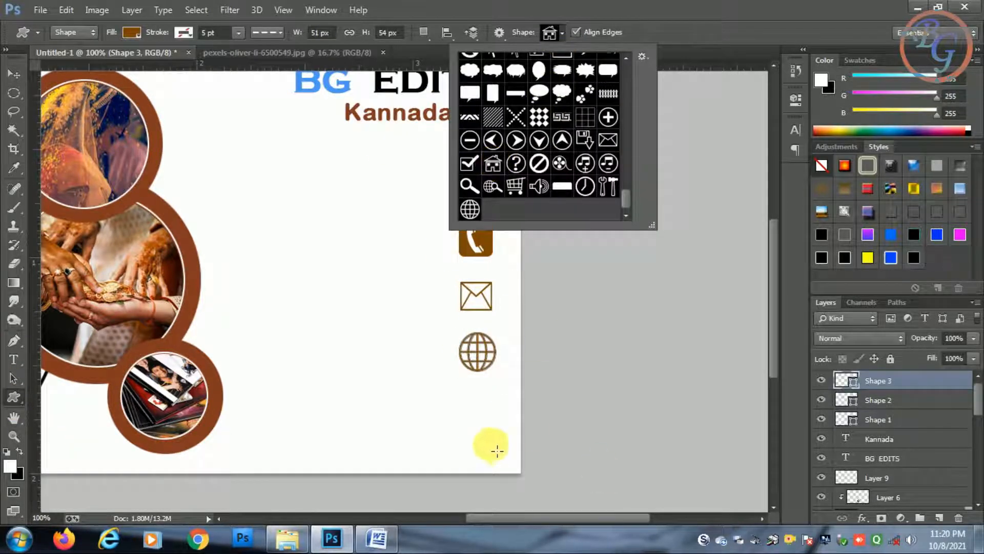
left_click_drag(465, 403, 504, 440)
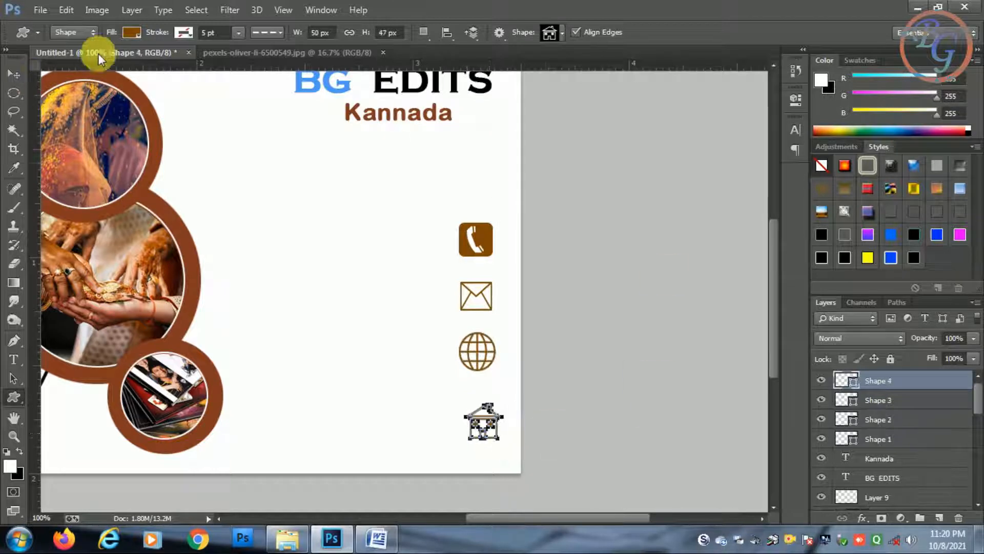
Step: Scale the house icon down slightly and move it up closer beneath the globe icon
left_click(14, 74)
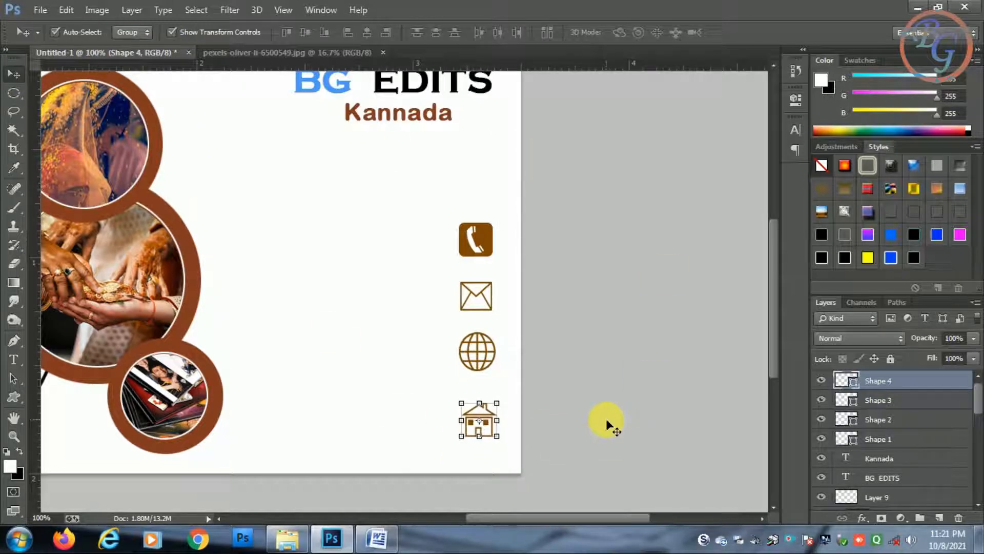
key("Up")
key("Up")
key("Up")
key("Up")
key("Up")
key("Up")
key("Up")
key("Up")
key("Up")
key("Up")
key("Up")
key("Up")
key("Up")
key("Up")
key("Up")
key("Up")
key("Up")
Step: Nudge the globe and envelope icons down slightly to even out the spacing of the icon column
left_click(477, 353)
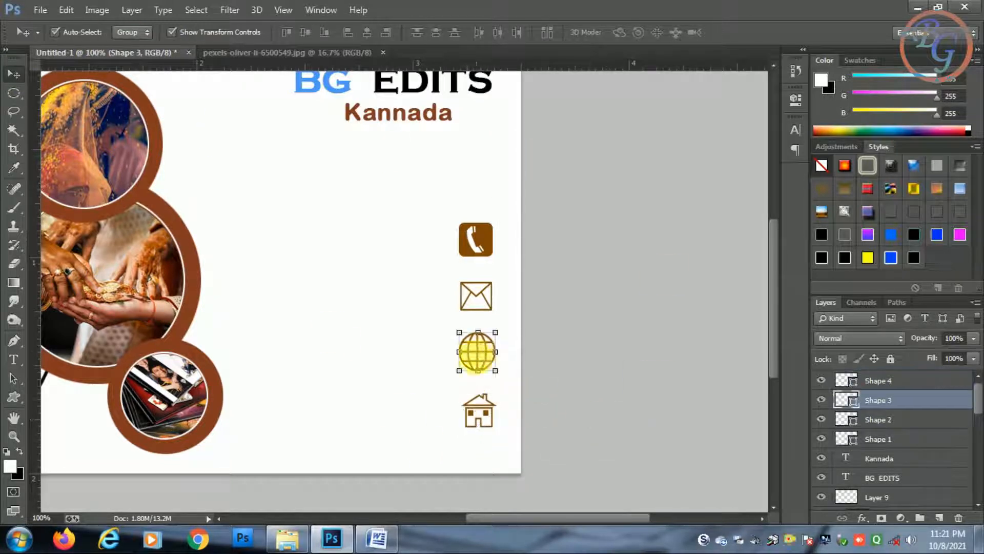
left_click(482, 297)
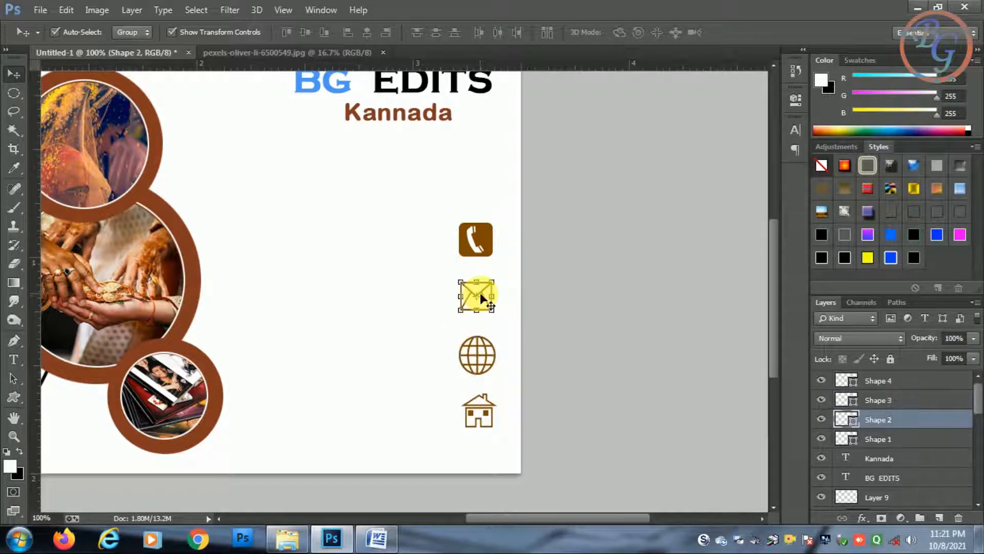
left_click(484, 235)
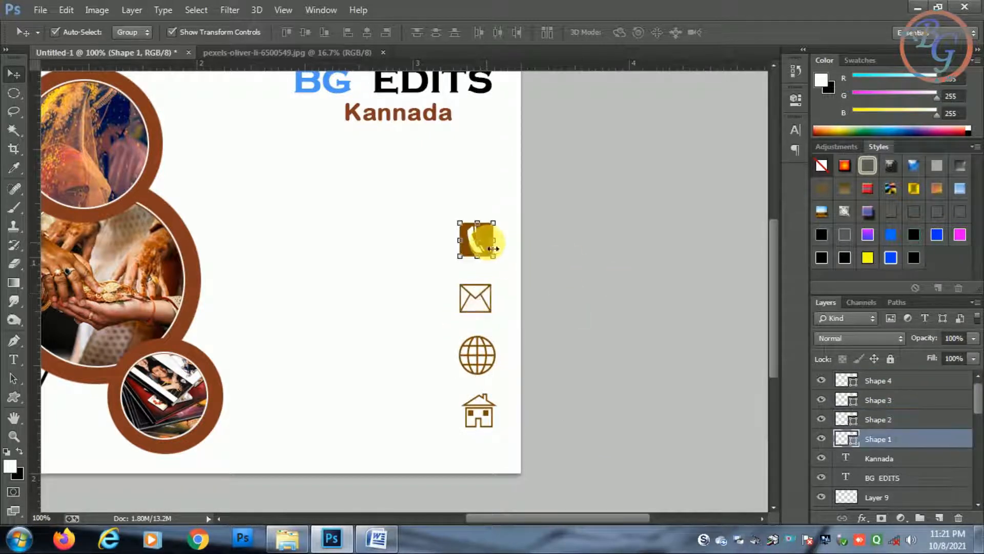
Step: Nudge the phone icon slightly down at the head of the icon column
left_click_drag(484, 235, 485, 237)
left_click(622, 415)
key("ctrl+0")
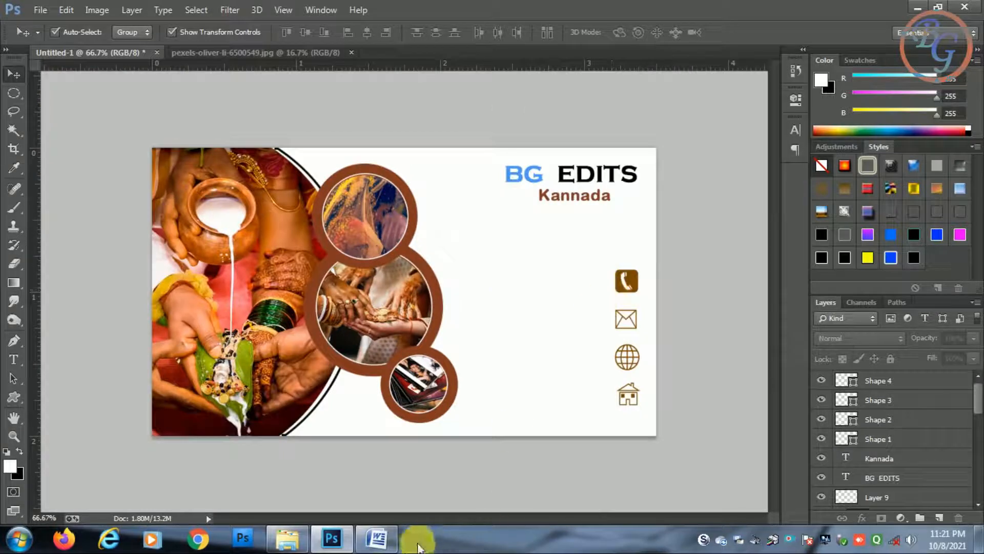
Step: Copy the placeholder phone number from the BG EDITS Word document and paste it as new text beside the phone icon in Photoshop
left_click(377, 538)
left_click_drag(145, 318, 229, 327)
key("ctrl+c")
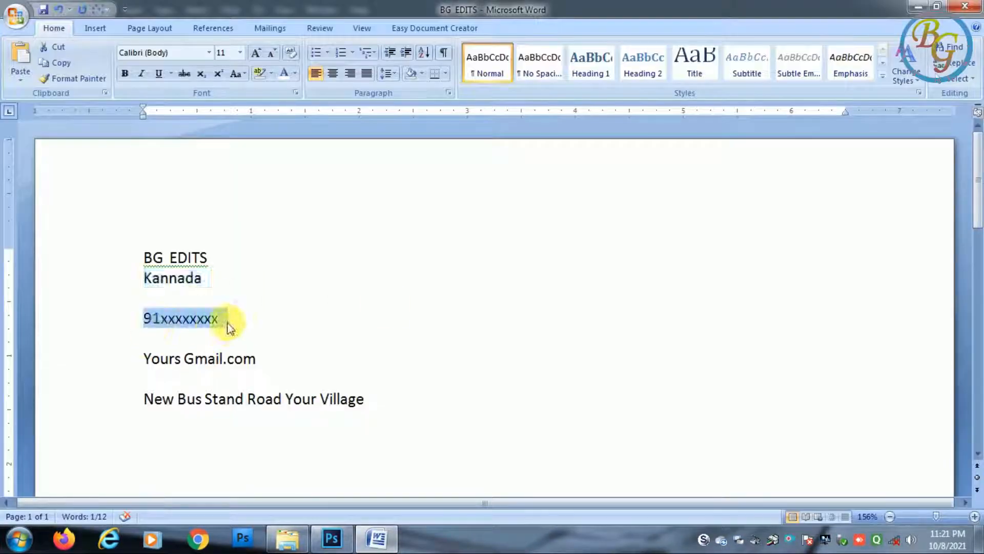
left_click(352, 547)
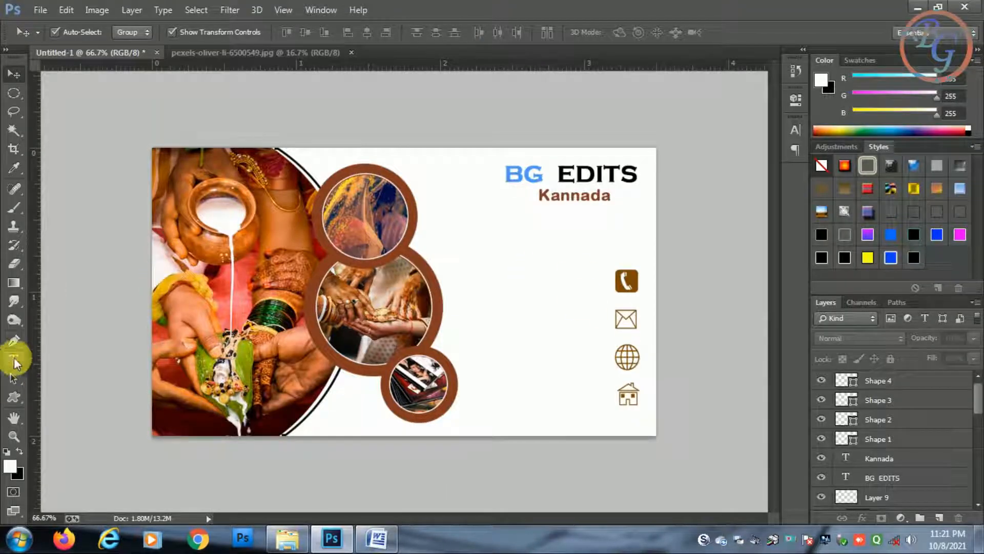
left_click(14, 359)
left_click(546, 290)
key("ctrl+v")
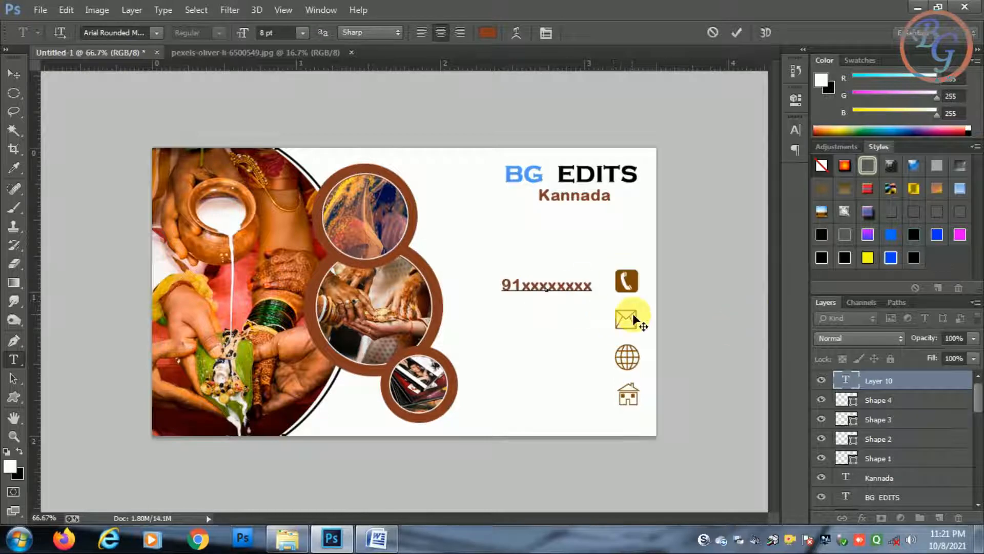
Step: Change the phone number text's font to Bell MT
left_click_drag(593, 286, 488, 293)
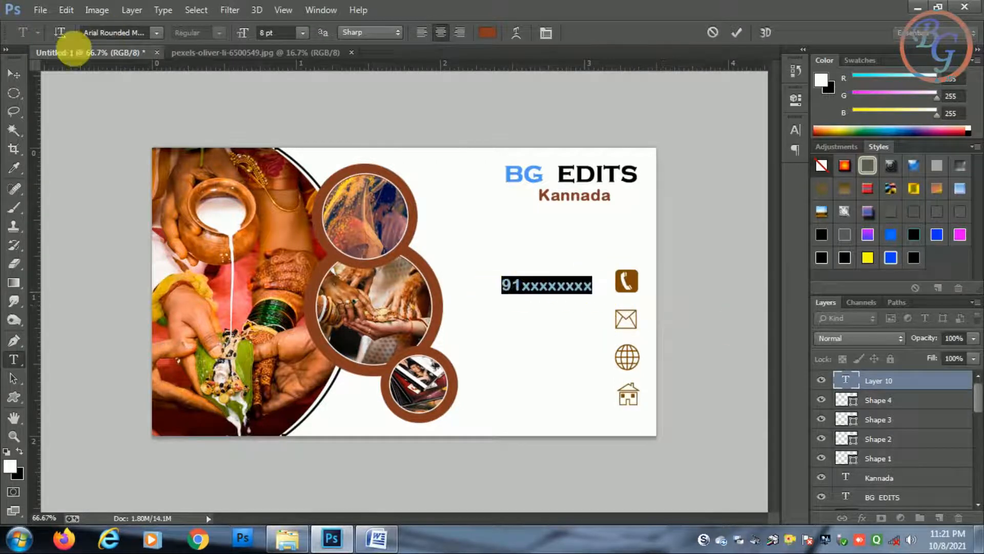
left_click(156, 33)
scroll(236, 295, "up", 7)
scroll(265, 302, "up", 3)
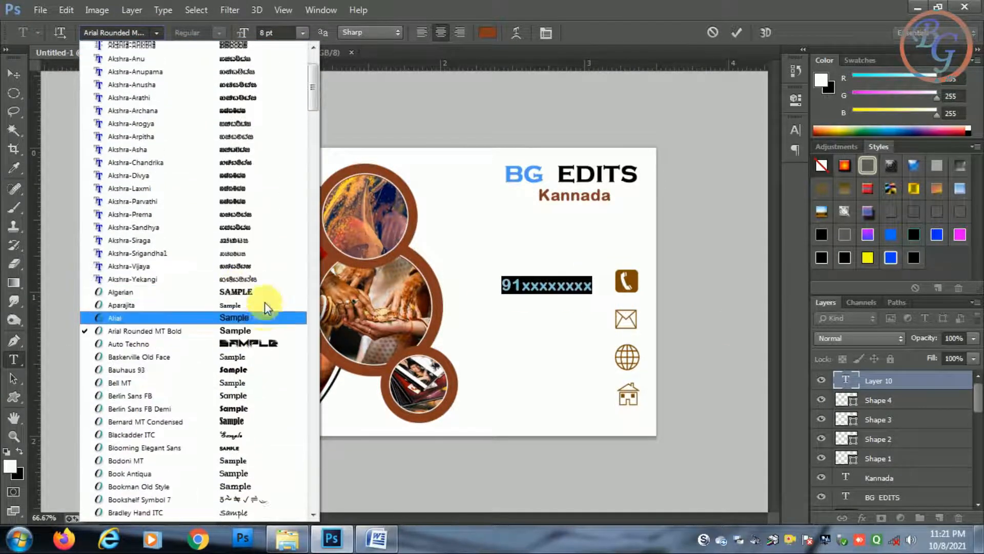
scroll(265, 303, "down", 5)
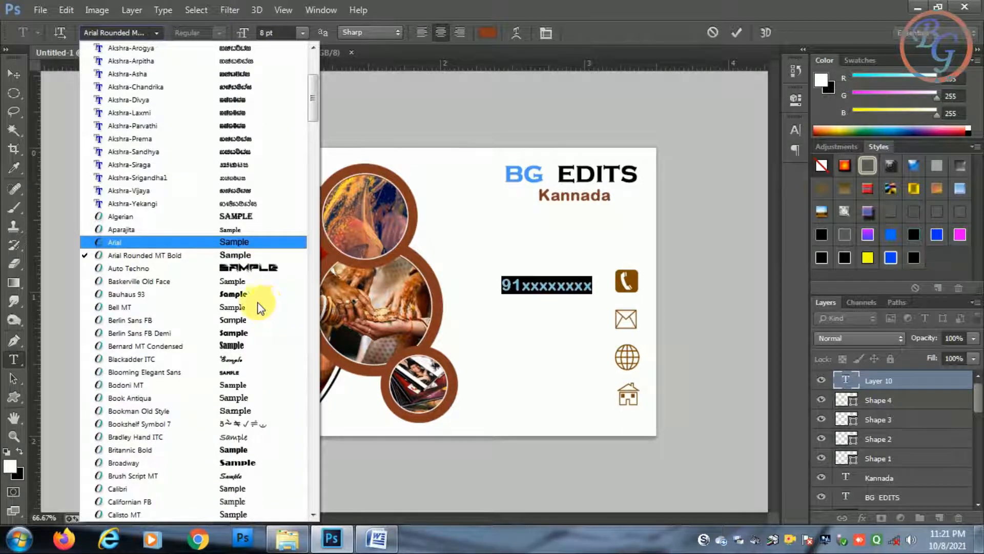
left_click(261, 308)
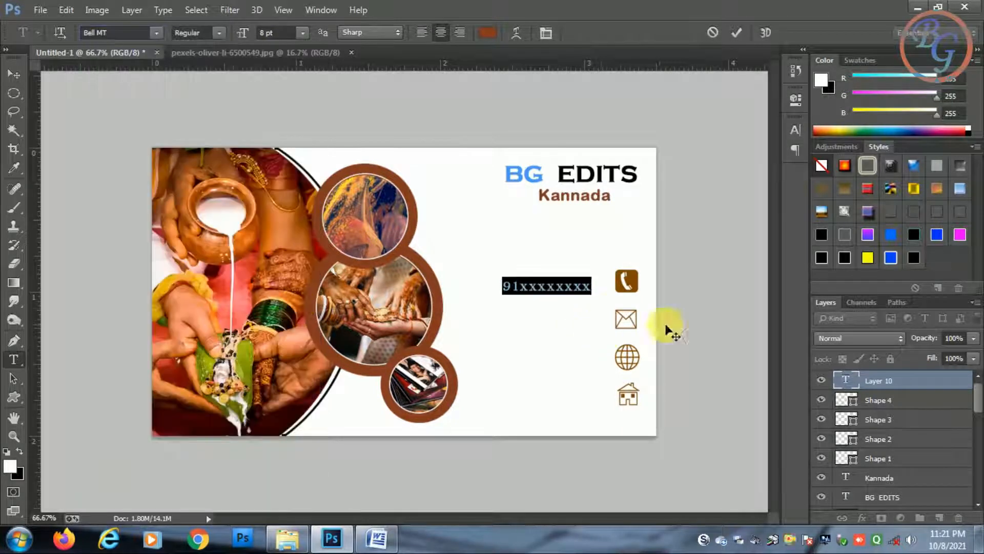
left_click(734, 27)
Step: Set the phone number text's colour to black (000000)
left_click(564, 300)
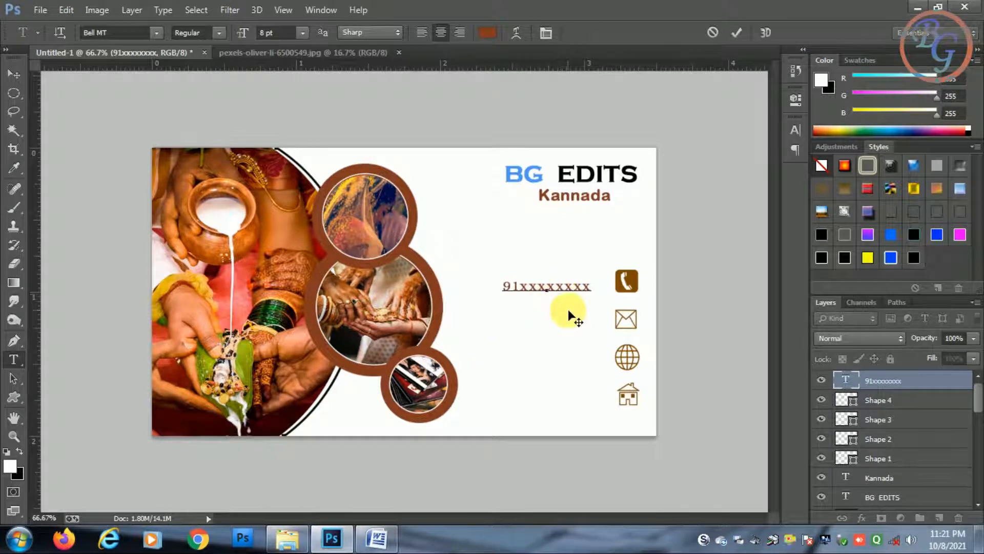
left_click(487, 33)
left_click_drag(650, 301, 595, 400)
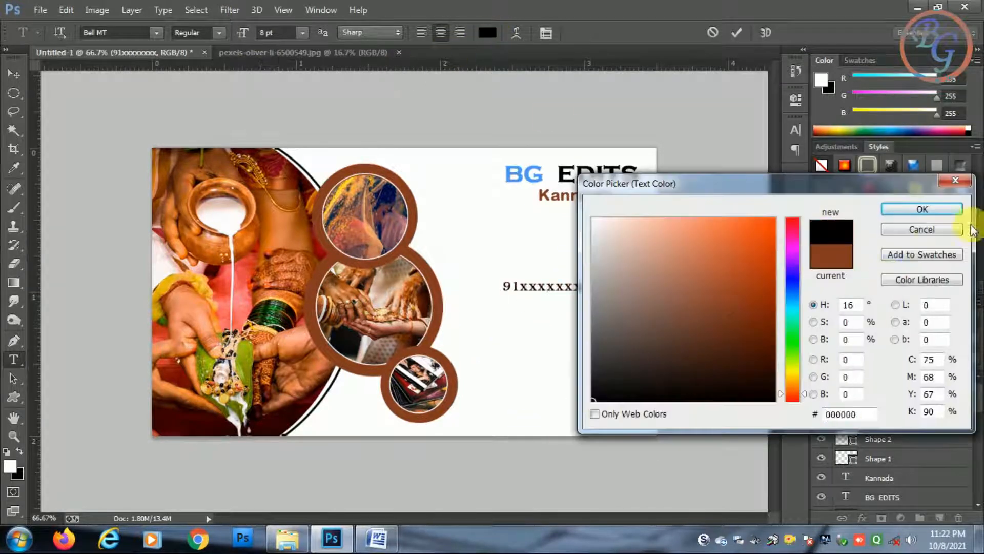
left_click(897, 210)
left_click(737, 33)
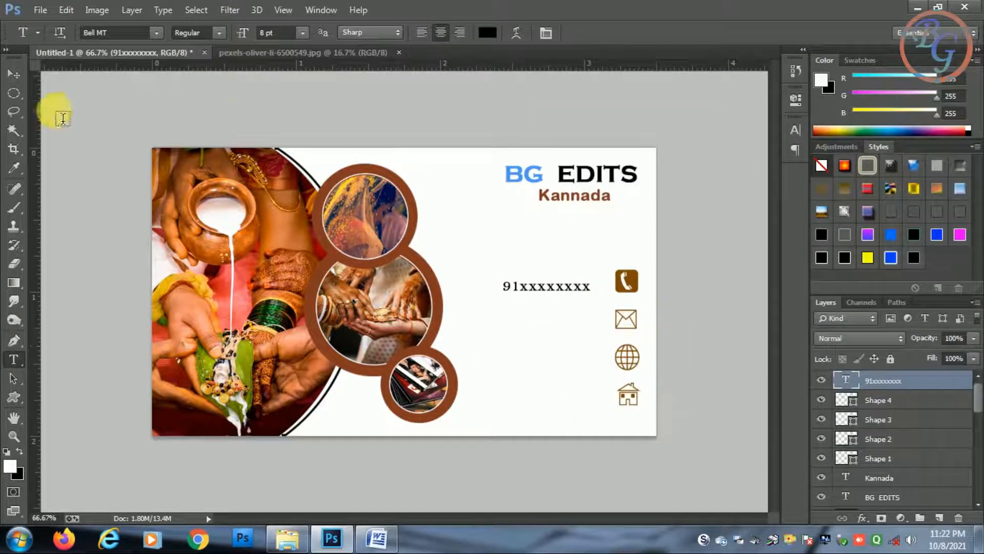
Step: Enlarge the phone number text to 8.75 pt beside its icon and duplicate it beside the envelope, globe and house icons
left_click(14, 74)
left_click_drag(591, 282, 564, 400)
key("Return")
Step: Replace the text beside the envelope icon with "Yours Gmail.com" copied from the Word document
left_click(563, 318)
left_click(377, 538)
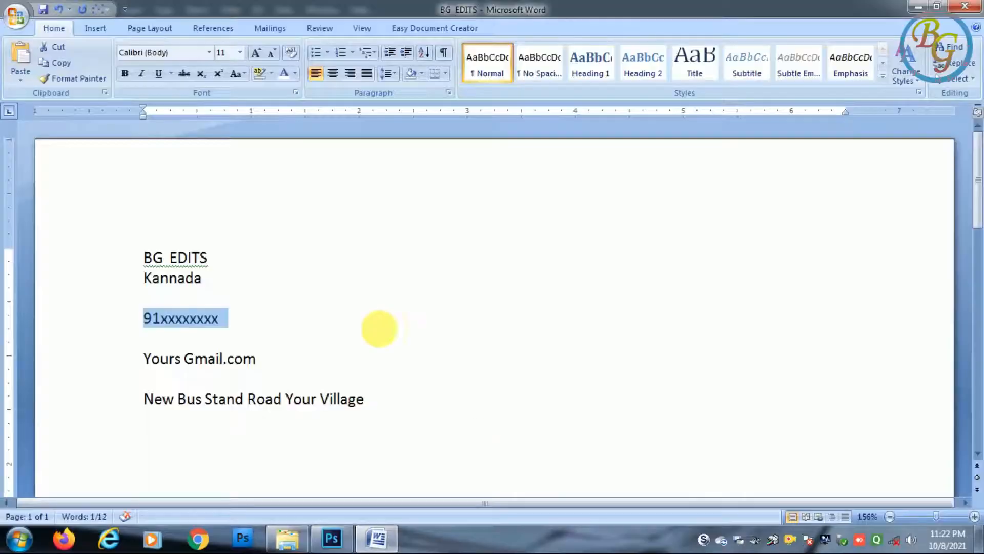
left_click_drag(144, 361, 264, 361)
key("ctrl+c")
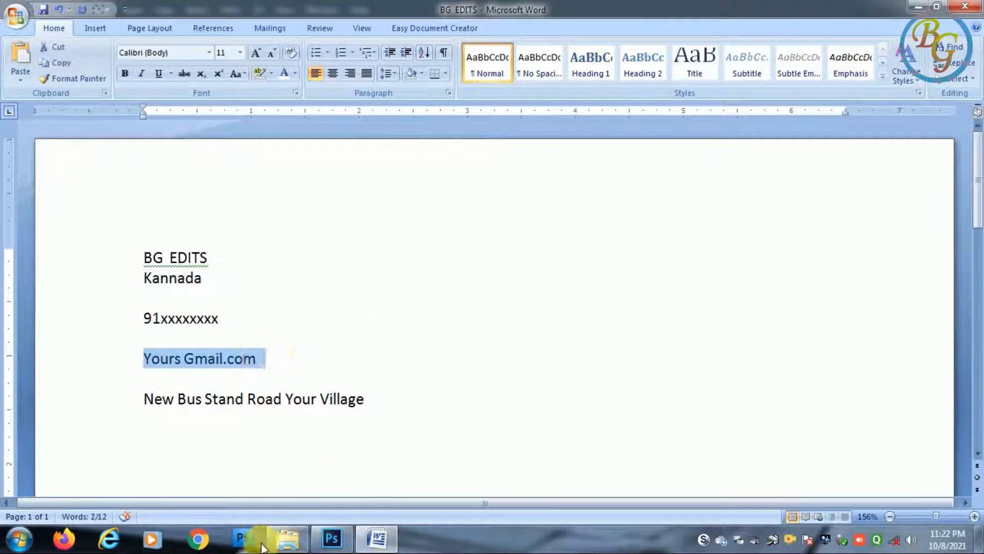
left_click(332, 538)
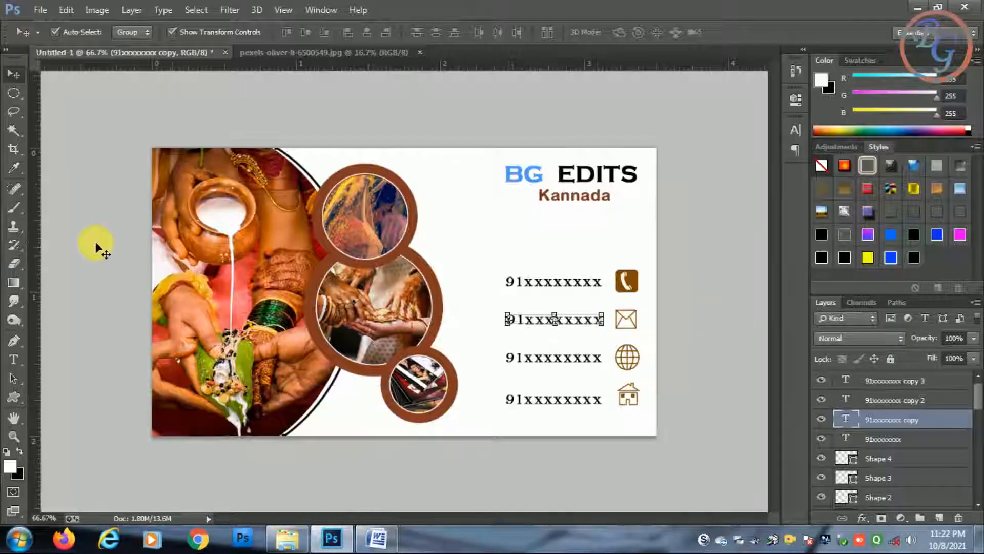
left_click(14, 359)
double_click(589, 325)
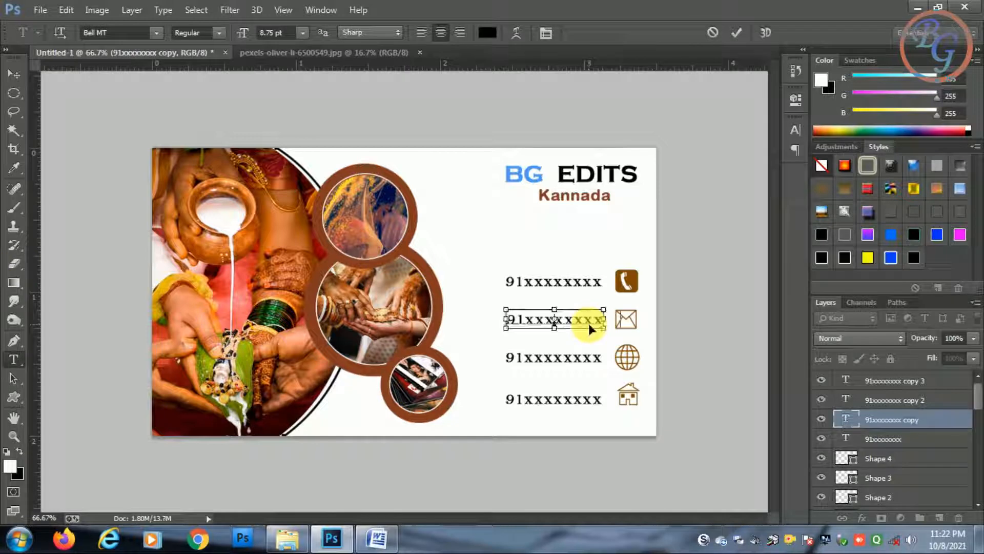
key("ctrl+v")
left_click(742, 32)
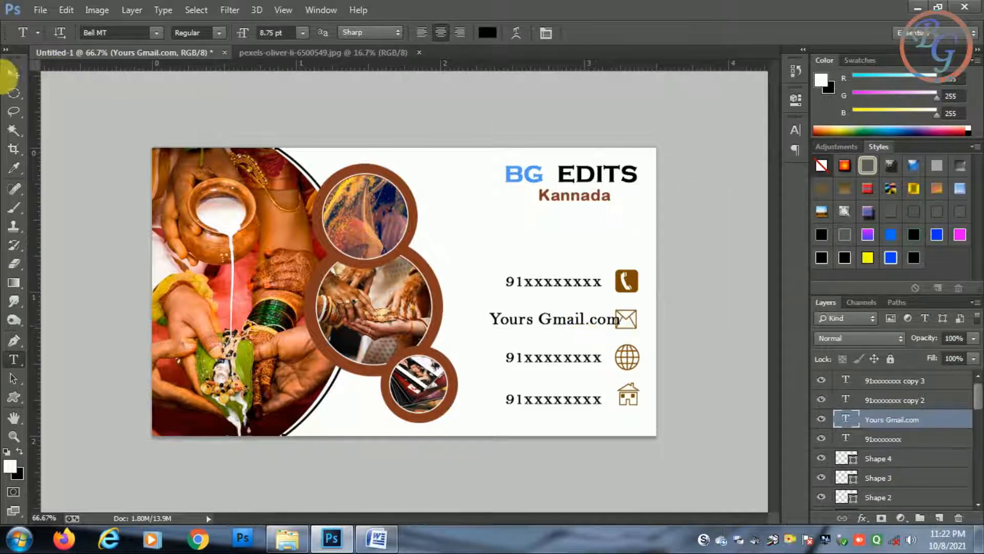
Step: Scale the "Yours Gmail.com" text down so it fits in front of the envelope icon
left_click(13, 74)
left_click_drag(621, 310, 612, 314)
double_click(589, 323)
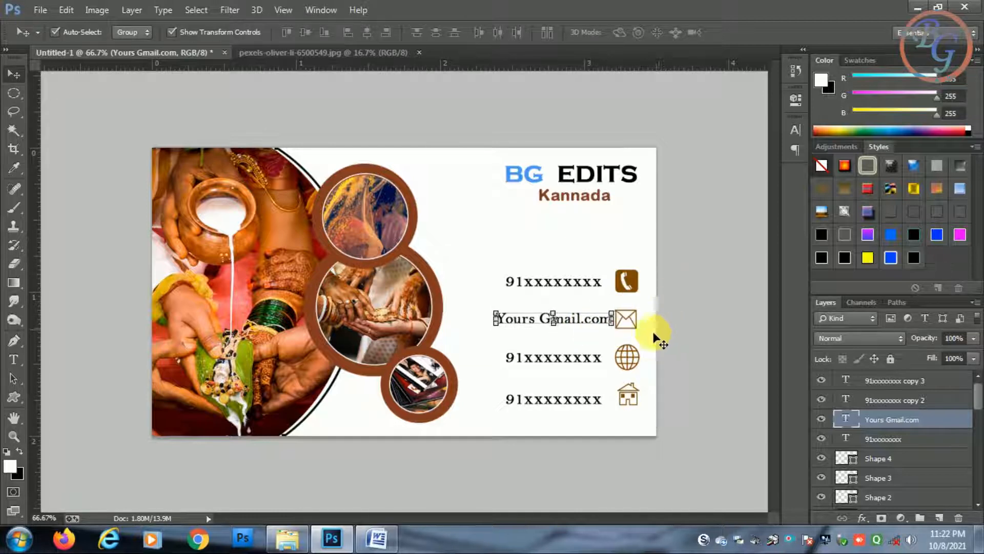
Step: Move the phone number so its start lines up with the e-mail line, and nudge the e-mail line level with its icon
left_click(578, 281)
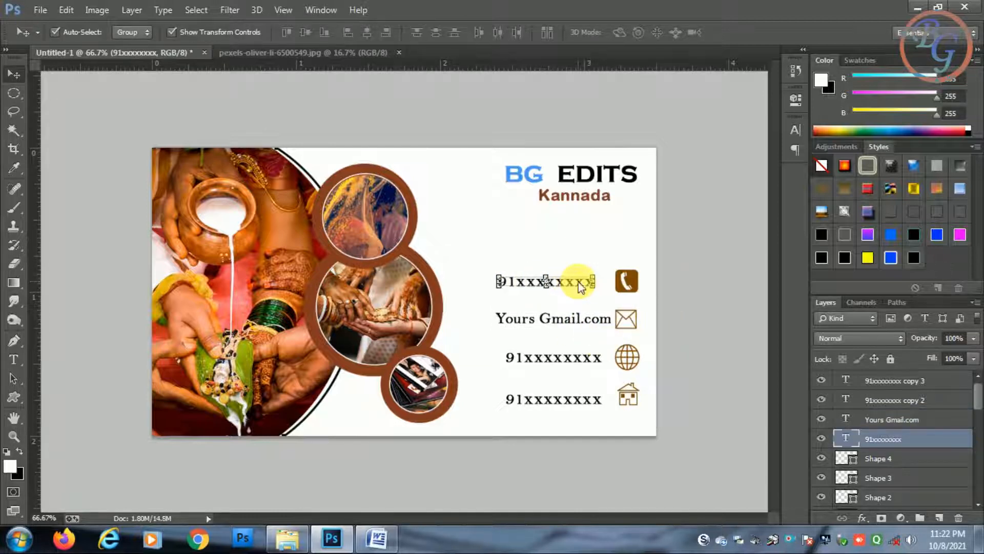
left_click_drag(568, 285, 565, 286)
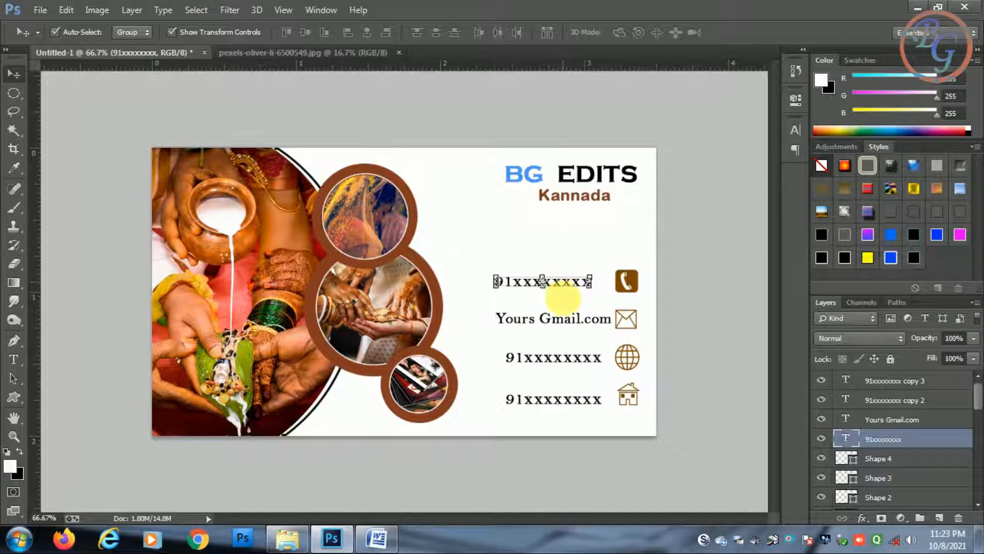
left_click_drag(563, 320, 563, 321)
left_click(538, 359)
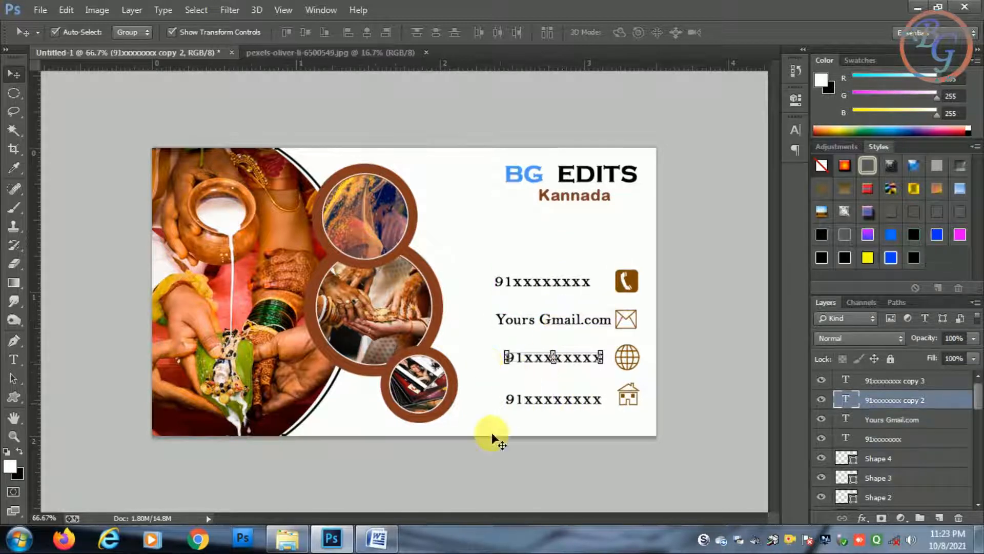
left_click(377, 538)
key("alt+Tab")
left_click(17, 361)
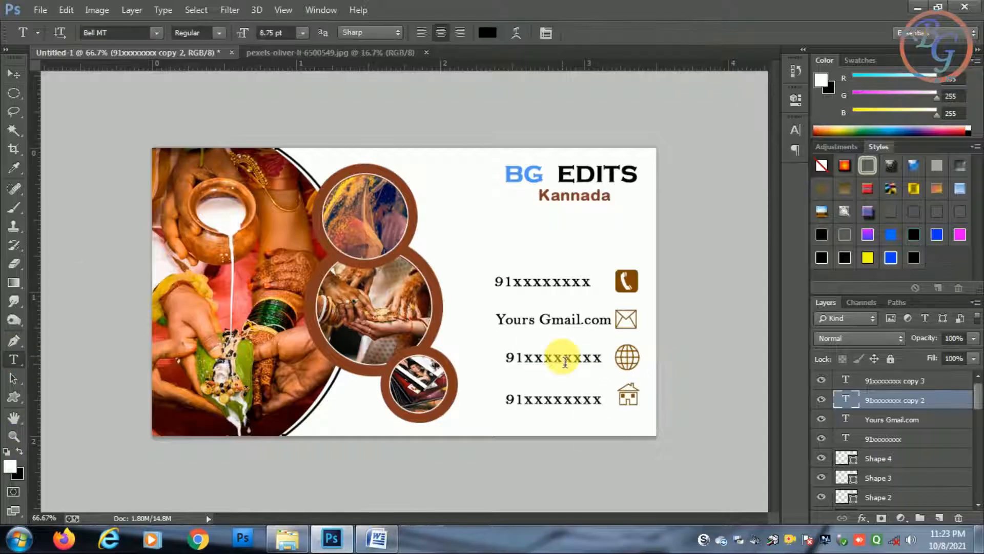
double_click(560, 365)
left_click(564, 366)
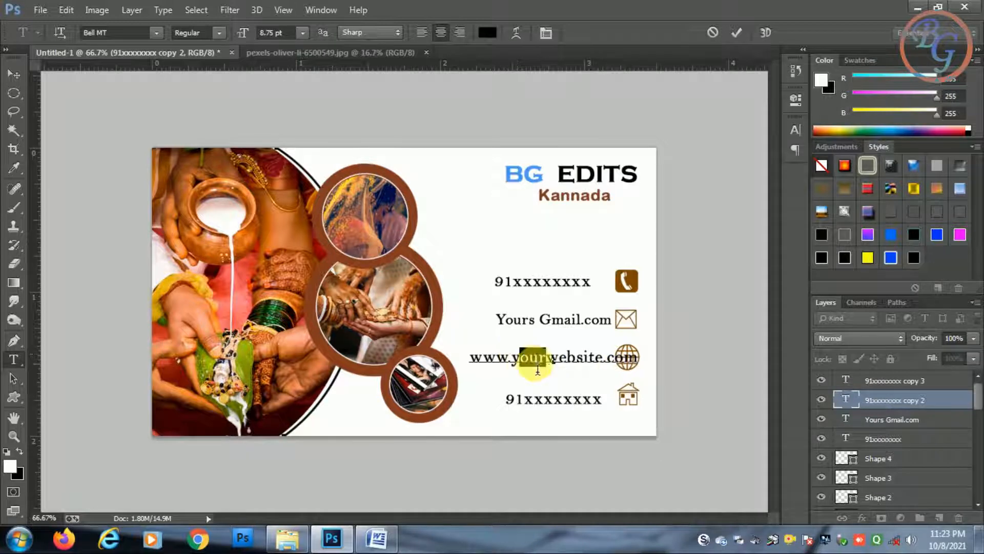
left_click(737, 32)
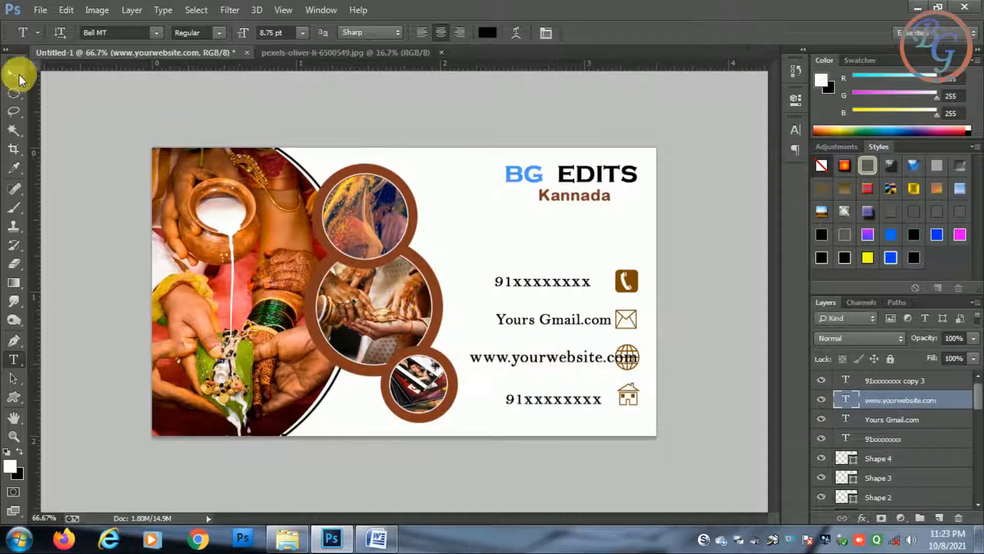
Step: Scale the website text down and place it just in front of the globe icon
left_click(14, 74)
left_click_drag(646, 356, 588, 355)
key("Return")
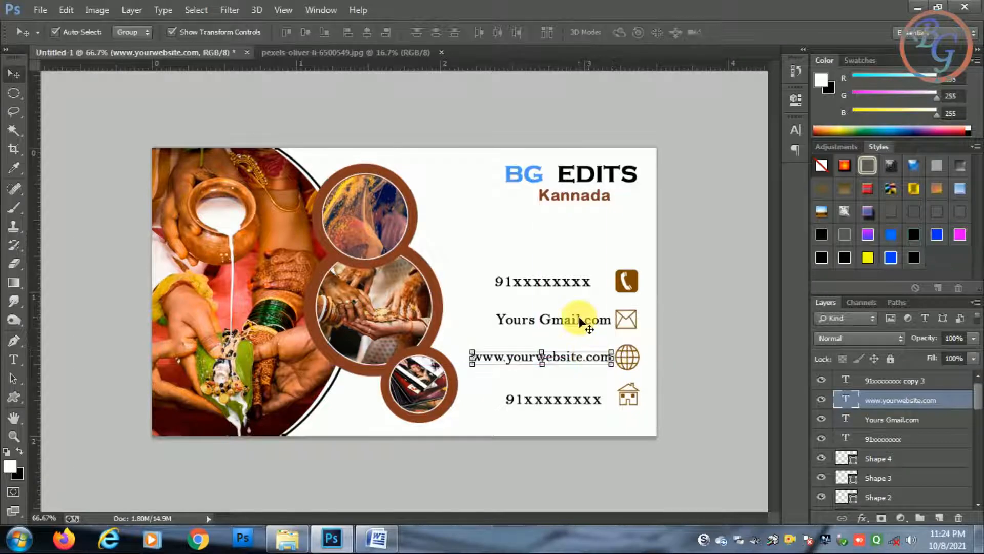
Step: Align the starts of the phone number and e-mail lines with the website line
left_click_drag(585, 319, 554, 287)
left_click_drag(555, 323, 552, 324)
left_click(528, 359)
left_click_drag(528, 359, 528, 361)
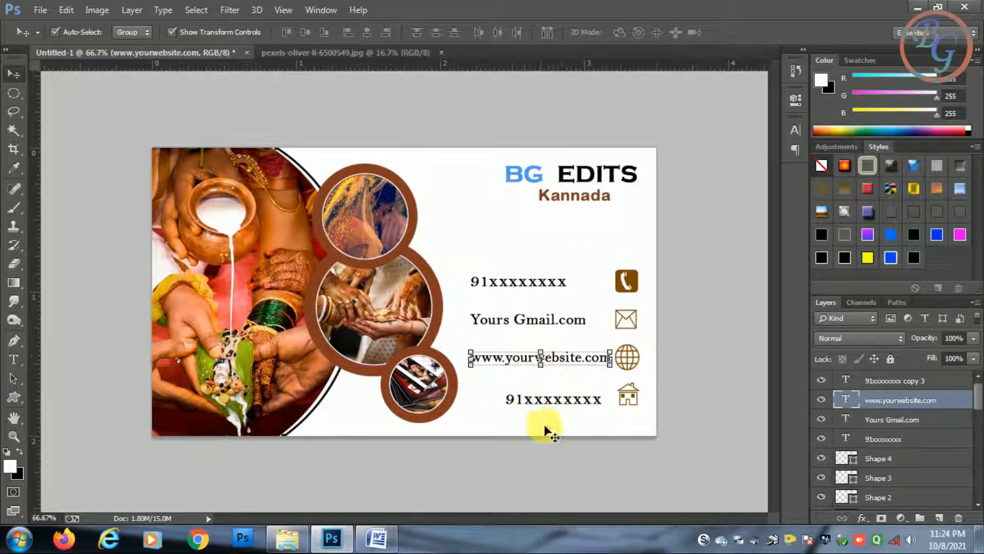
Step: Replace the text beside the house icon with the sample address line copied from the Word document
left_click(553, 399)
left_click(376, 538)
left_click_drag(142, 398, 377, 410)
key("ctrl+c")
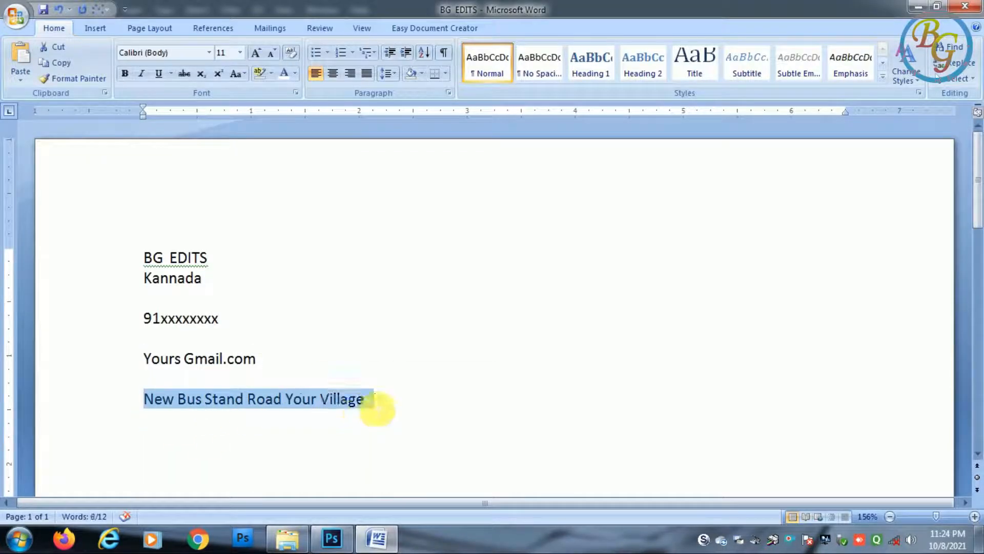
left_click(332, 538)
left_click(13, 359)
double_click(568, 401)
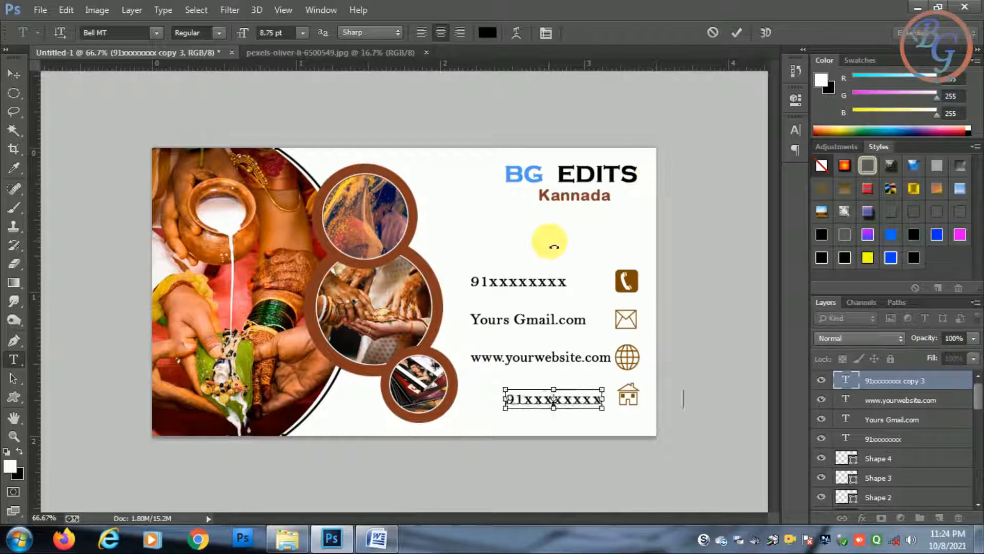
key("ctrl+v")
left_click(737, 32)
Step: Scale the address text beside the house icon down to 7.28 pt
key("v")
left_click_drag(683, 399, 653, 397)
left_click_drag(576, 395, 699, 402)
key("Return")
Step: Remove "Your Village" from the address text and move the line in front of the house icon, aligned with the lines above
key("t")
key("BackSpace")
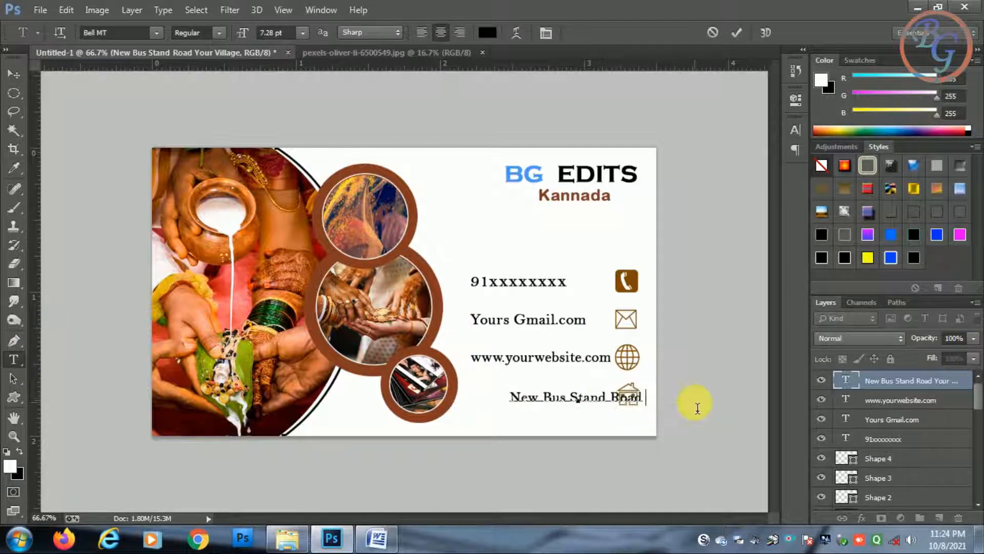
left_click(737, 32)
key("v")
left_click_drag(600, 400, 565, 399)
Step: Replace the address text beside the house icon with "Your Adress name here"
left_click(14, 359)
left_click(537, 397)
key("ctrl+a")
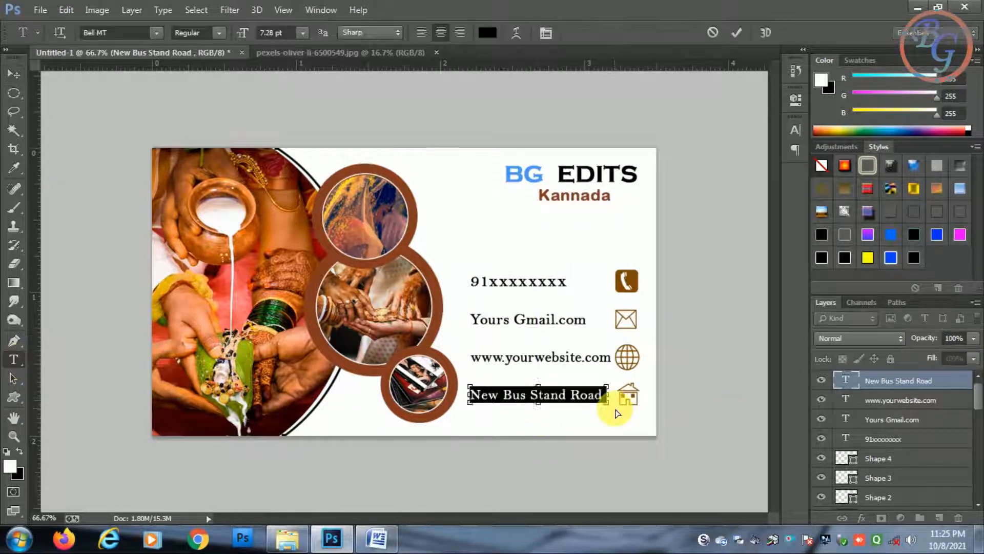
type("Your")
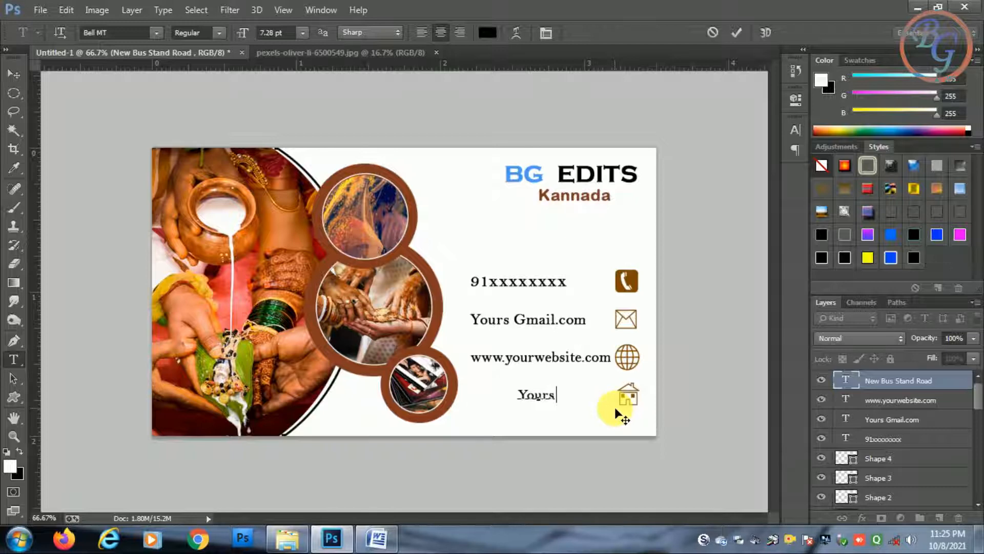
type(" Adress")
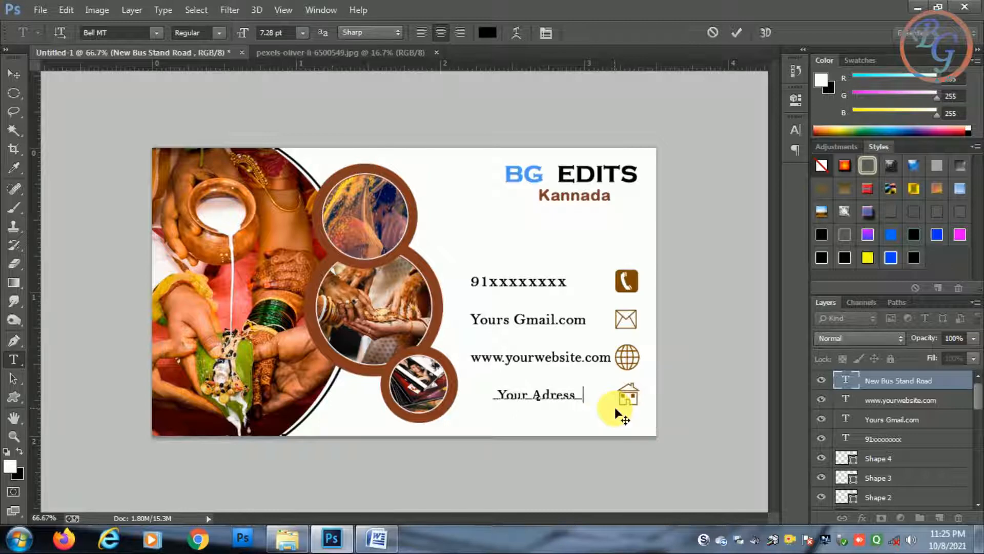
type(" namee")
key("BackSpace")
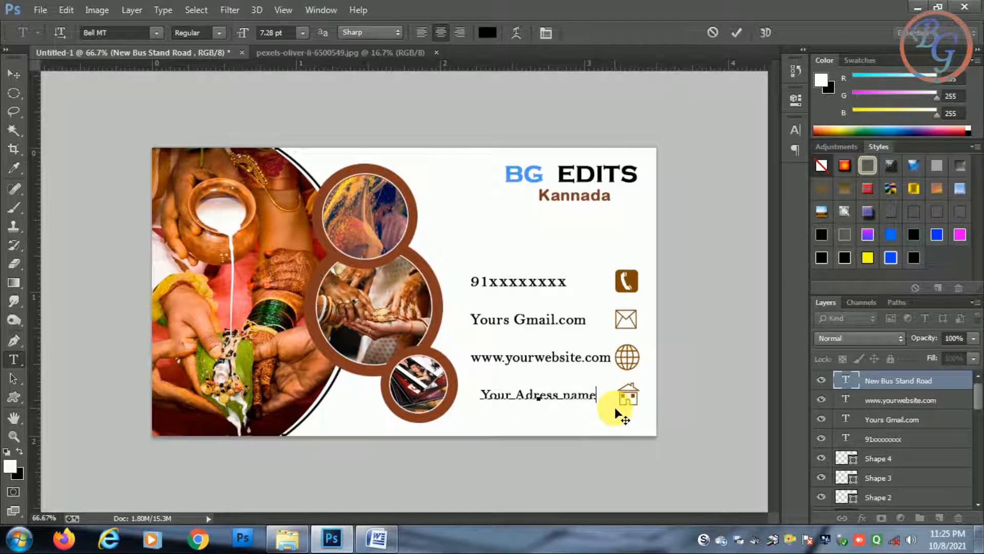
type("here")
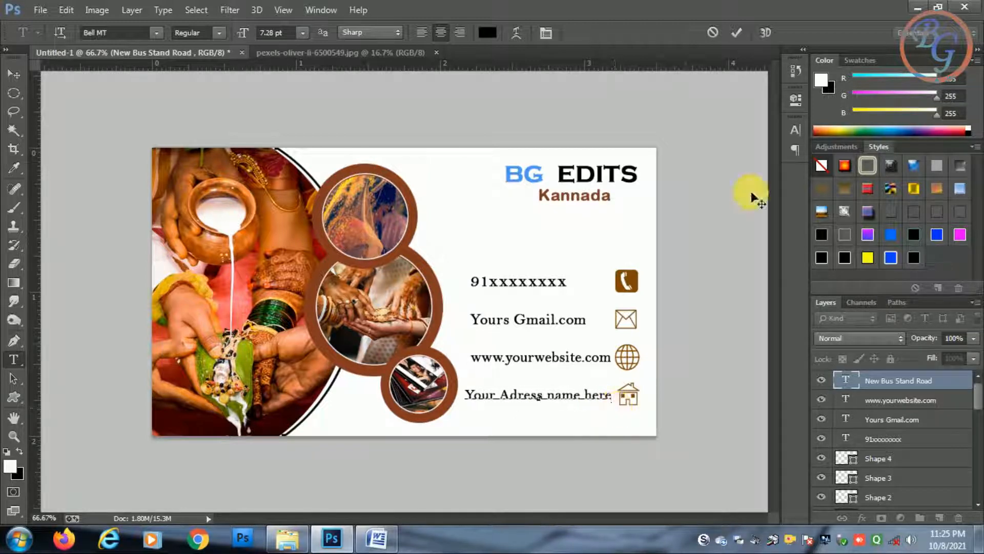
left_click(737, 32)
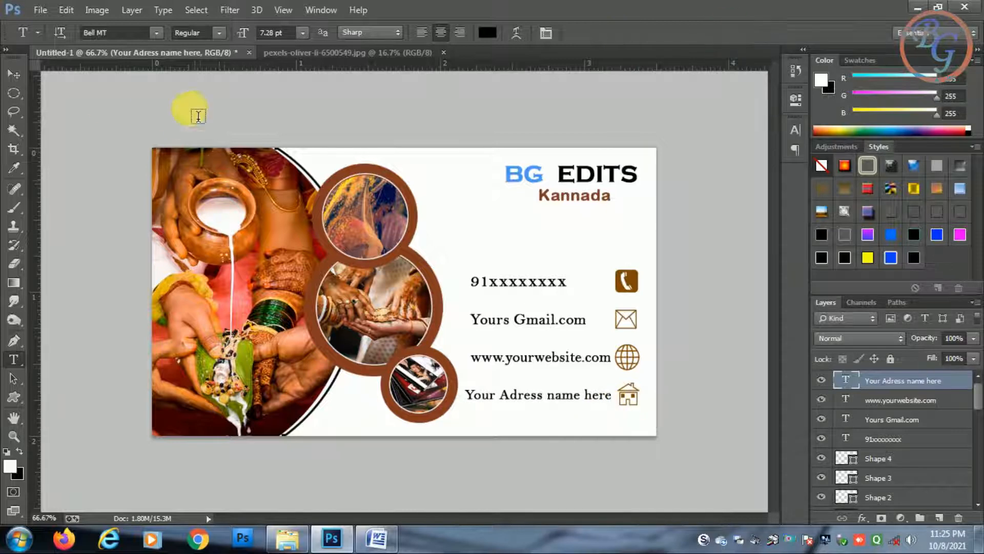
Step: Align the website, Gmail and phone number lines with the starting edge of the address line beside the house icon
left_click(14, 74)
left_click(617, 354)
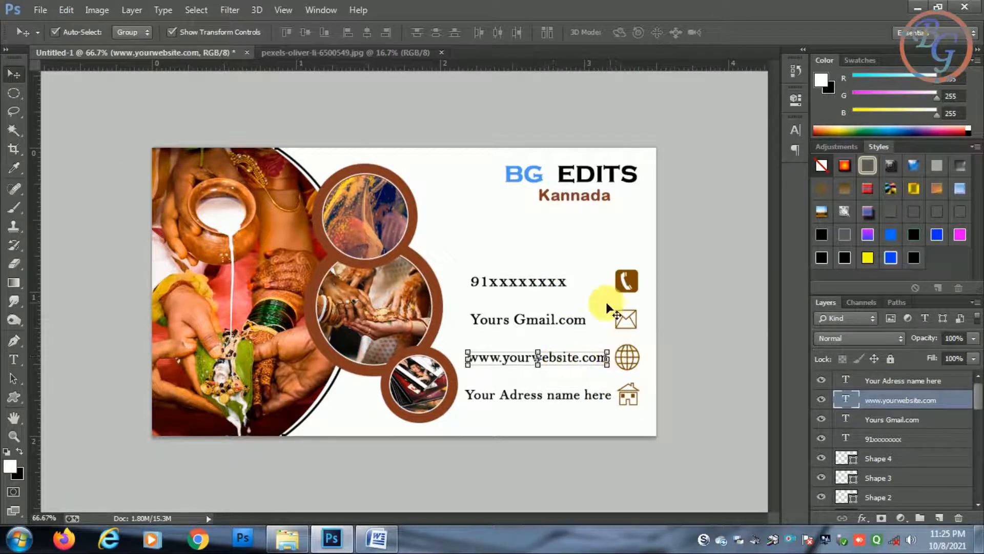
left_click(548, 322)
left_click_drag(539, 356, 535, 356)
left_click(558, 316)
left_click_drag(558, 317, 556, 323)
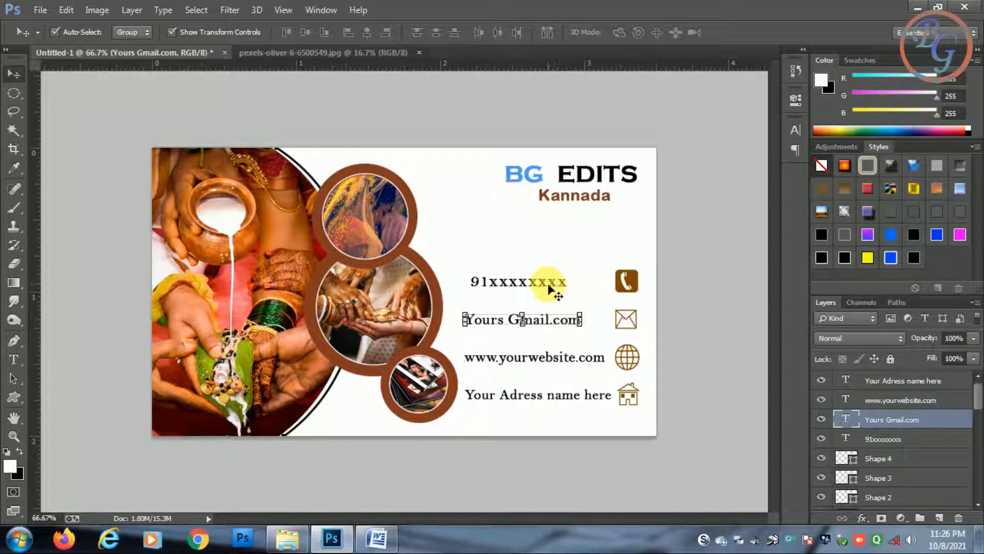
left_click_drag(547, 286, 541, 281)
left_click(636, 441)
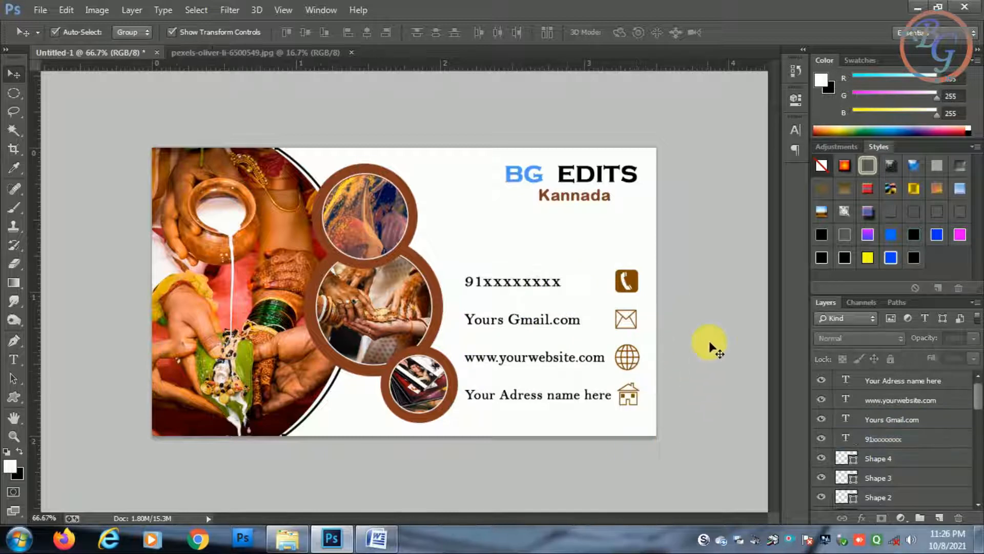
Step: Enlarge the BG EDITS and Kannada headings together to about 116%, and place Kannada close beneath BG EDITS
left_click(575, 195)
left_click_drag(592, 197, 592, 202)
left_click(580, 177, "shift")
mouse_move(637, 166)
left_mouse_down()
mouse_move(652, 167)
mouse_move(641, 165)
left_mouse_up()
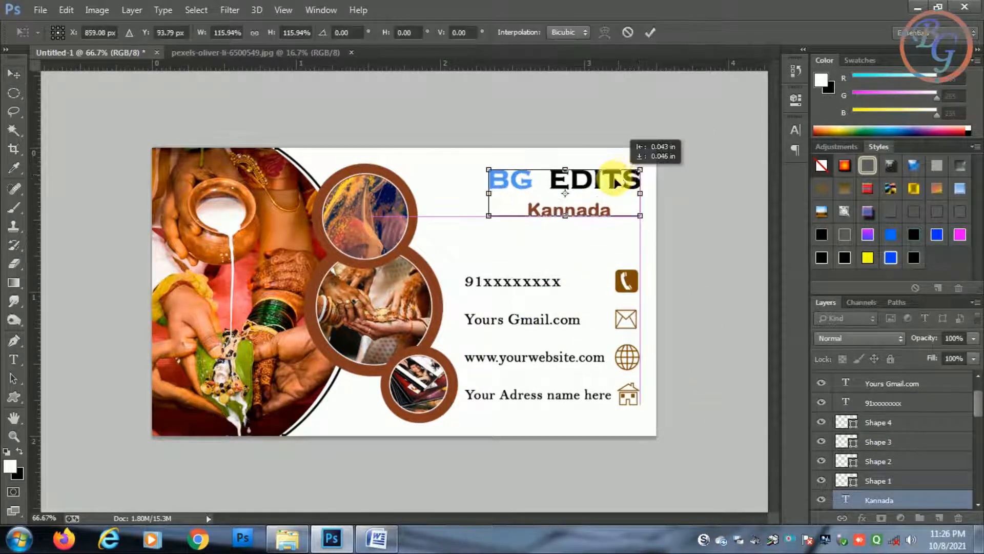
key("Return")
left_click_drag(585, 219, 583, 210)
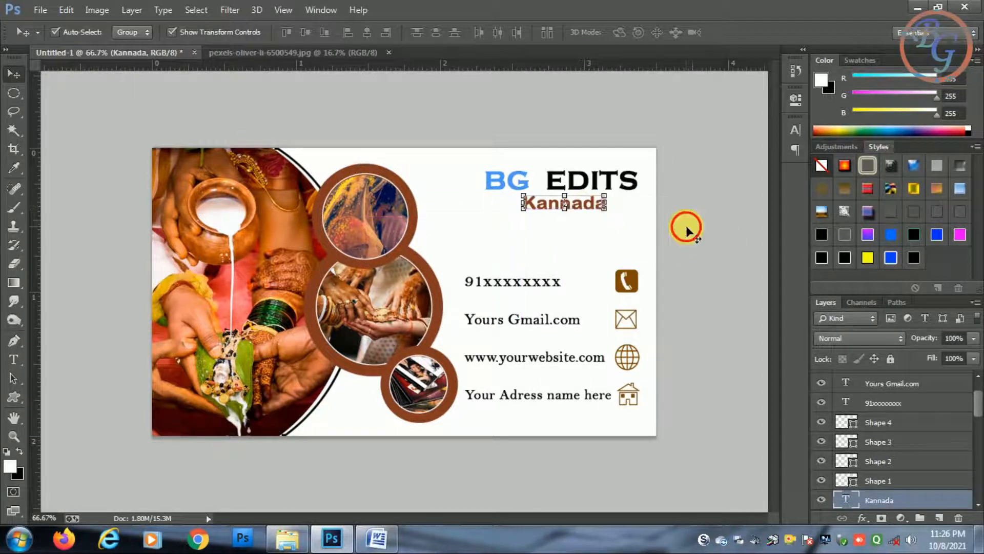
left_click(692, 225)
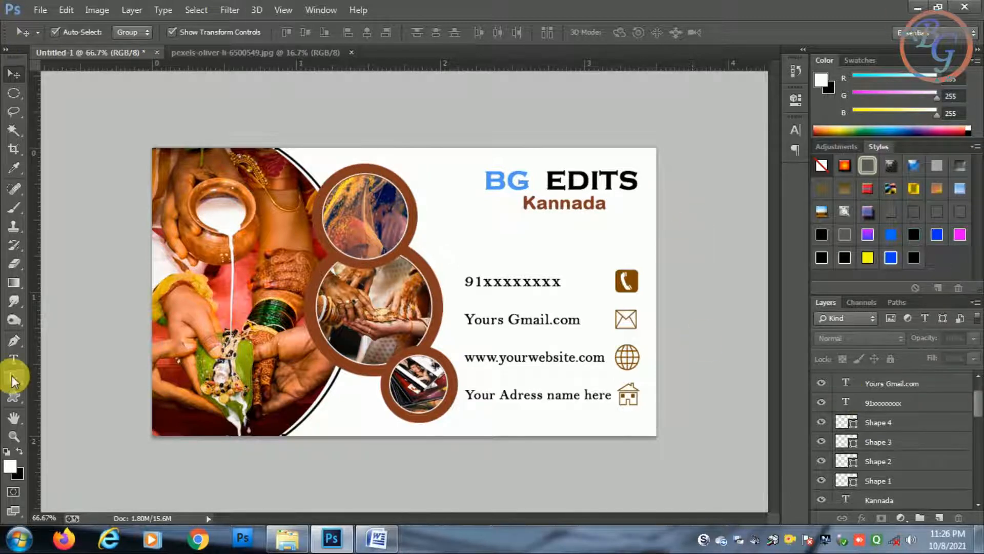
left_click(14, 359)
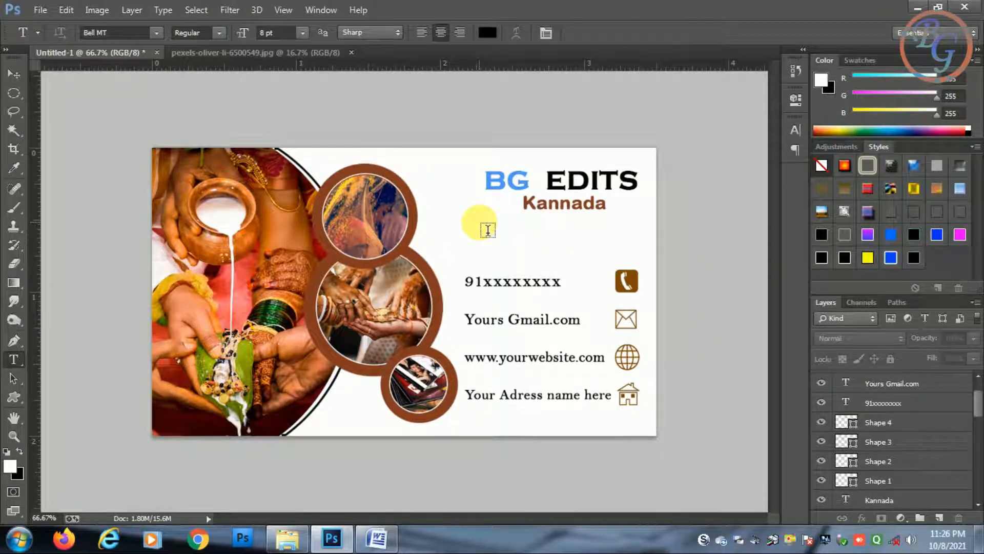
right_click(13, 93)
left_click(87, 90)
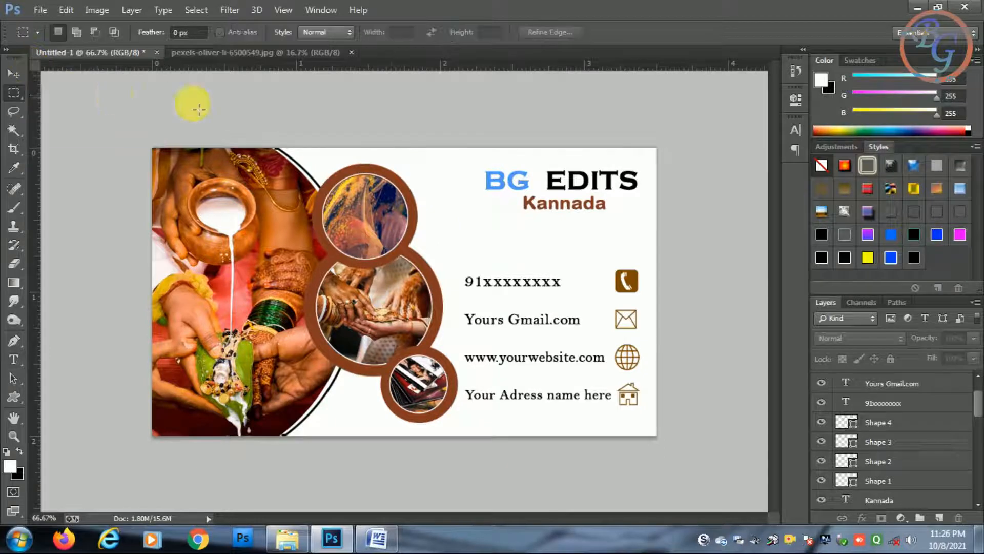
left_click_drag(473, 163, 650, 221)
left_click(619, 215)
key("ctrl+z")
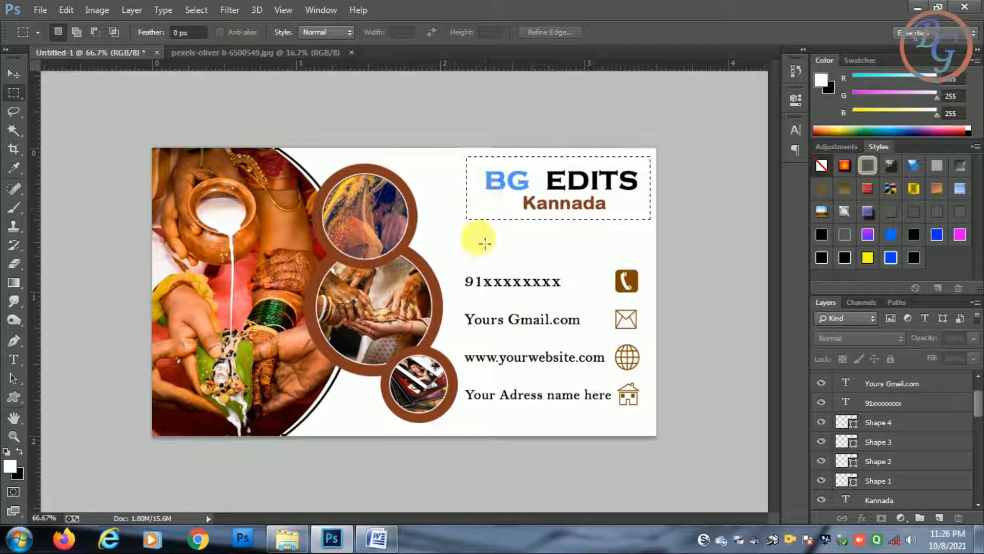
Step: Add the 8 pt text line "You Photo Studio Name Here" between the Kannada heading and the phone number
left_click(14, 359)
left_click(458, 229)
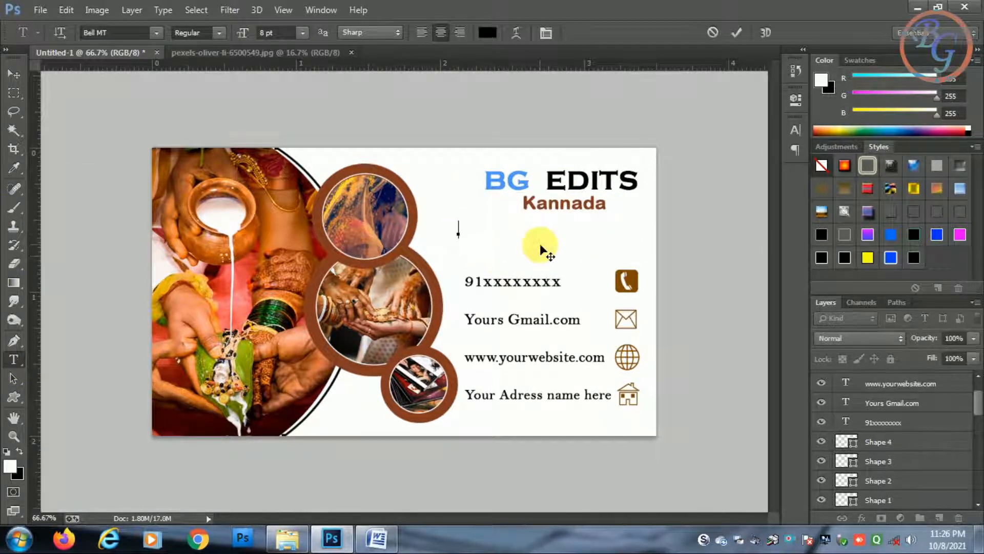
type("You Pho to S")
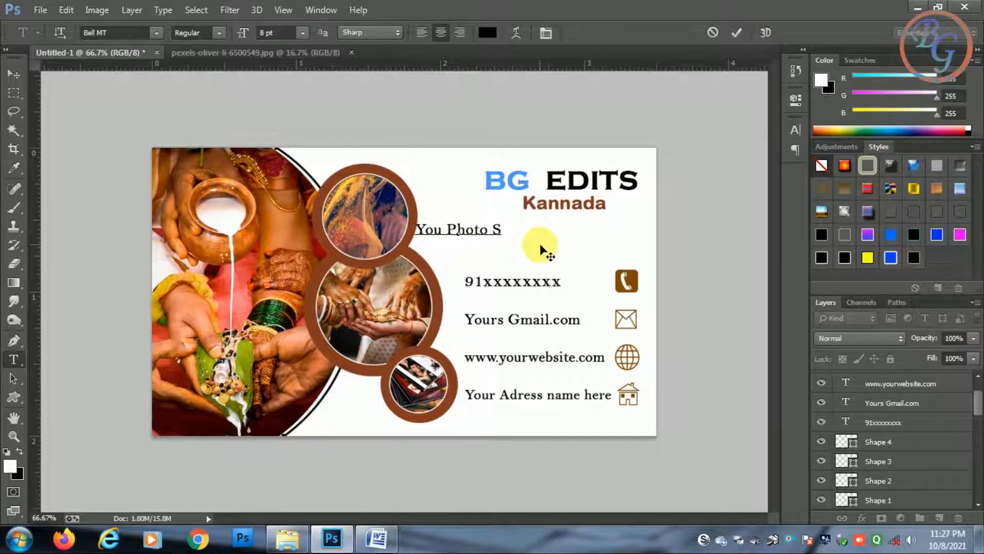
type("tudeo")
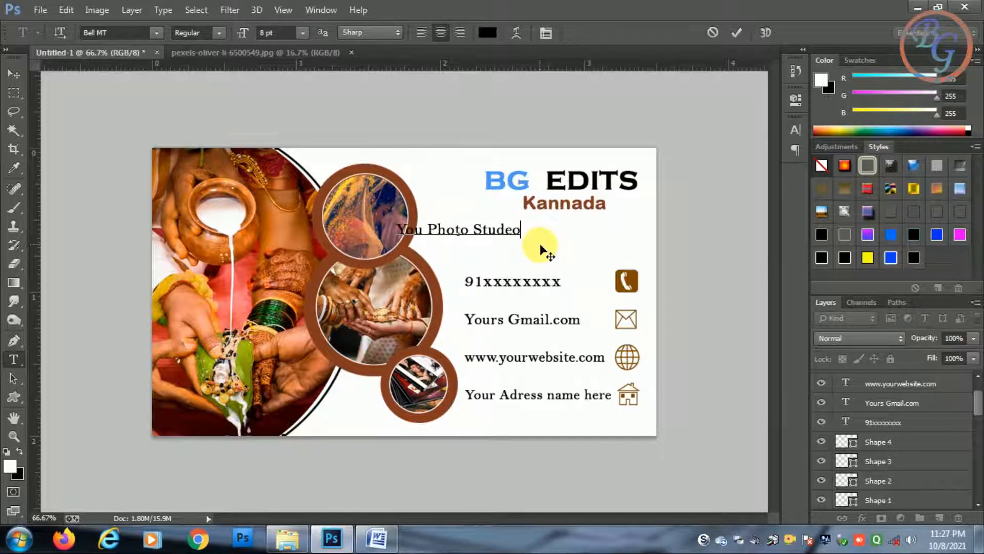
key("BackSpace")
key("BackSpace")
key("BackSpace")
type("di")
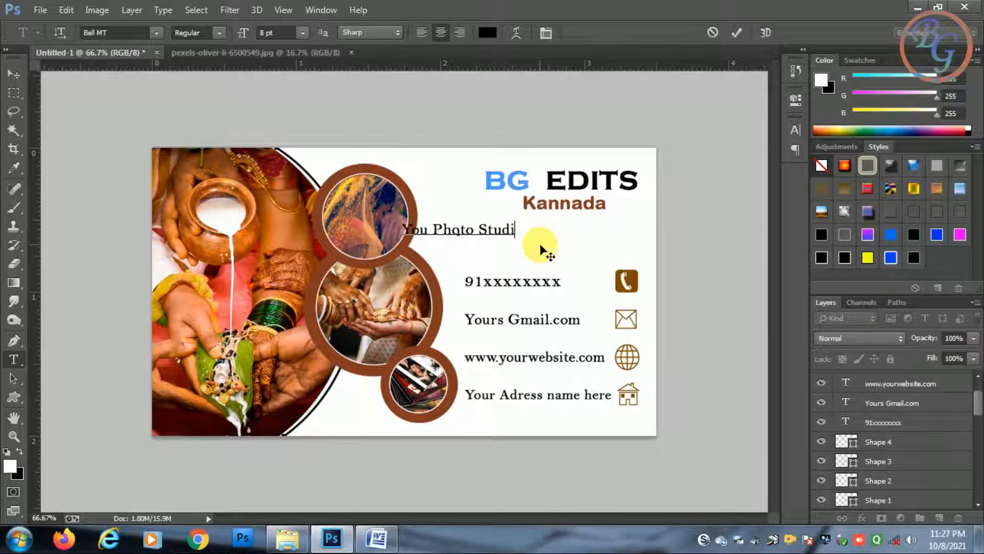
type("o Nem")
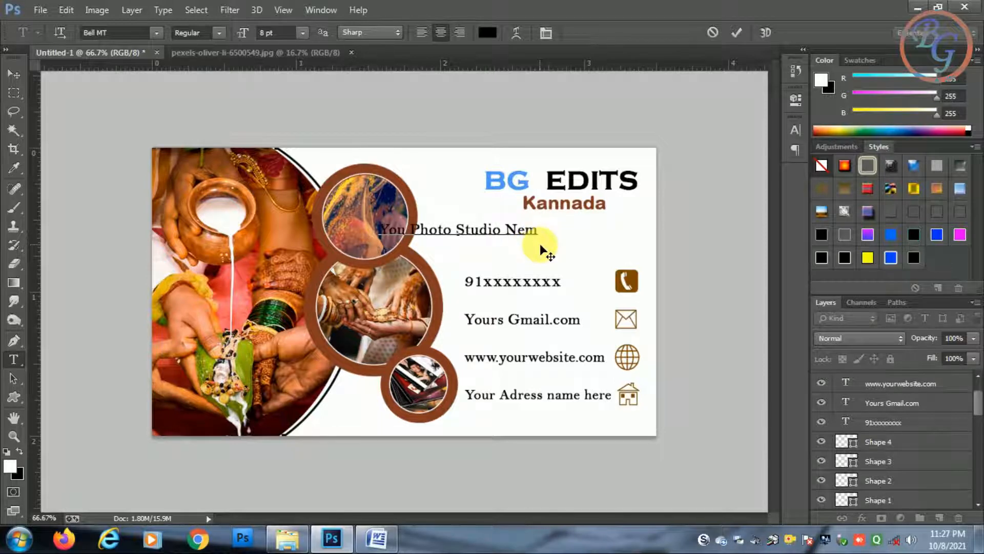
key("BackSpace")
key("BackSpace")
key("BackSpace")
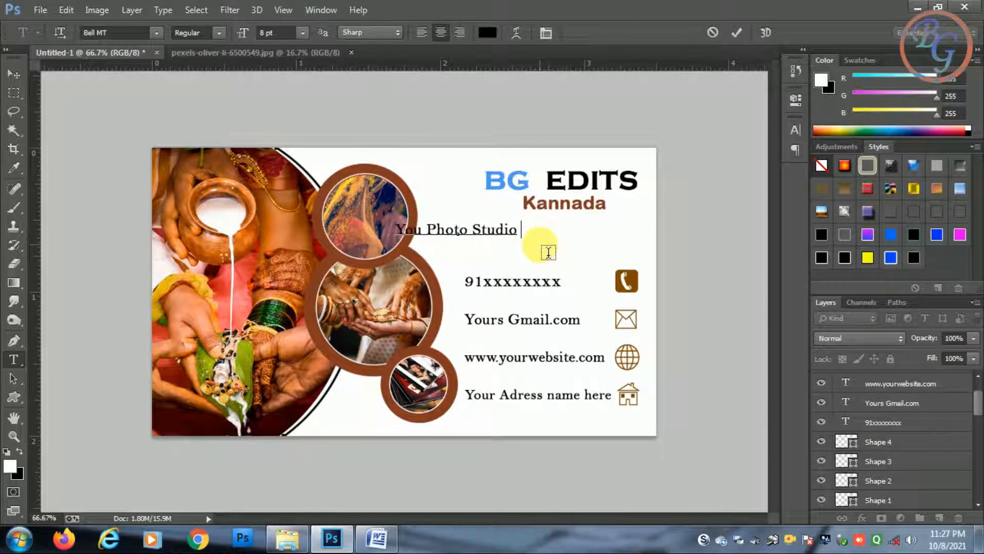
type("Name ")
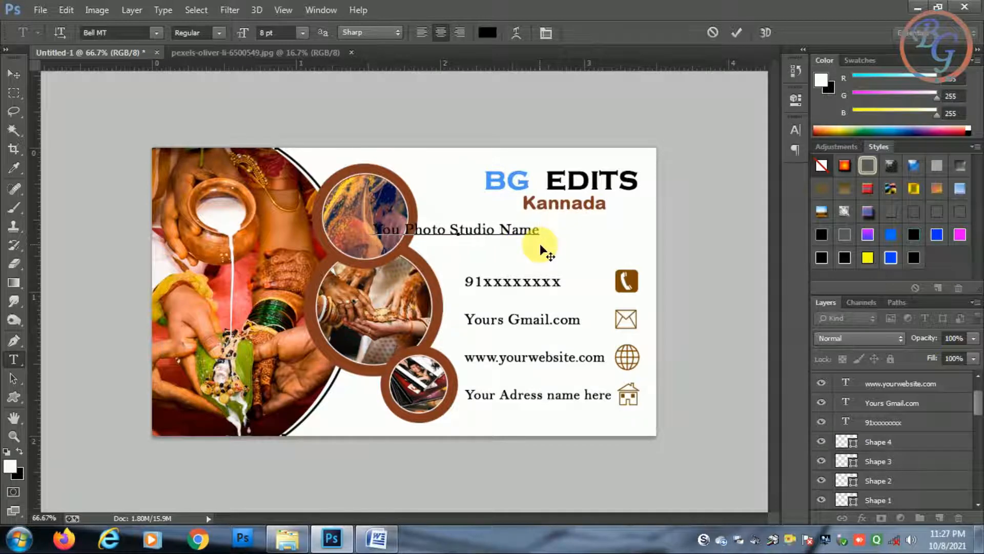
type("Here")
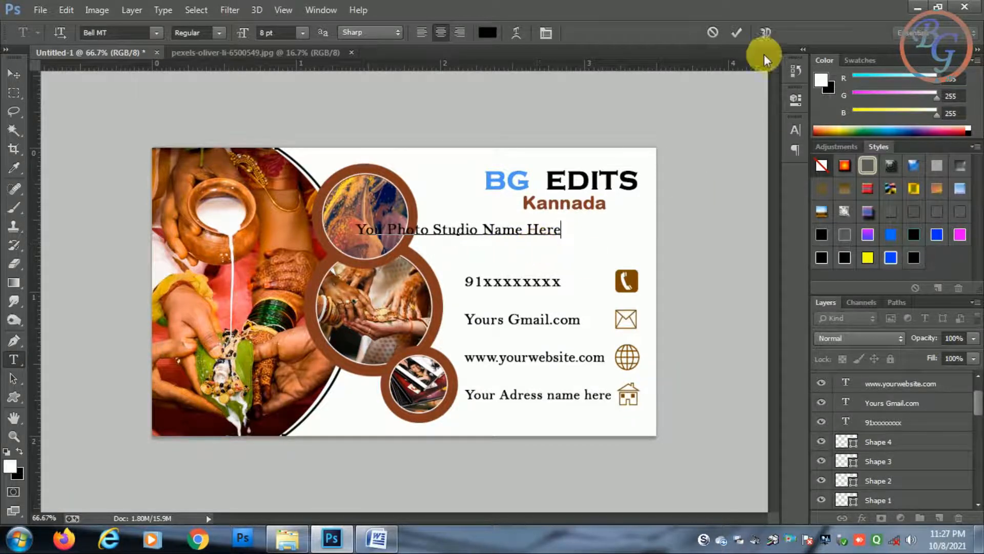
left_click(737, 33)
Step: Try the studio name line directly beneath the Kannada heading, and delete it from the card
left_click(14, 74)
left_click_drag(491, 233, 593, 232)
left_click(546, 259)
left_click(589, 230)
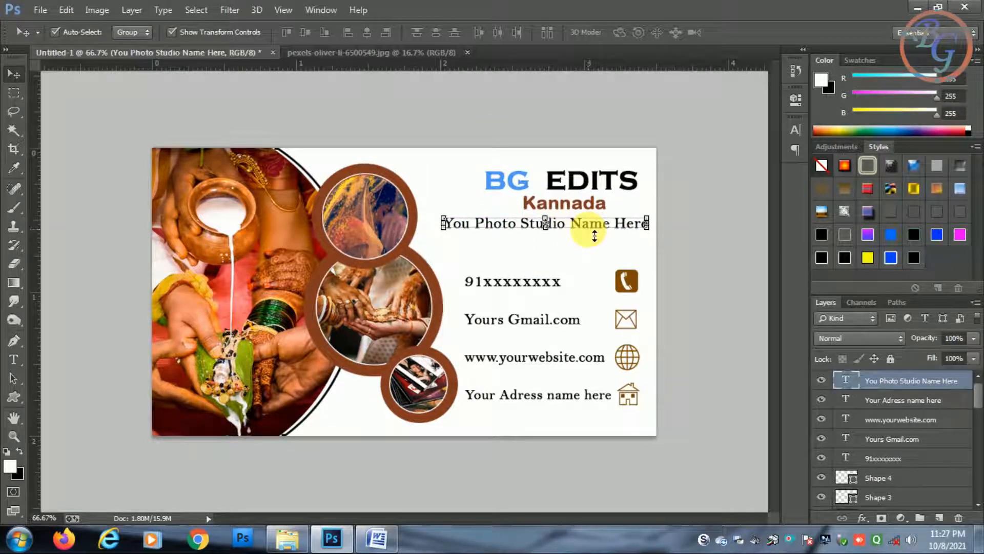
key("Delete")
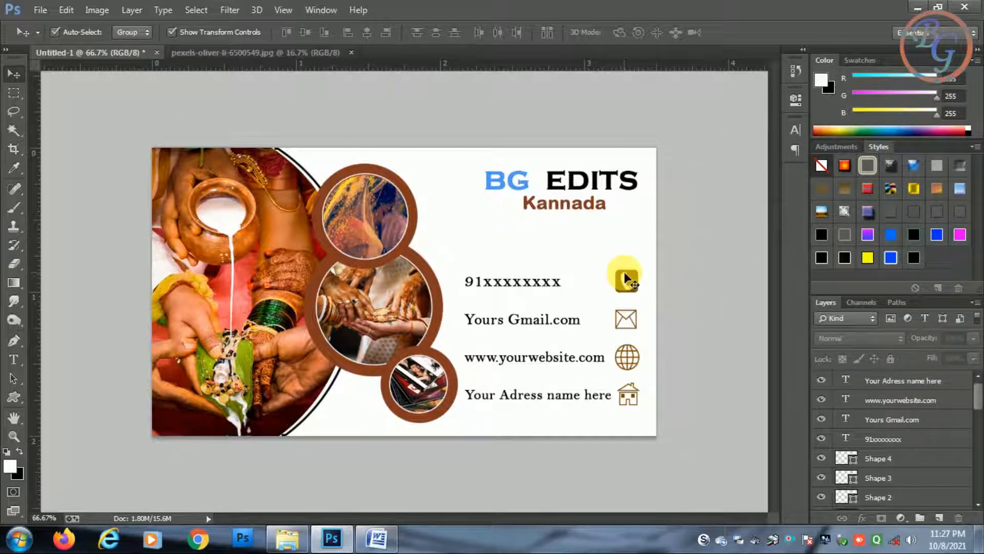
left_click(40, 10)
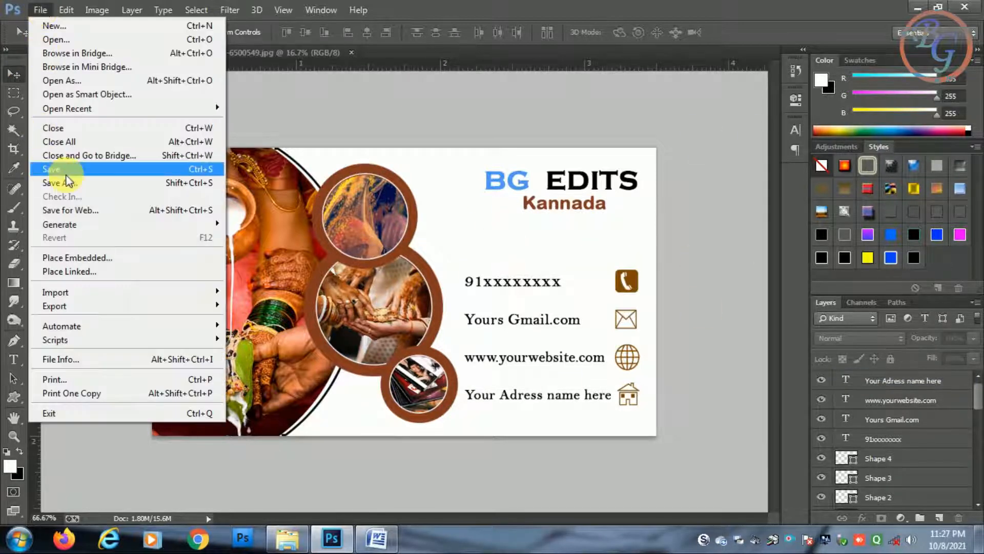
left_click(618, 128)
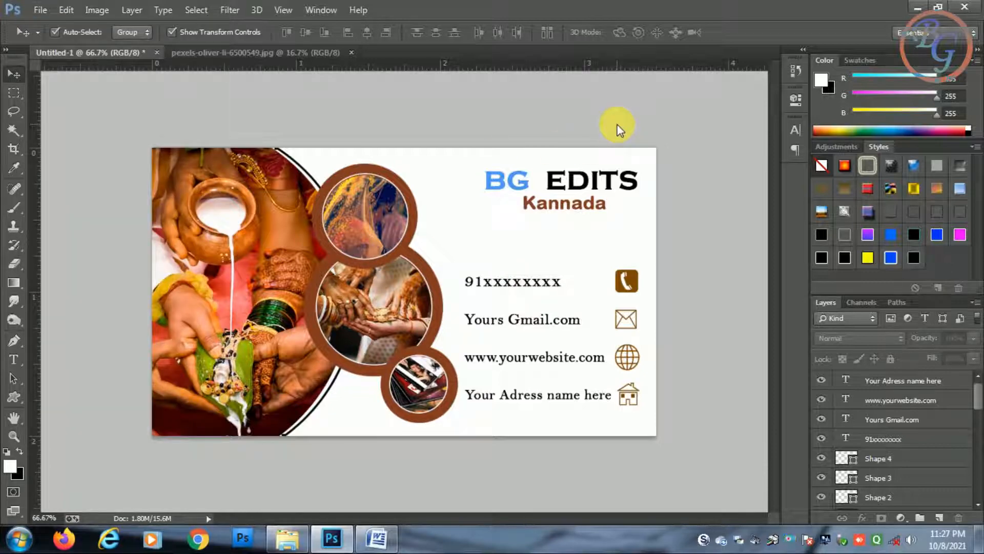